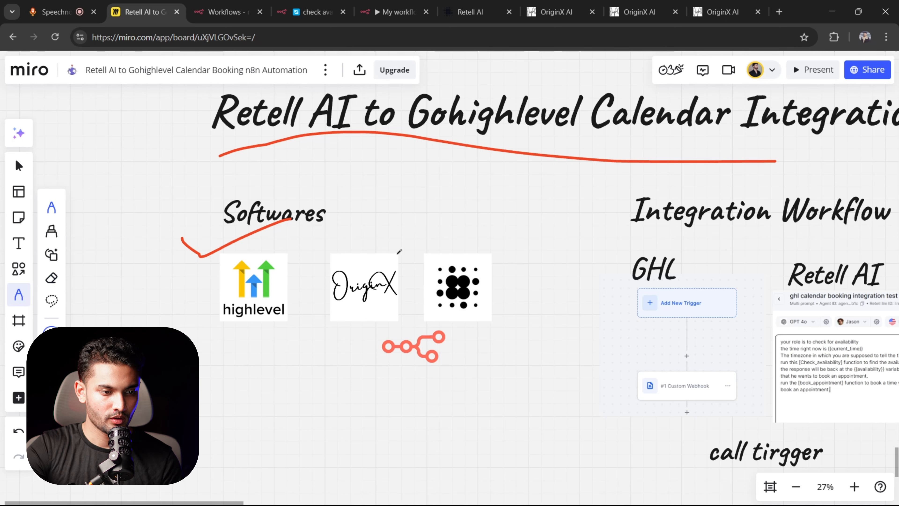
- Tick the Retell AI logo under Softwares, underline the n8n logo, and draw a curve linking the highlevel and Retell AI logos
mouse_move(403, 254)
mouse_down()
mouse_move(436, 268)
mouse_move(499, 220)
mouse_up()
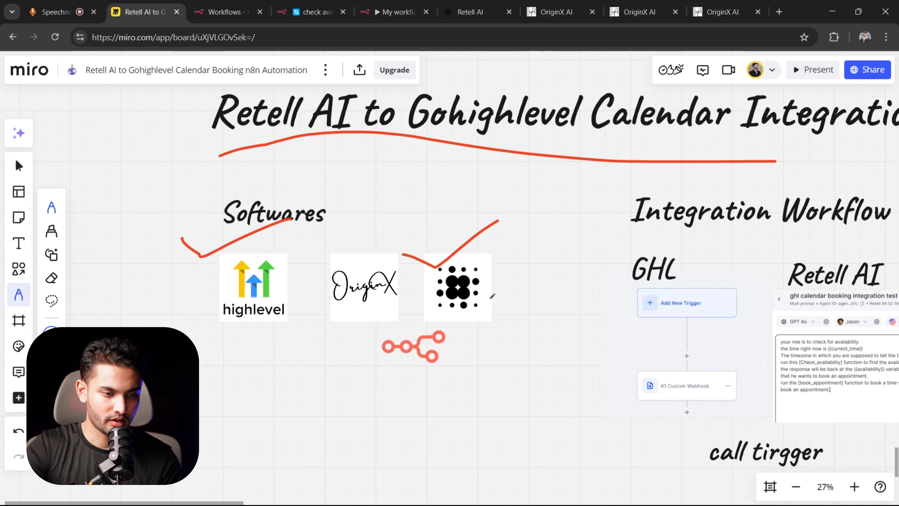
scroll(411, 308, down, 1)
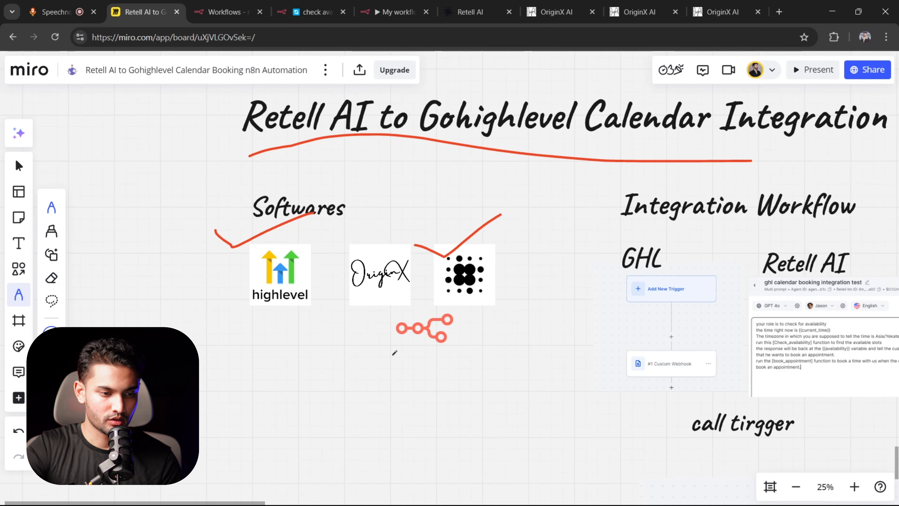
drag(391, 357, 470, 353)
mouse_move(292, 309)
mouse_down()
mouse_move(372, 339)
mouse_move(503, 301)
mouse_up()
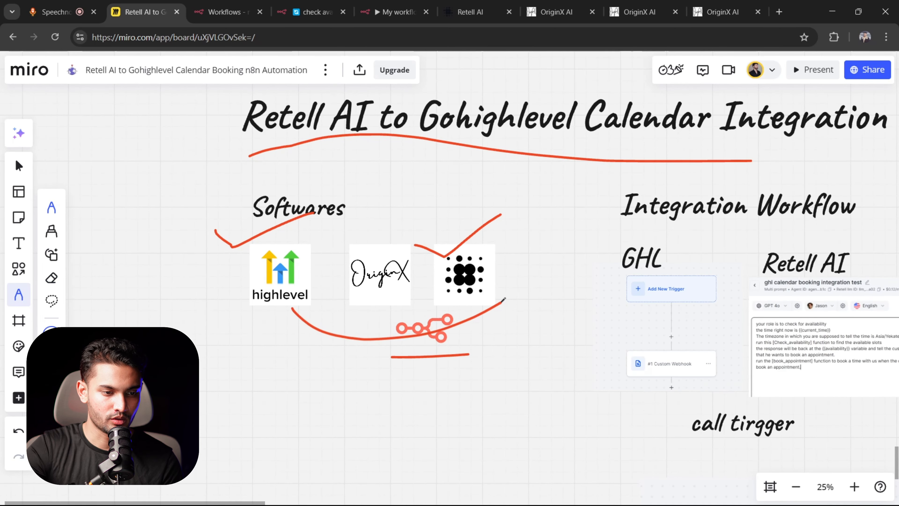
- Underline the Integration Workflow heading and mark the GHL and Retell AI labels with a circle around Retell AI and ticks on both
scroll(550, 288, right, 10)
drag(257, 197, 549, 192)
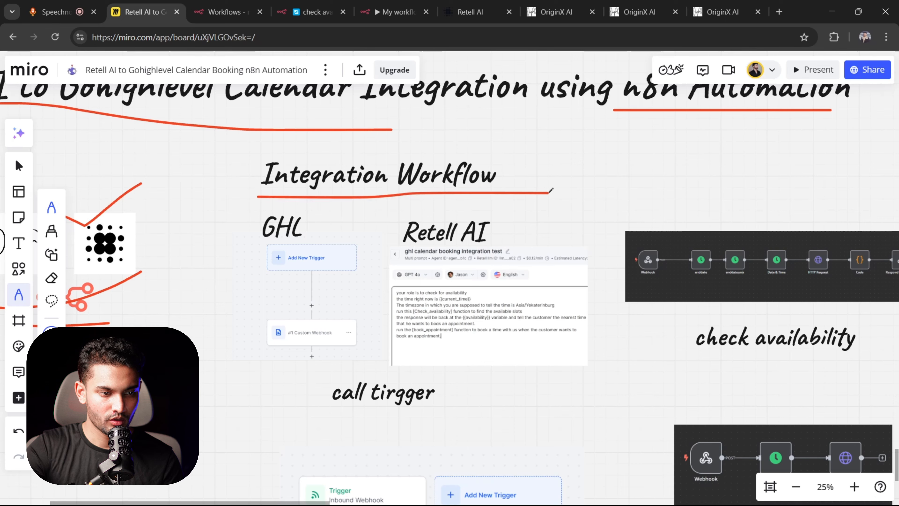
scroll(456, 253, up, 1)
scroll(361, 267, up, 1)
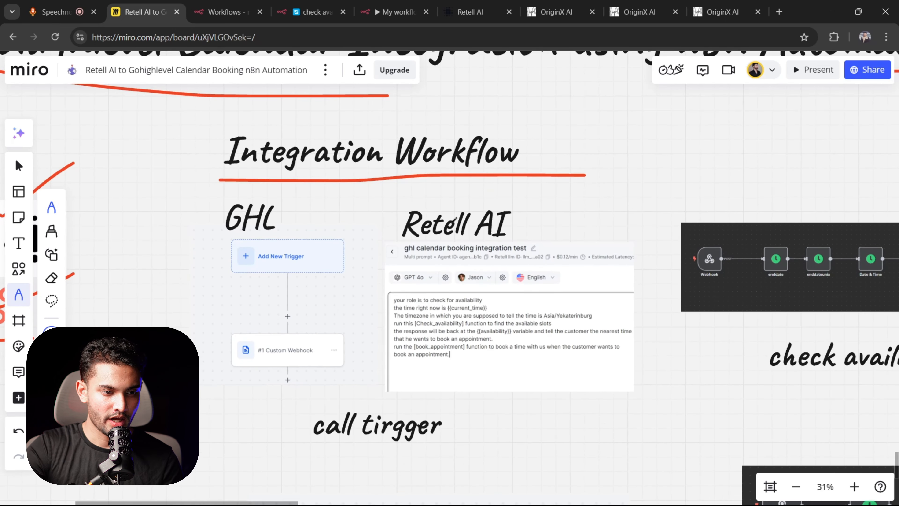
mouse_move(447, 189)
mouse_down()
mouse_move(406, 200)
mouse_move(425, 193)
mouse_up()
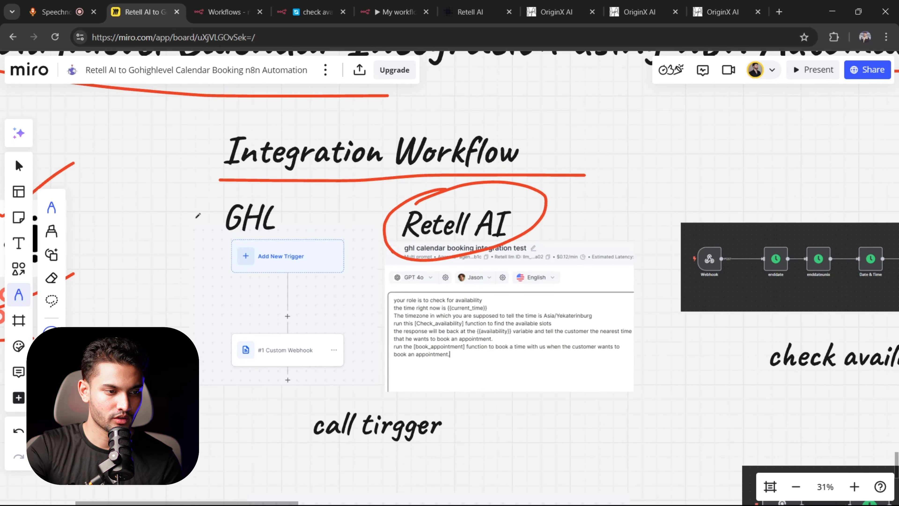
mouse_move(195, 218)
mouse_down()
mouse_move(227, 251)
mouse_move(308, 202)
mouse_up()
mouse_move(379, 234)
mouse_down()
mouse_move(406, 244)
mouse_move(467, 193)
mouse_up()
- Draw a curved arrow from the Retell AI label to the phone call text and underline the word "prospect"
scroll(227, 153, down, 3)
mouse_move(402, 179)
mouse_down()
mouse_move(463, 159)
mouse_move(769, 241)
mouse_move(788, 209)
mouse_up()
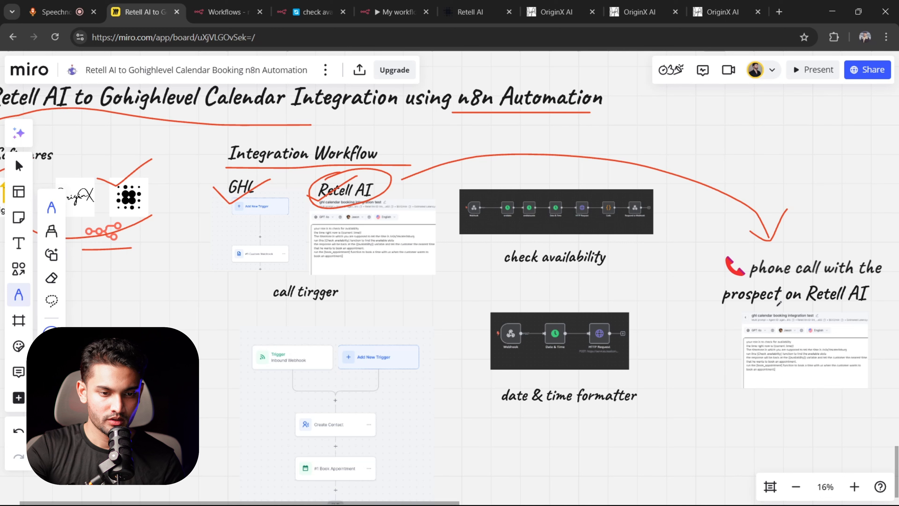
drag(772, 302, 791, 301)
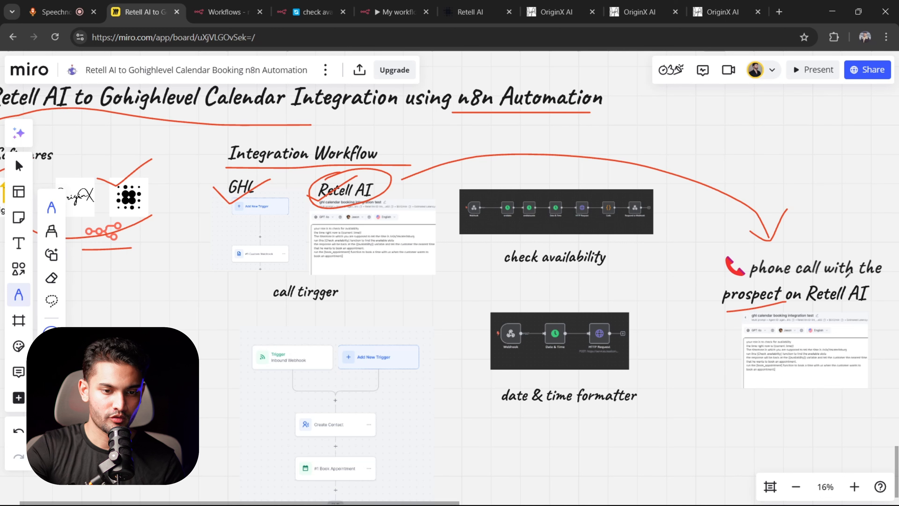
- Connect the phone call text and the check availability workflow with arrows both ways, circling its label and underlining its nodes
drag(848, 274, 656, 237)
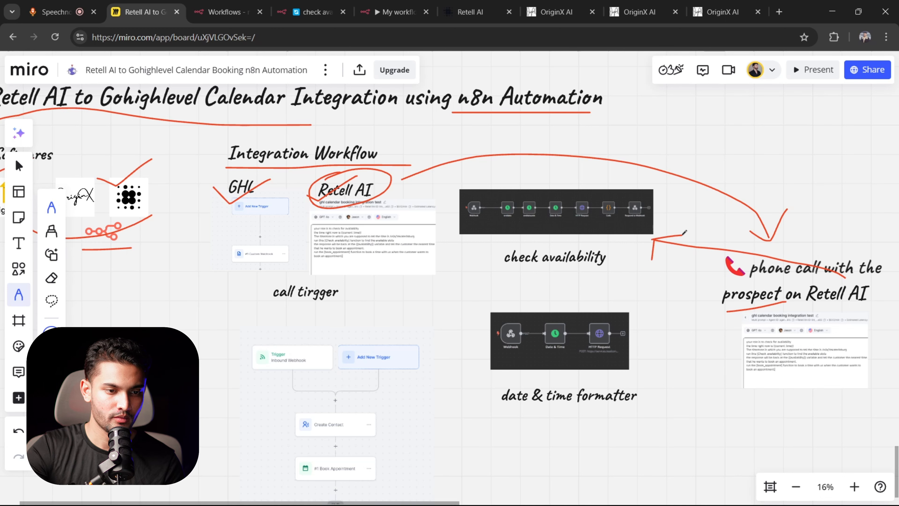
mouse_move(570, 220)
mouse_down()
mouse_move(551, 294)
mouse_move(634, 230)
mouse_move(542, 222)
mouse_up()
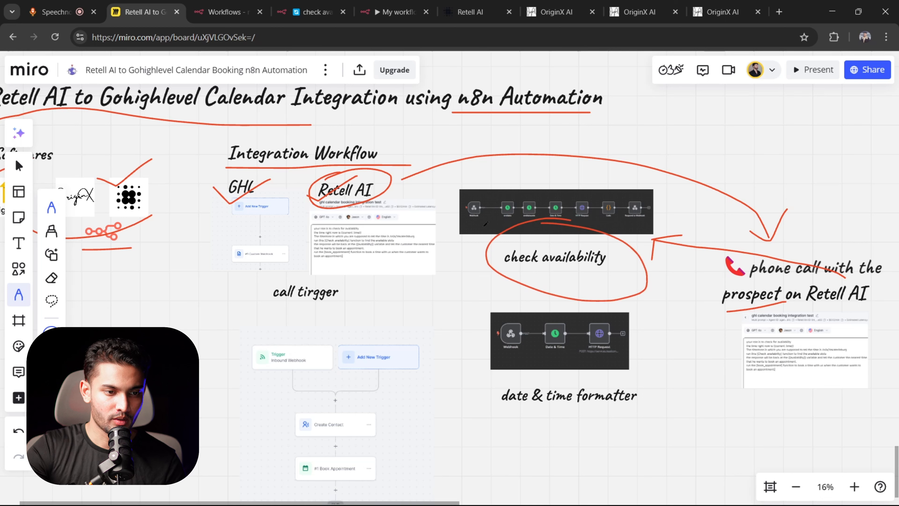
mouse_move(481, 226)
mouse_down()
mouse_move(634, 221)
mouse_move(737, 233)
mouse_up()
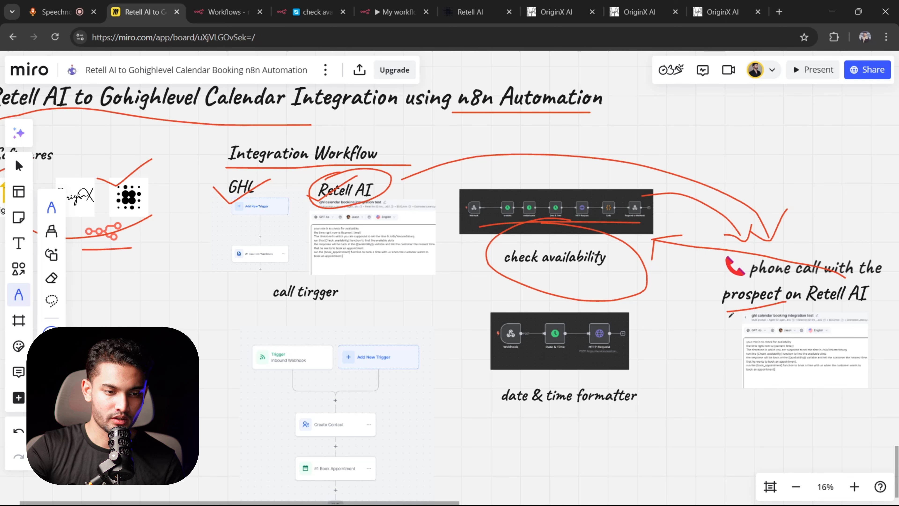
- Draw an arrow from the phone call prompt to the date & time formatter workflow, underlining and circling its nodes
drag(736, 331, 596, 379)
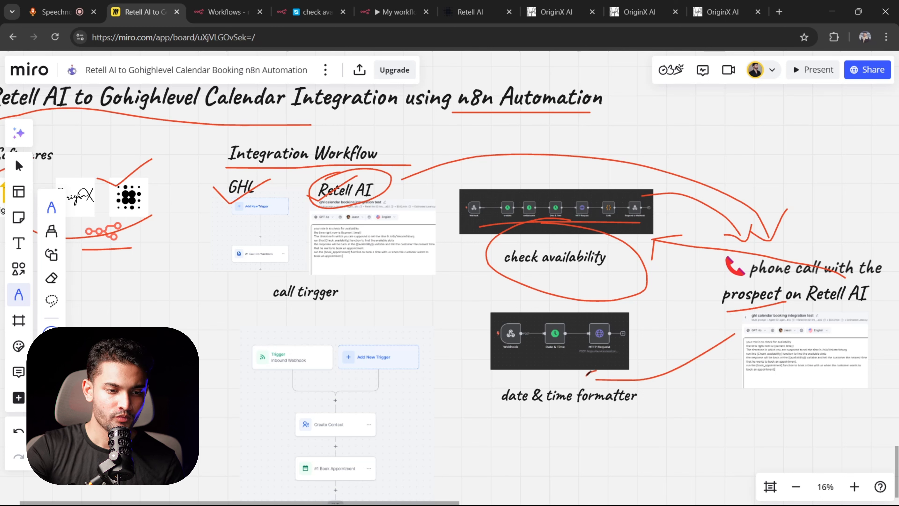
drag(477, 352, 650, 355)
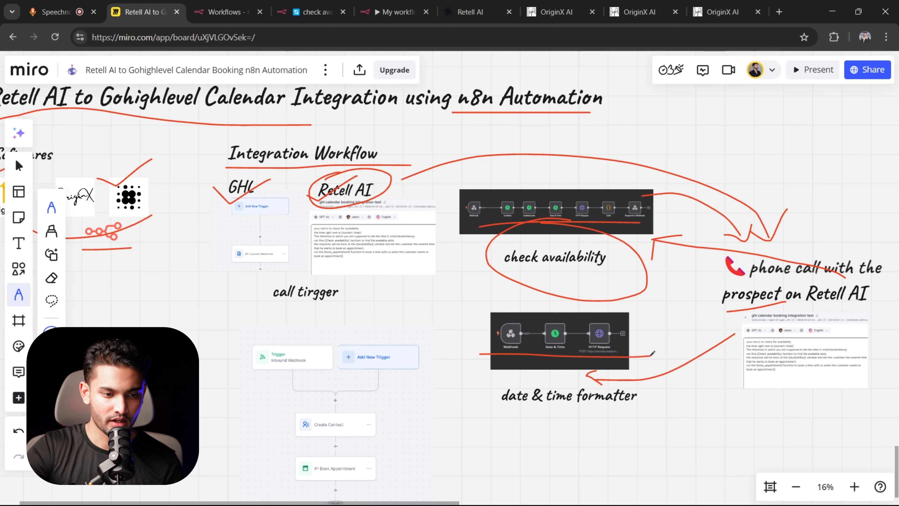
mouse_move(637, 322)
mouse_down()
mouse_move(606, 312)
mouse_move(495, 344)
mouse_move(620, 324)
mouse_up()
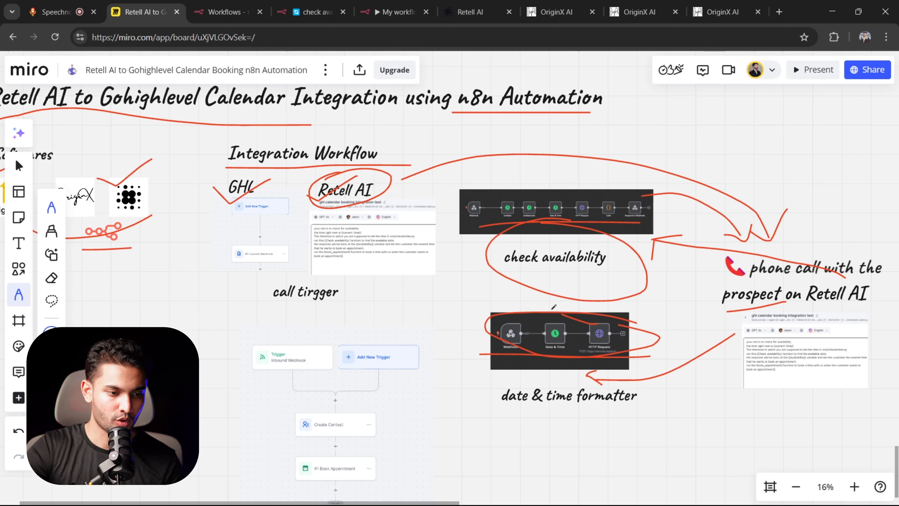
- Draw an arrow from the date & time formatter workflow to the GHL appointment booking workflow and circle that workflow
drag(554, 307, 382, 318)
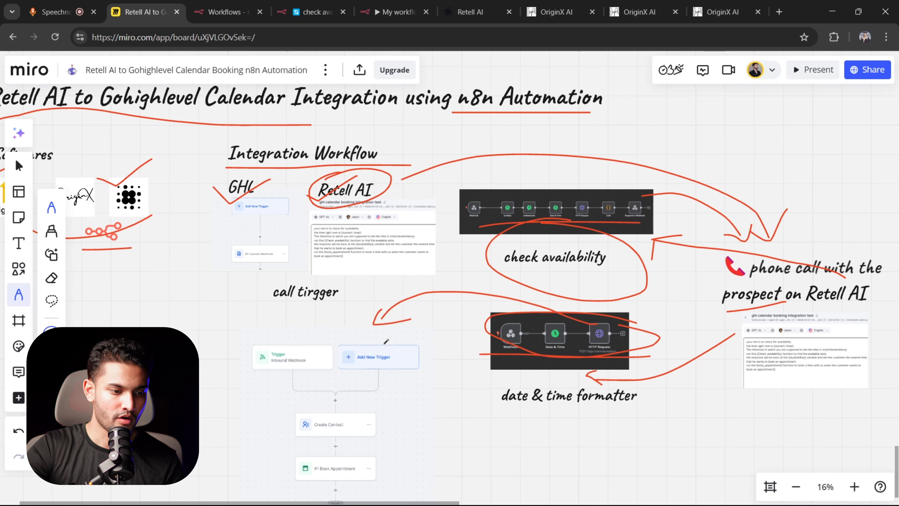
scroll(385, 344, down, 1)
scroll(376, 365, up, 1)
drag(376, 369, 384, 256)
drag(420, 216, 454, 323)
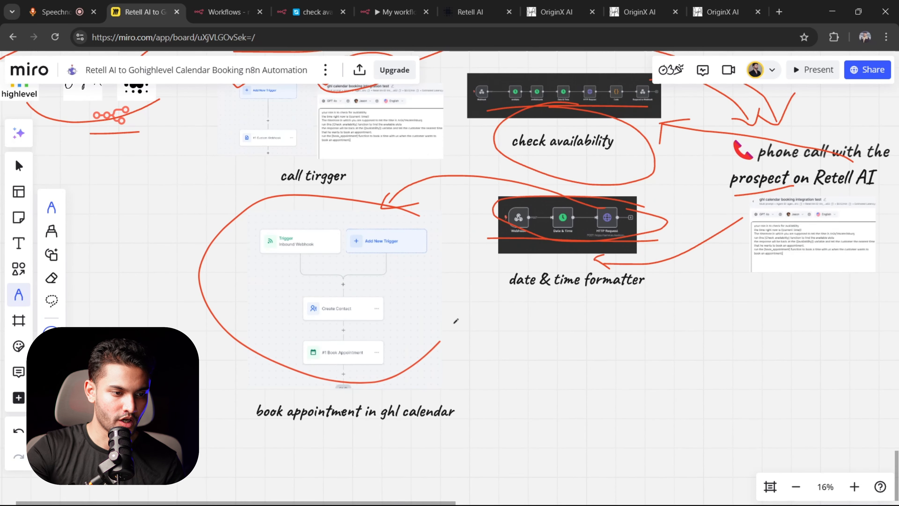
- Open n8n.io in a new browser window and sign in to the n8n account
key(ctrl+n)
text(n8)
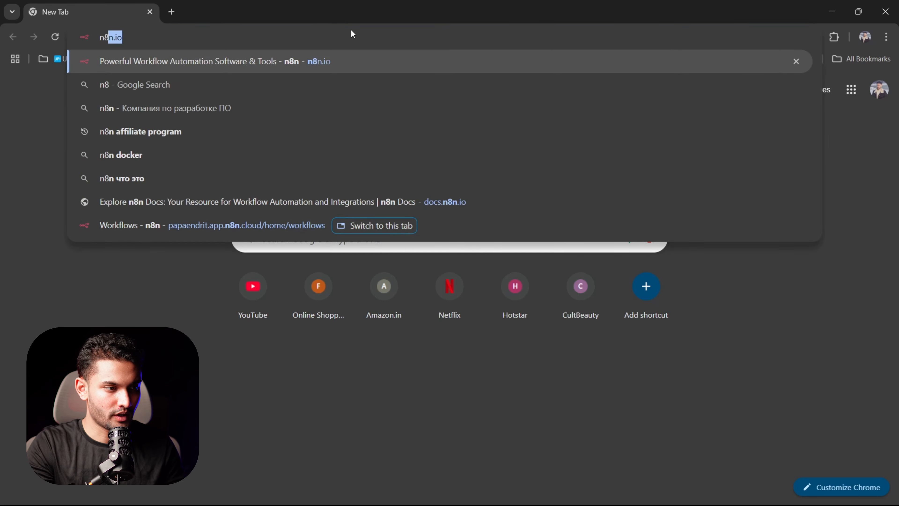
key(Return)
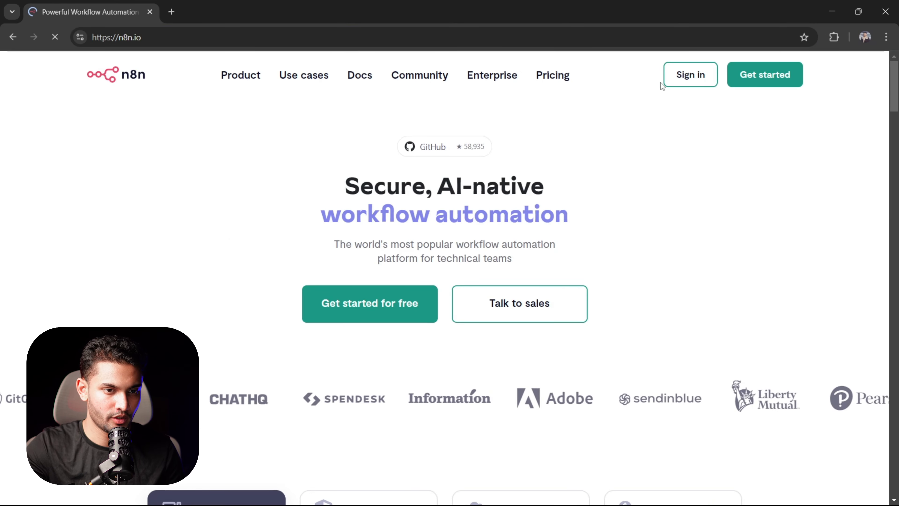
click(691, 75)
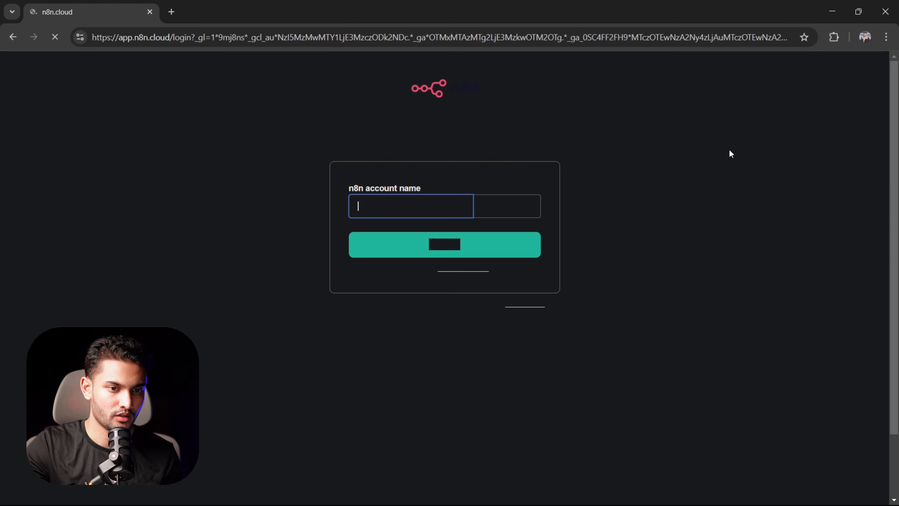
click(518, 237)
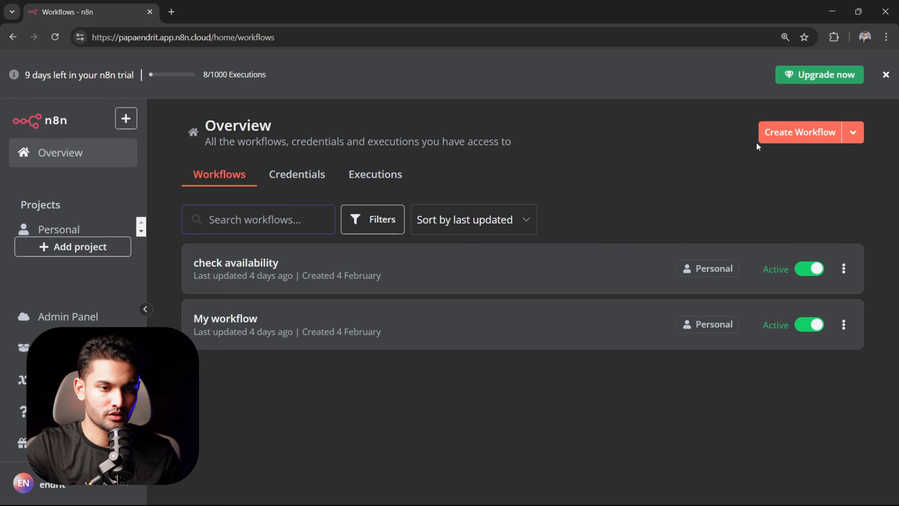
- Create a new workflow with a Webhook trigger as its first node and return to the canvas
click(792, 136)
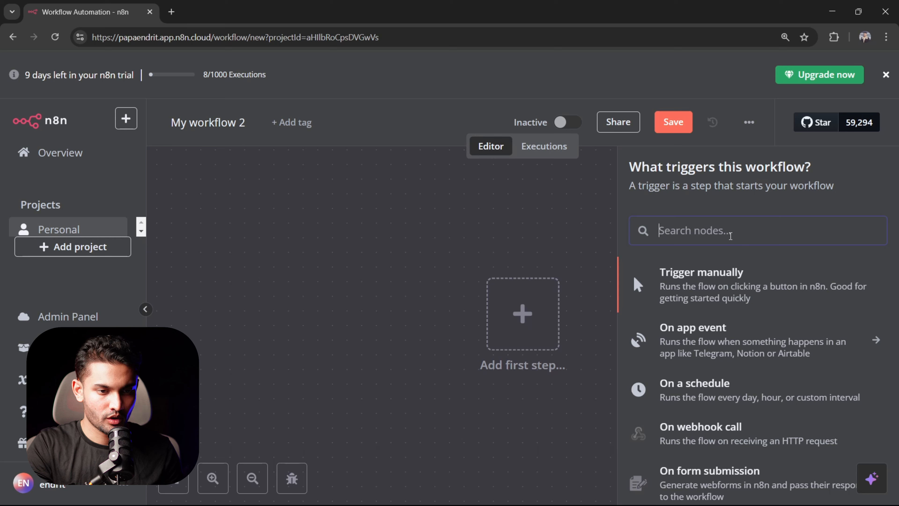
text(web)
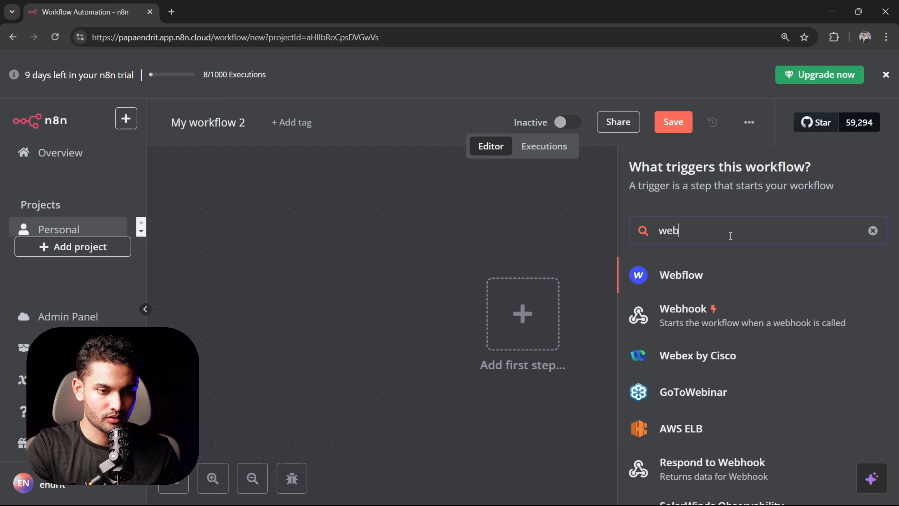
text(h)
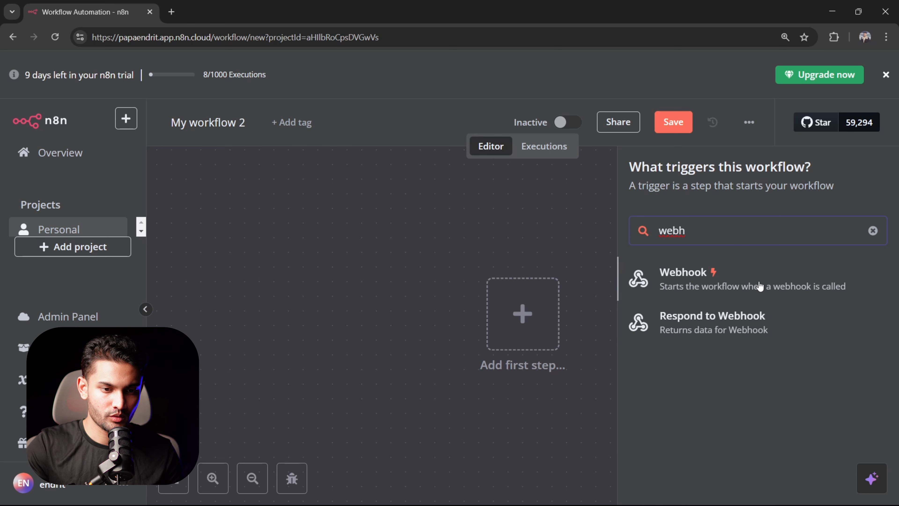
key(Return)
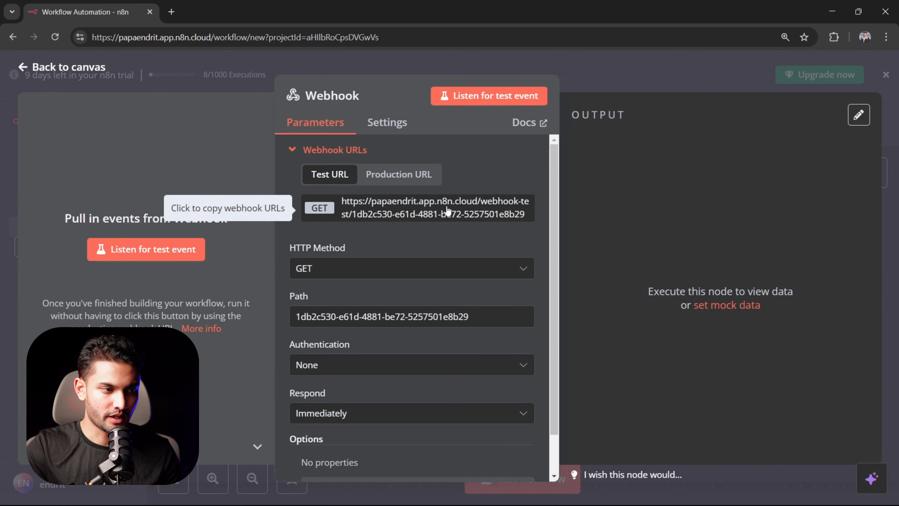
click(89, 71)
- Switch to the existing check availability workflow and copy the test URL of its Webhook node
key(alt+Tab)
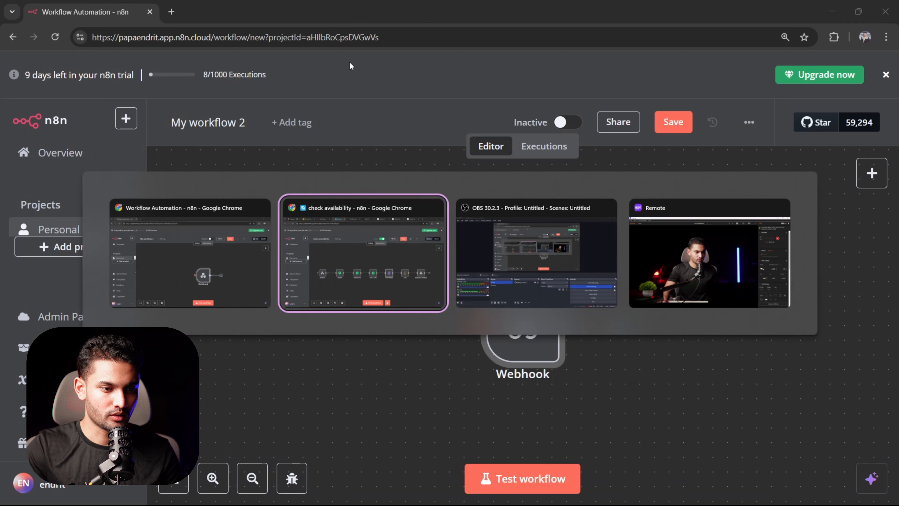
scroll(373, 295, up, 4)
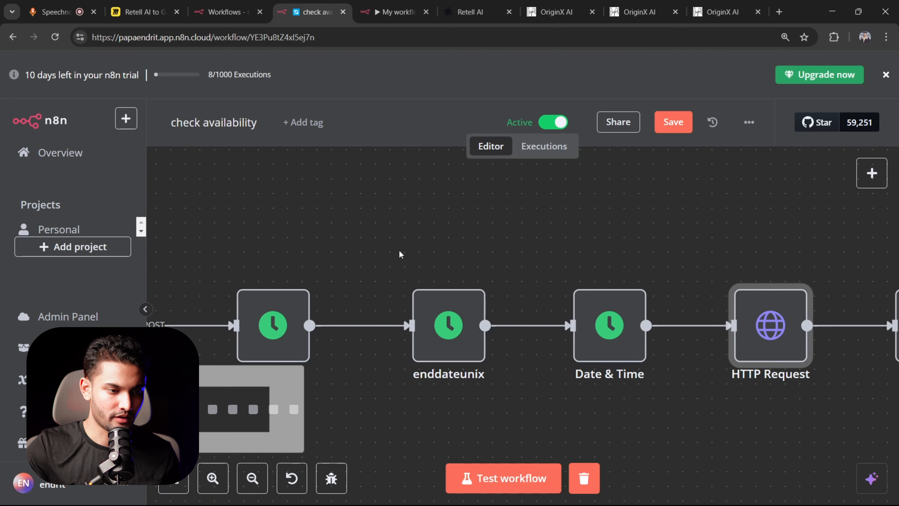
right_click(480, 217)
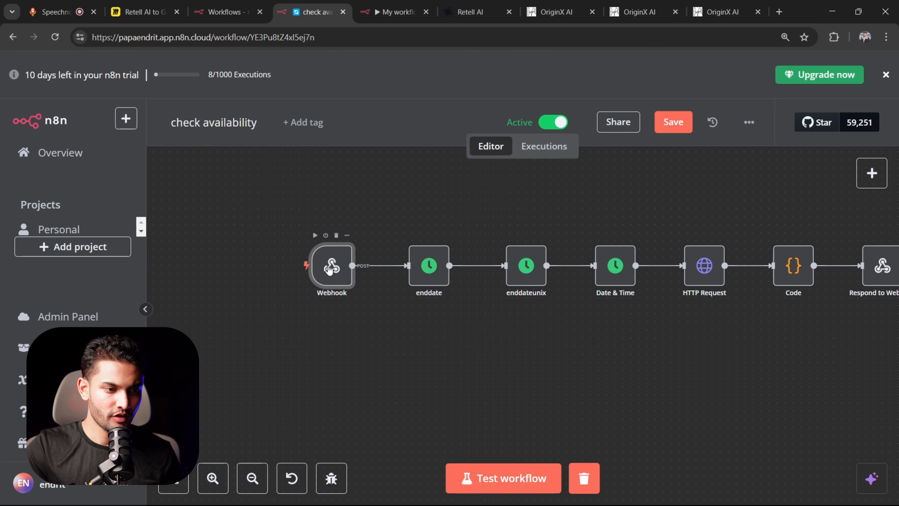
double_click(330, 270)
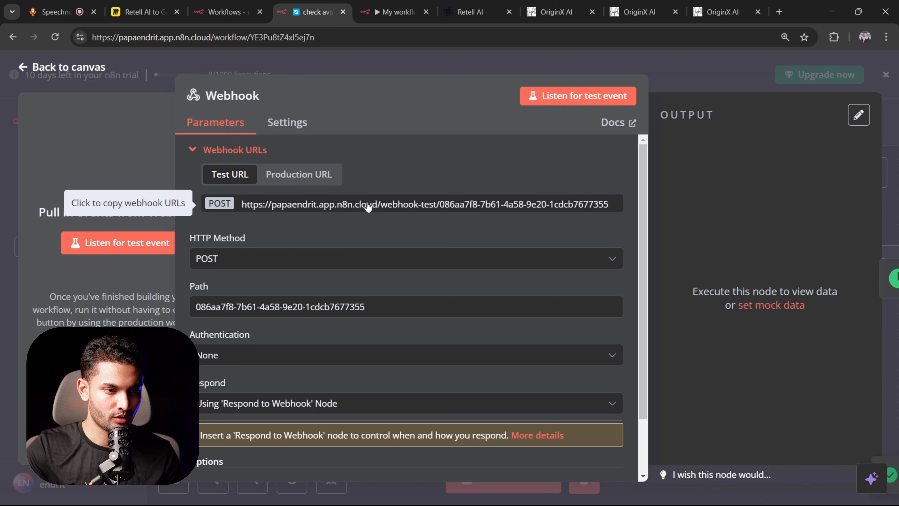
click(368, 207)
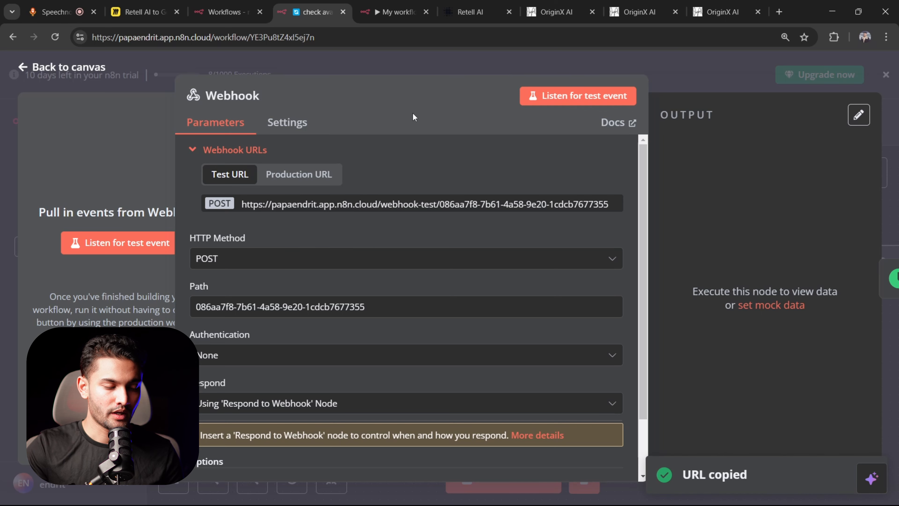
- Open the Retell AI dashboard in a new tab of the new workflow's window and open the agent creation options
key(alt+Tab)
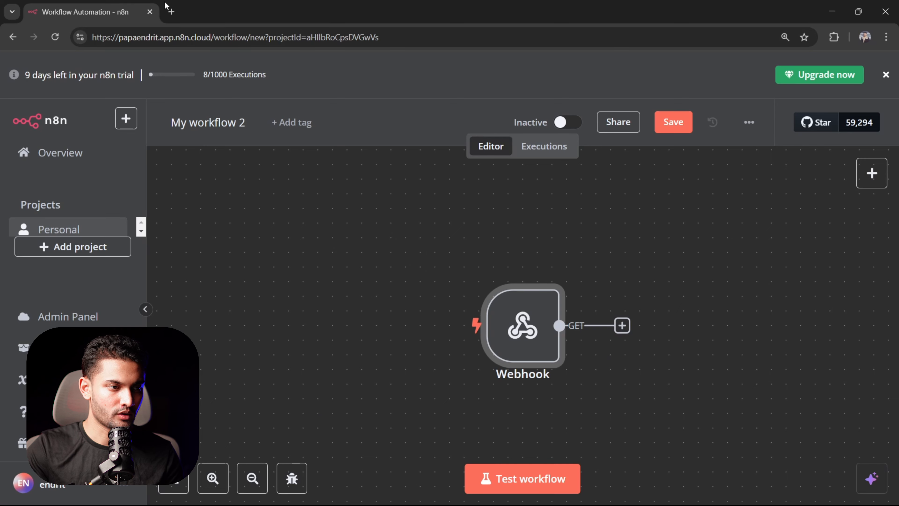
click(171, 11)
click(734, 80)
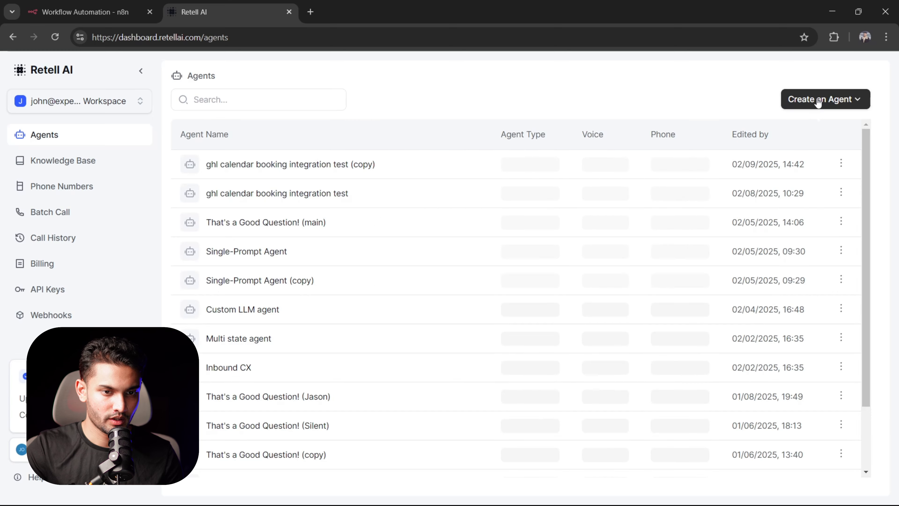
click(817, 99)
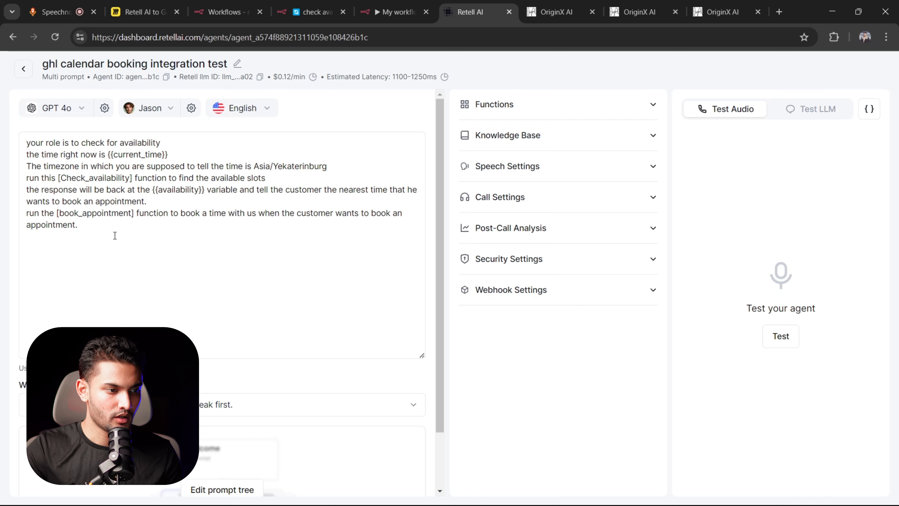
- Review the prompt of the "ghl calendar booking integration test" agent and expand its functions
drag(115, 235, 25, 140)
click(86, 179)
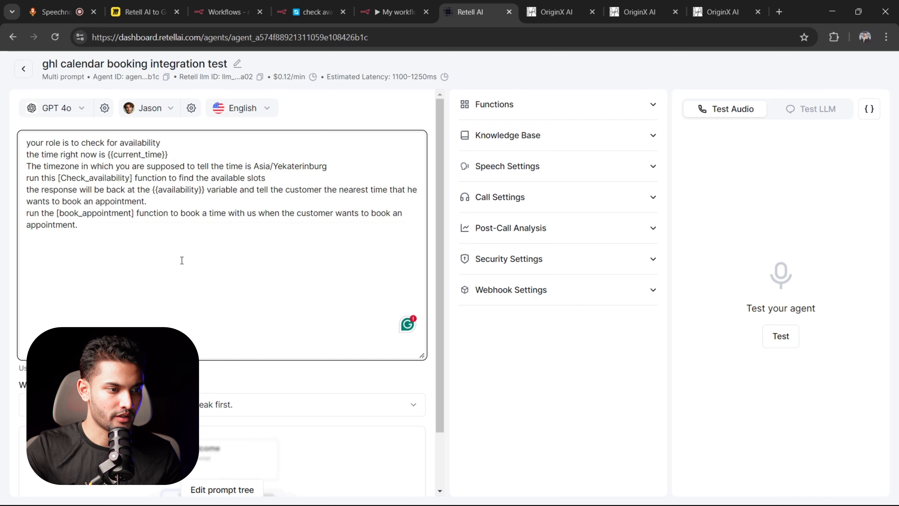
drag(126, 226, 25, 200)
click(98, 179)
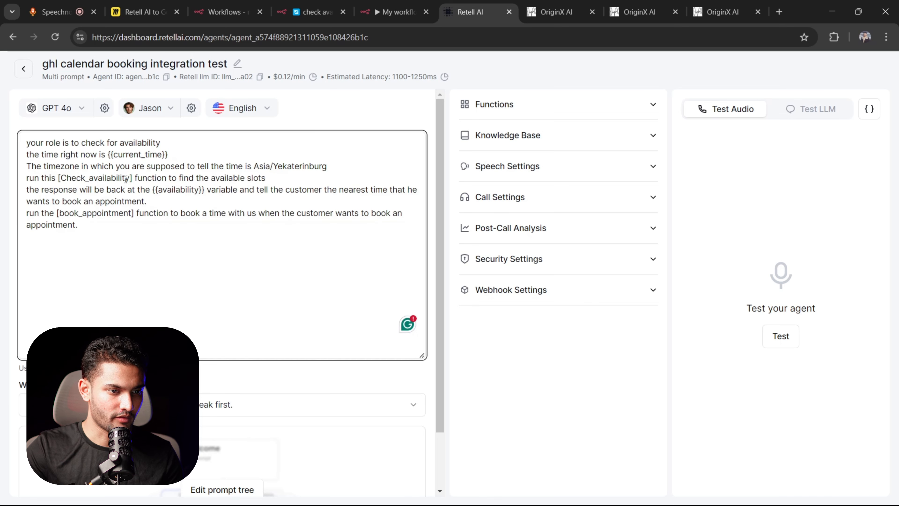
click(626, 105)
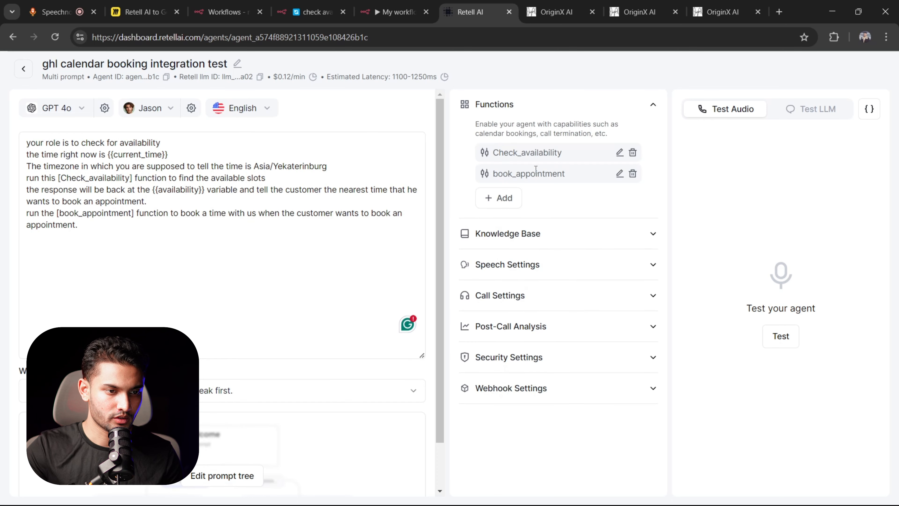
- Open the Check_availability custom function and review its name, description, webhook URL, JSON parameters and speaking options
click(506, 198)
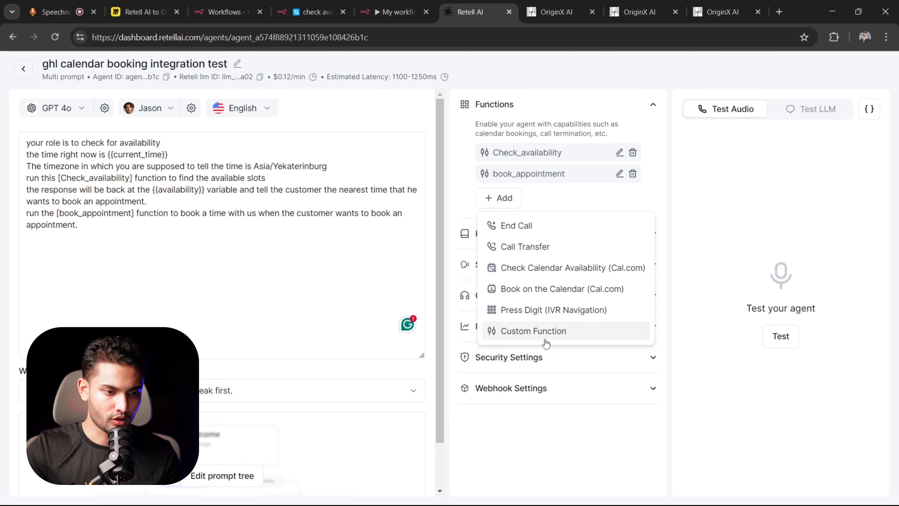
click(563, 196)
click(619, 154)
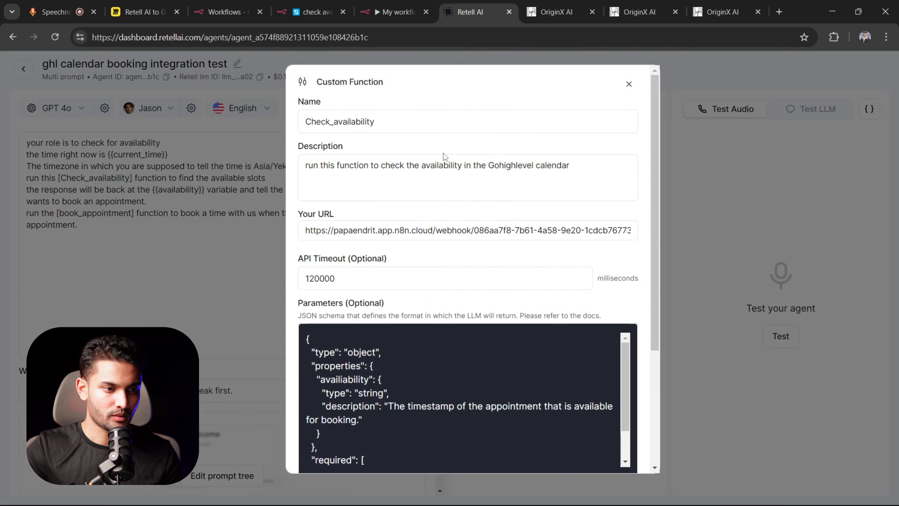
drag(402, 124, 378, 123)
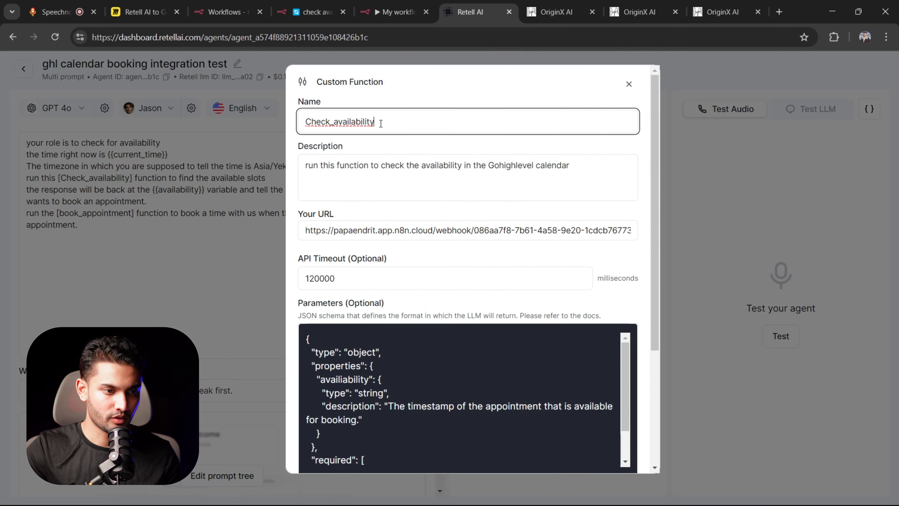
click(546, 165)
scroll(441, 212, down, 5)
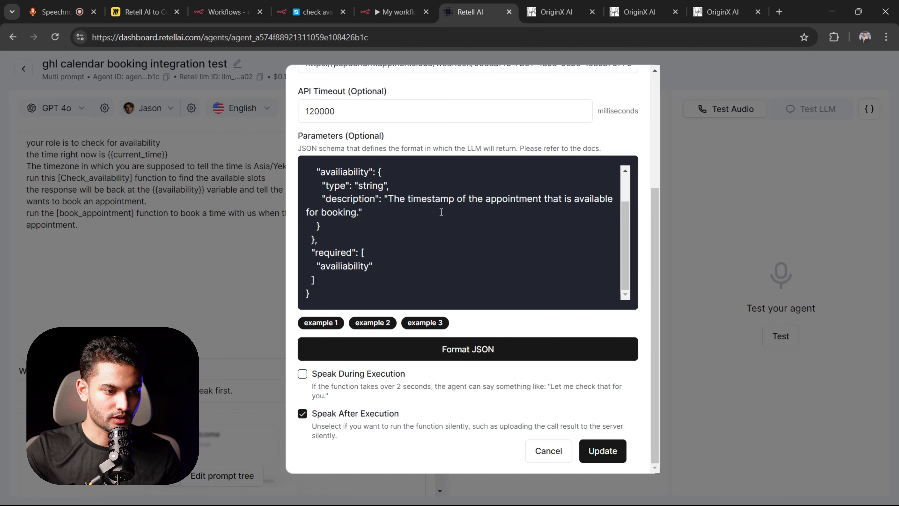
scroll(412, 247, up, 2)
scroll(411, 247, down, 2)
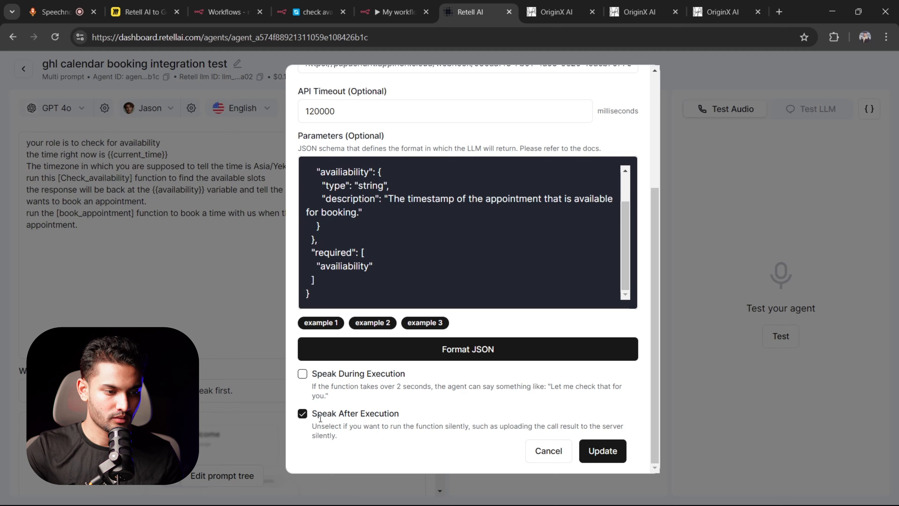
scroll(364, 354, up, 5)
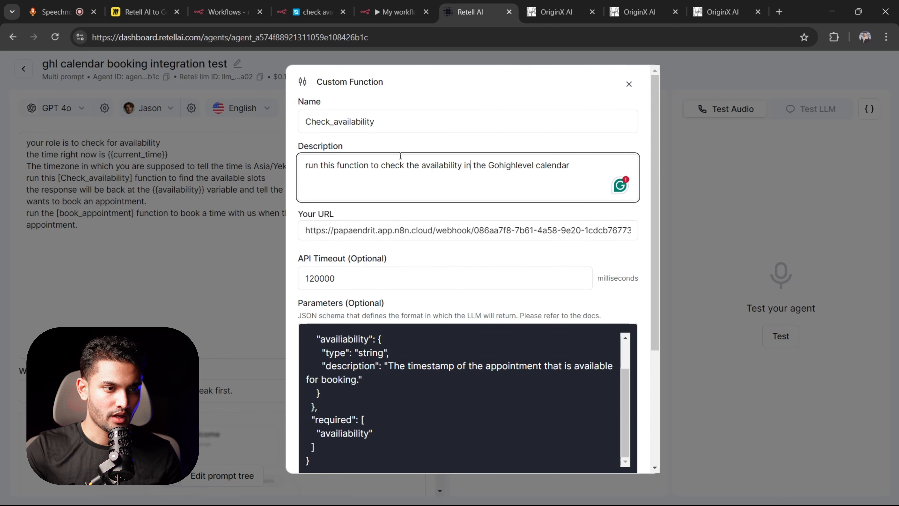
drag(343, 232, 639, 245)
click(497, 175)
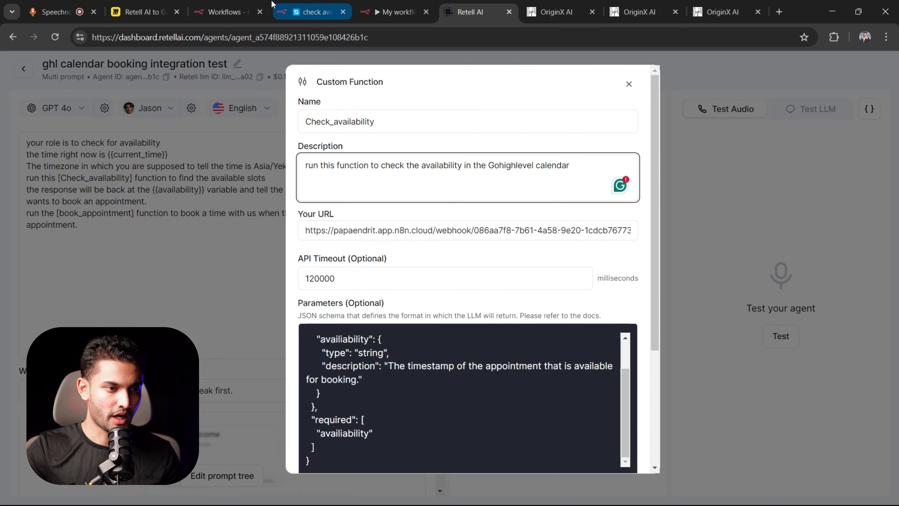
- Compare the Check_availability function's URL with the Webhook node's URL in the check availability workflow, and close the function without updating it
click(328, 7)
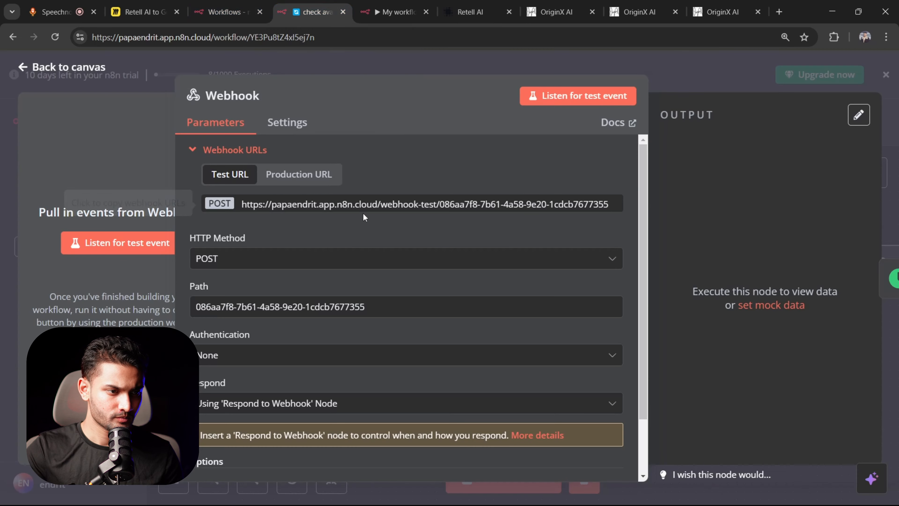
click(299, 208)
click(471, 11)
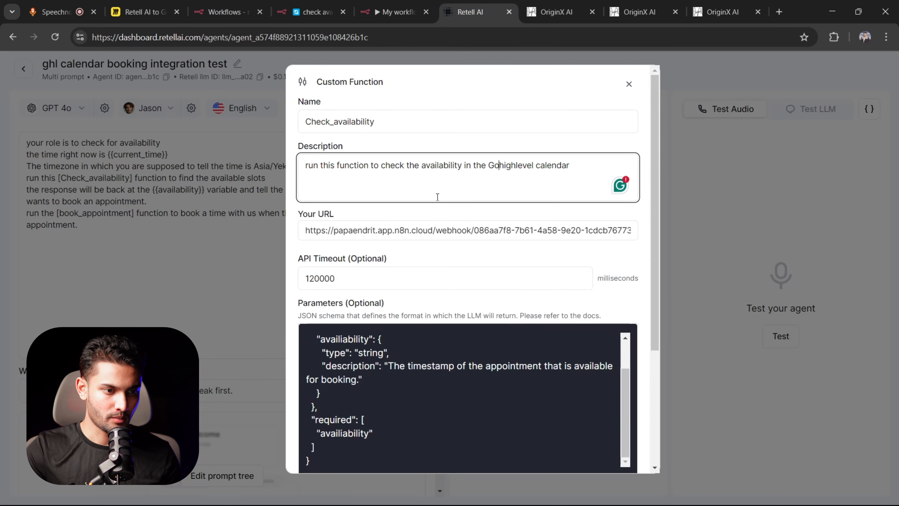
triple_click(432, 230)
scroll(528, 358, down, 5)
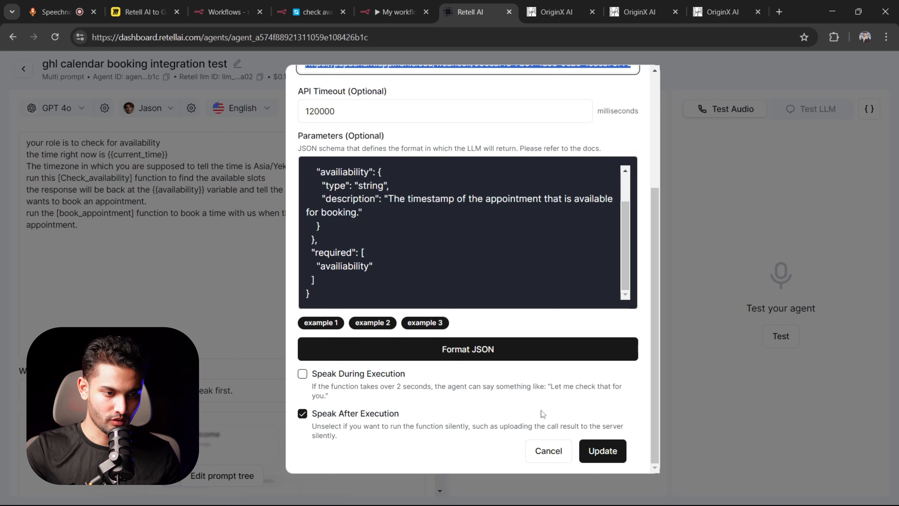
click(700, 362)
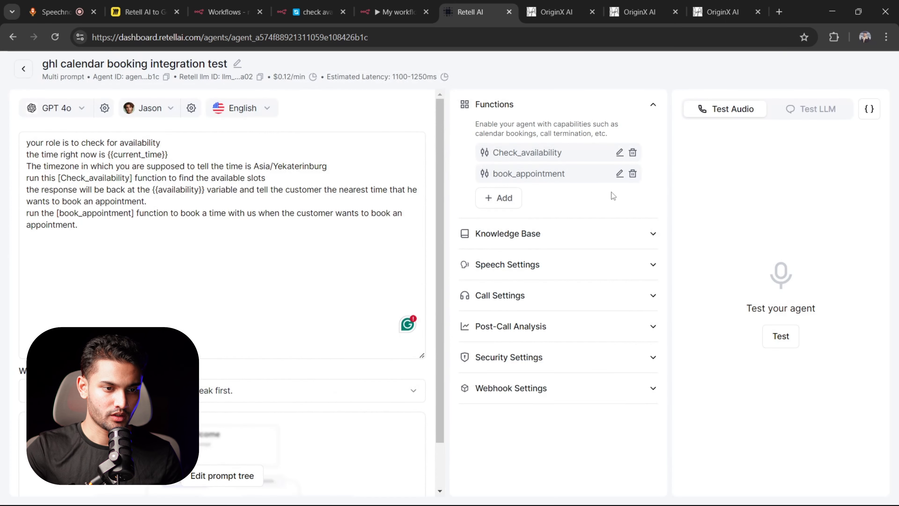
- Open the book_appointment function, and open the Webhook node of My workflow with its settings widened to read the URL
click(618, 173)
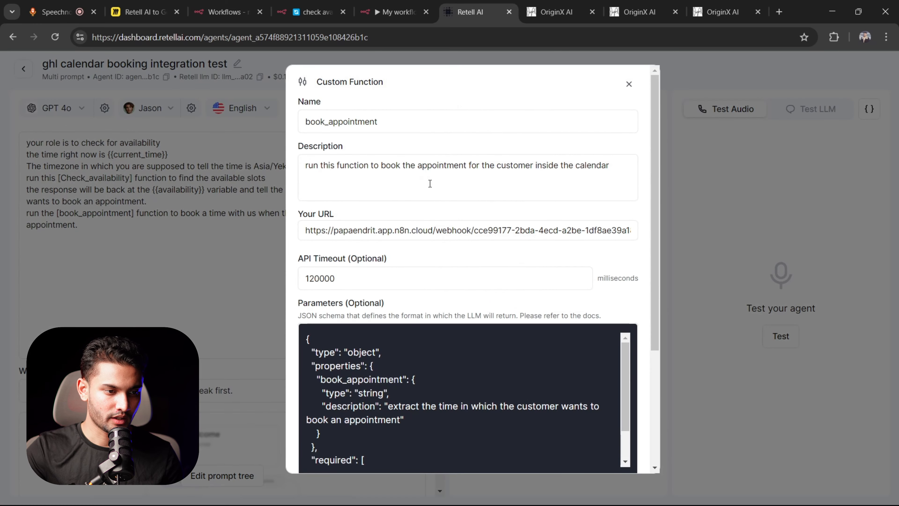
scroll(436, 224, down, 5)
click(253, 4)
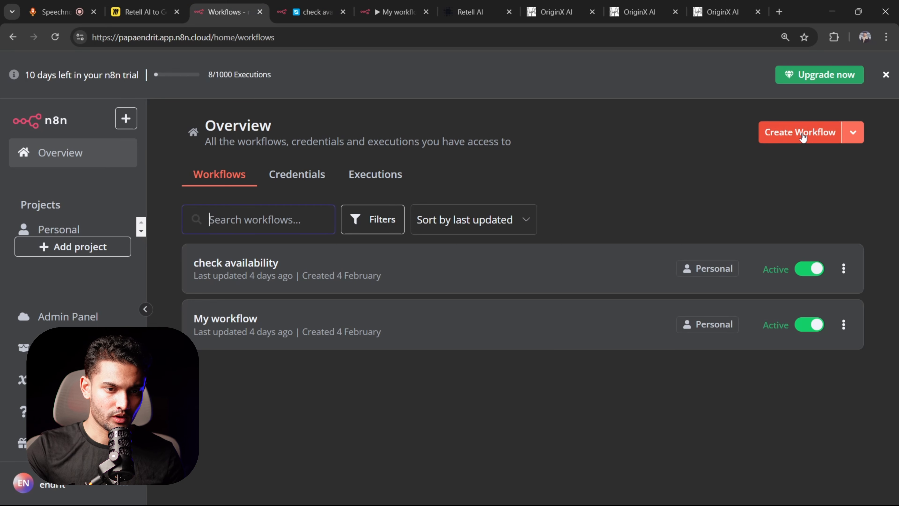
click(389, 5)
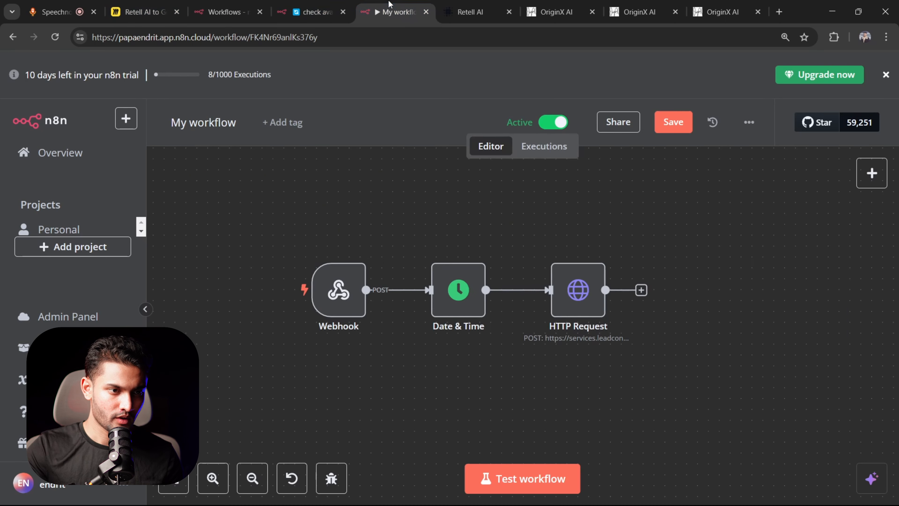
scroll(648, 258, up, 3)
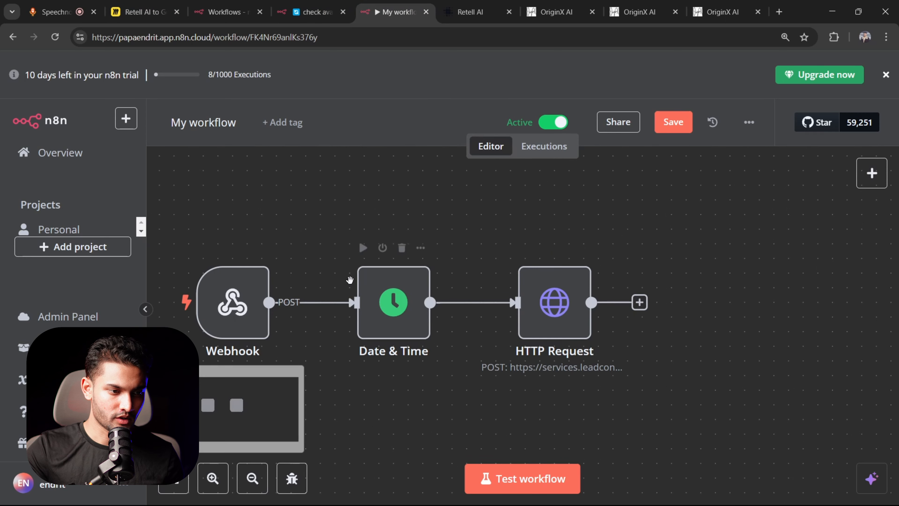
drag(334, 228, 442, 213)
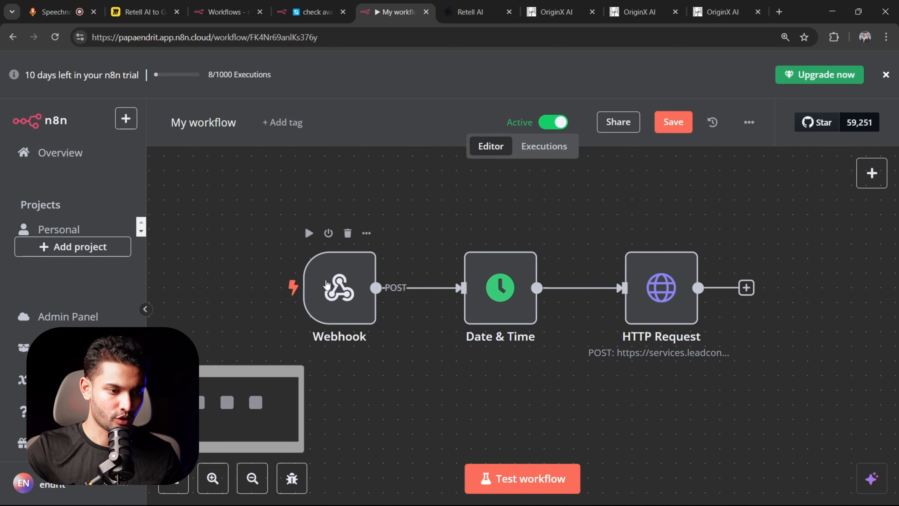
double_click(343, 294)
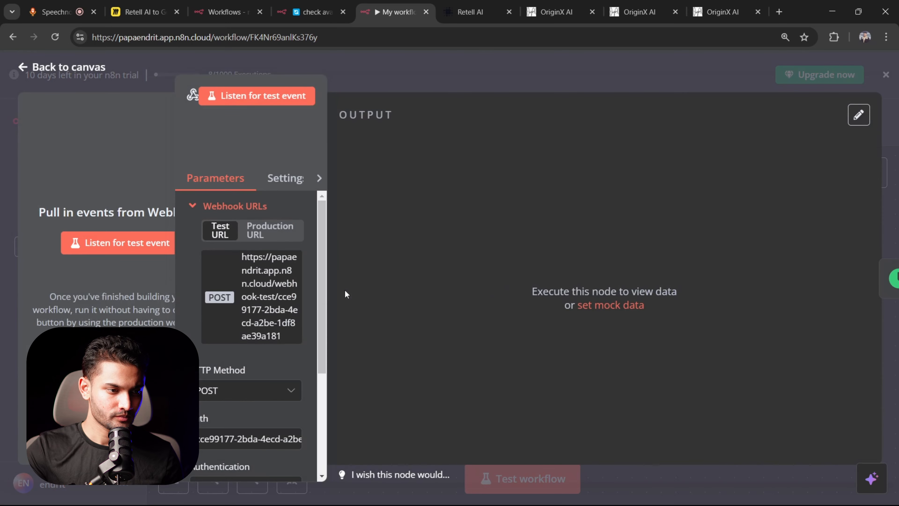
drag(326, 193, 579, 226)
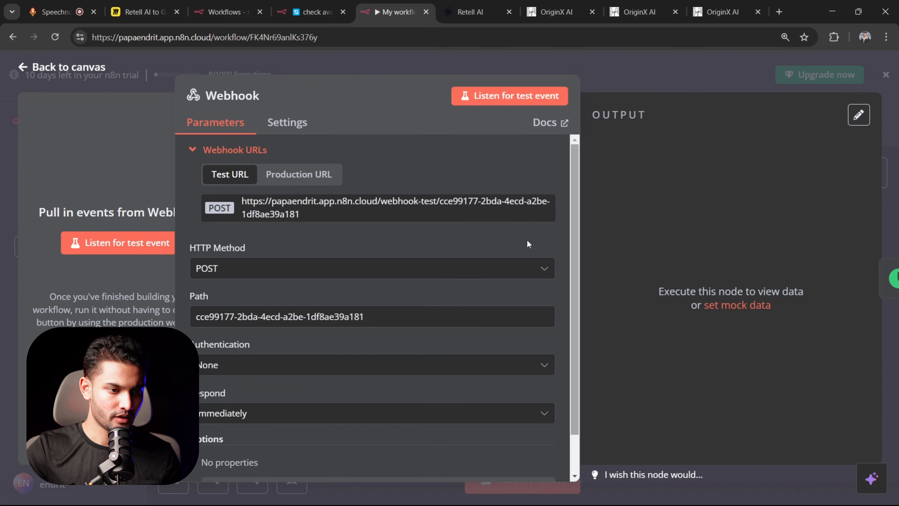
- Return to the book_appointment function in Retell AI, check its URL against the webhook, and update the function
key(ctrl+Tab)
scroll(421, 200, up, 4)
click(365, 230)
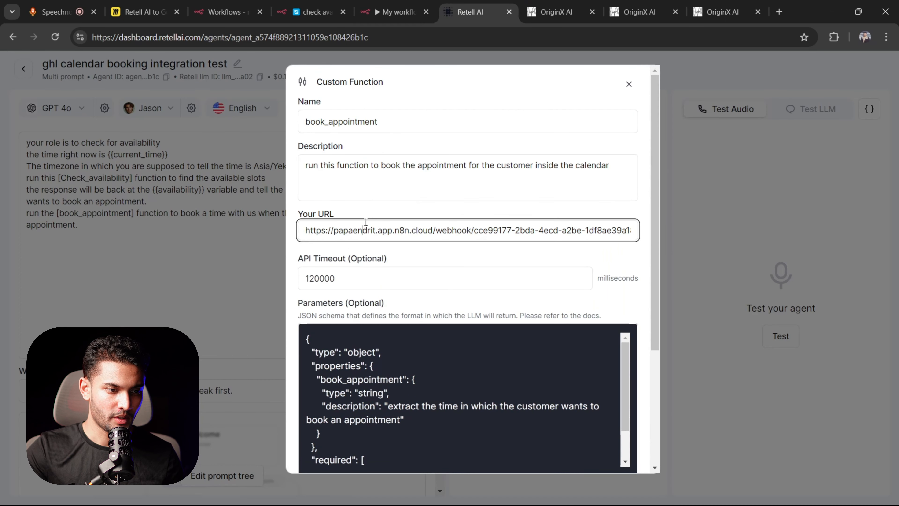
key(ctrl+a)
click(505, 218)
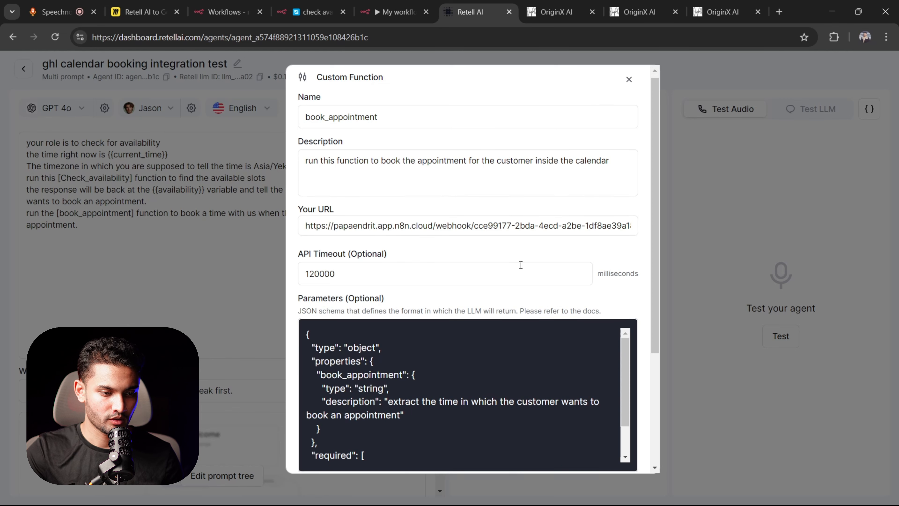
scroll(522, 263, down, 5)
click(601, 452)
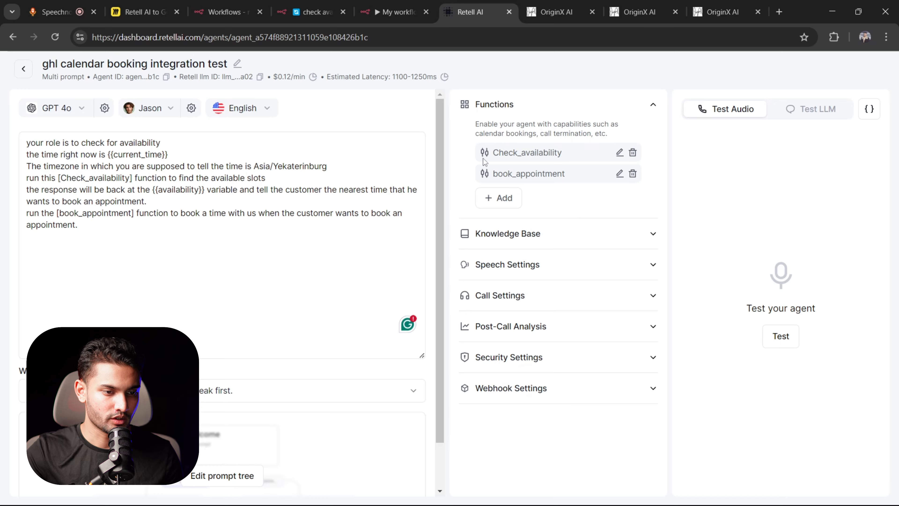
- In the check availability workflow, browse the Date & Time actions for a node after the Webhook, and open the enddate node
click(312, 12)
scroll(381, 334, up, 2)
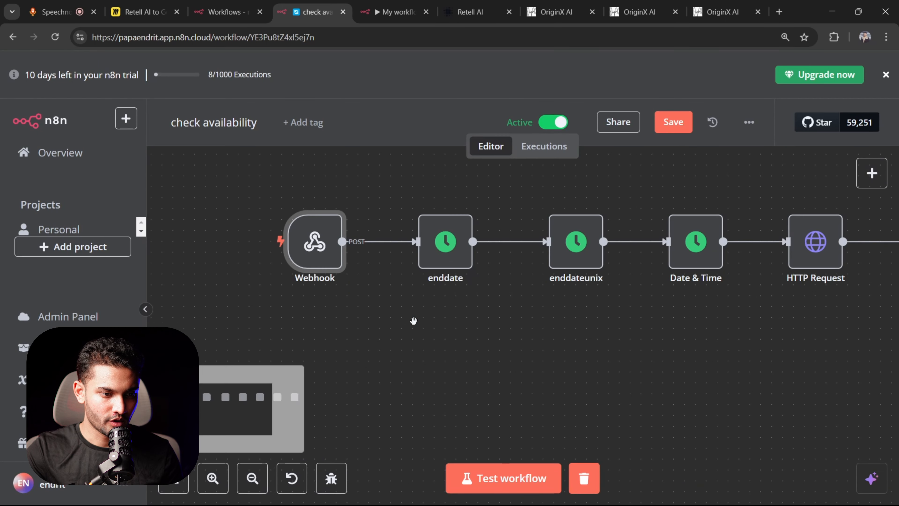
right_click(334, 345)
drag(334, 345, 294, 357)
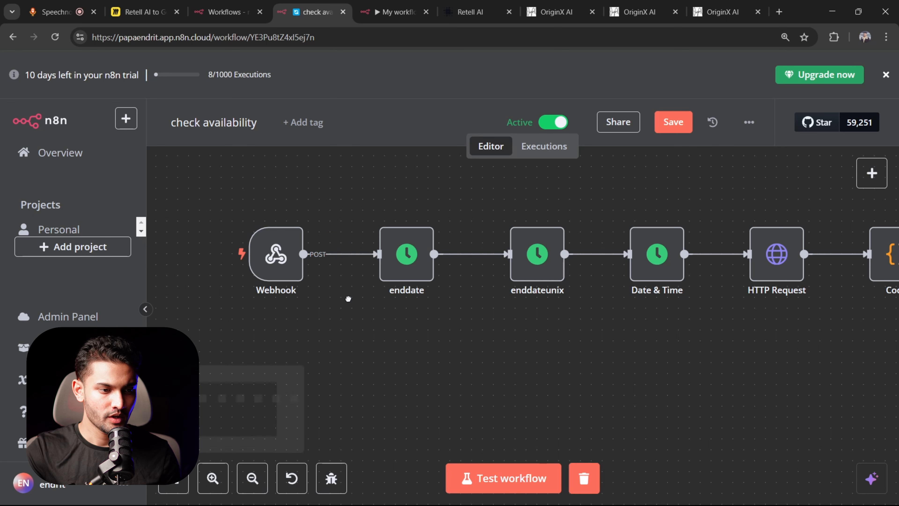
drag(348, 299, 319, 304)
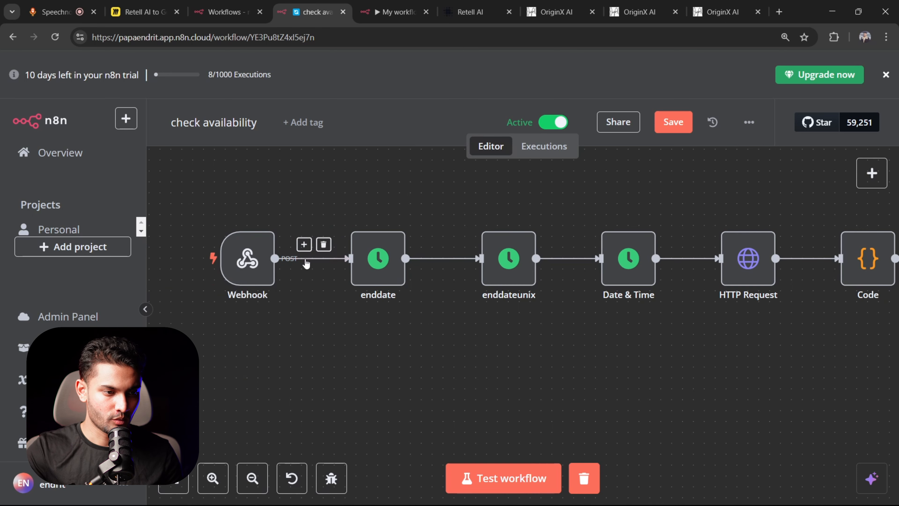
click(303, 244)
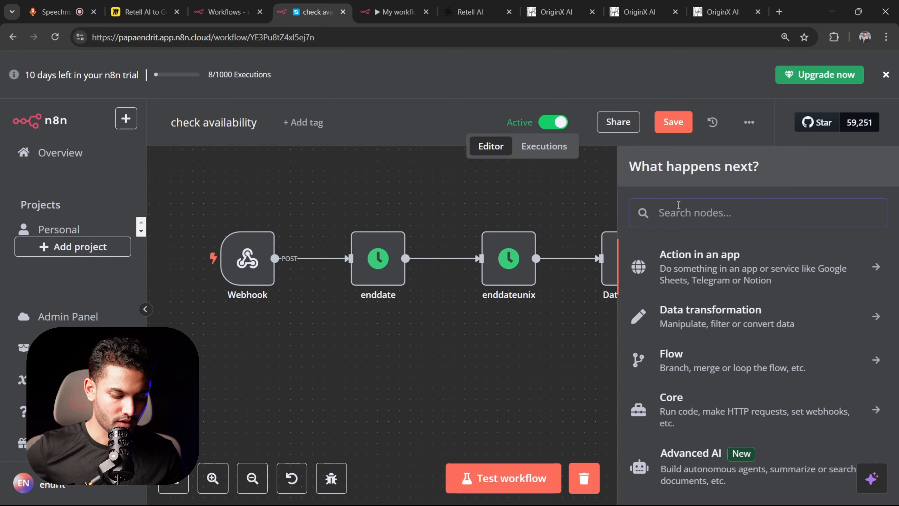
text(date)
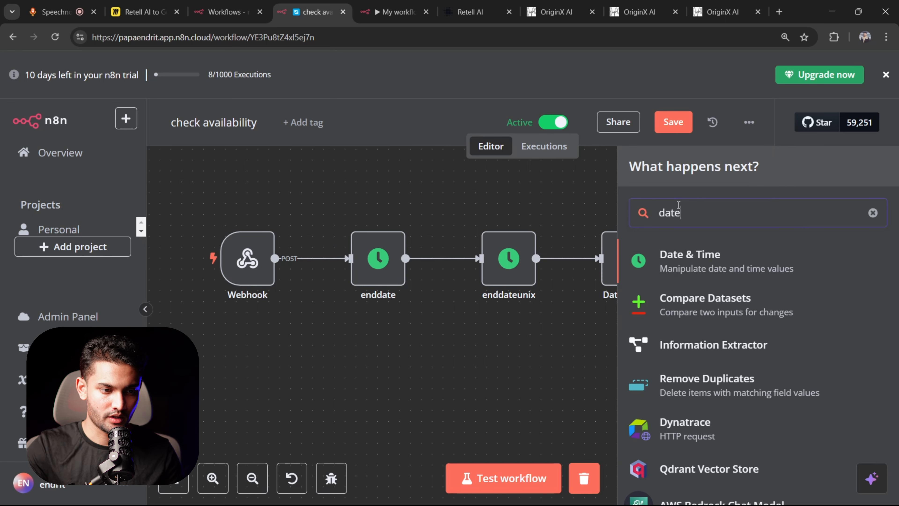
click(686, 267)
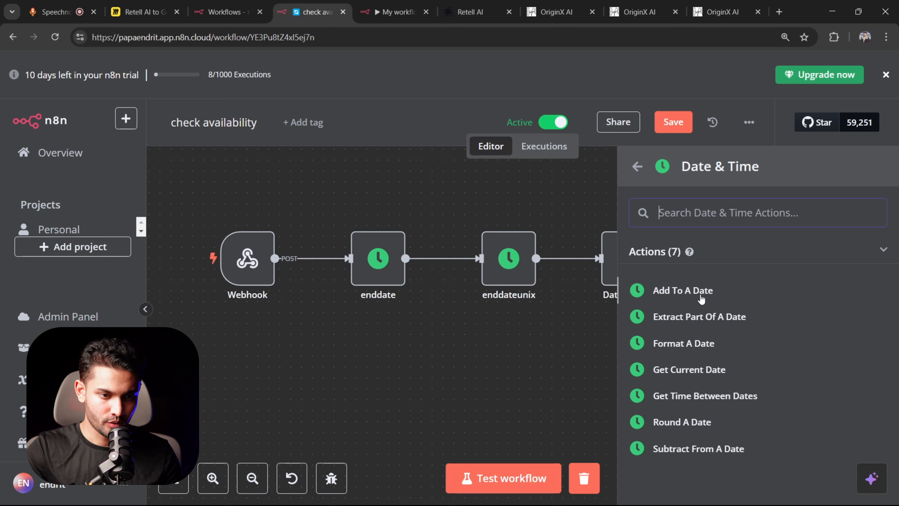
click(639, 173)
double_click(381, 263)
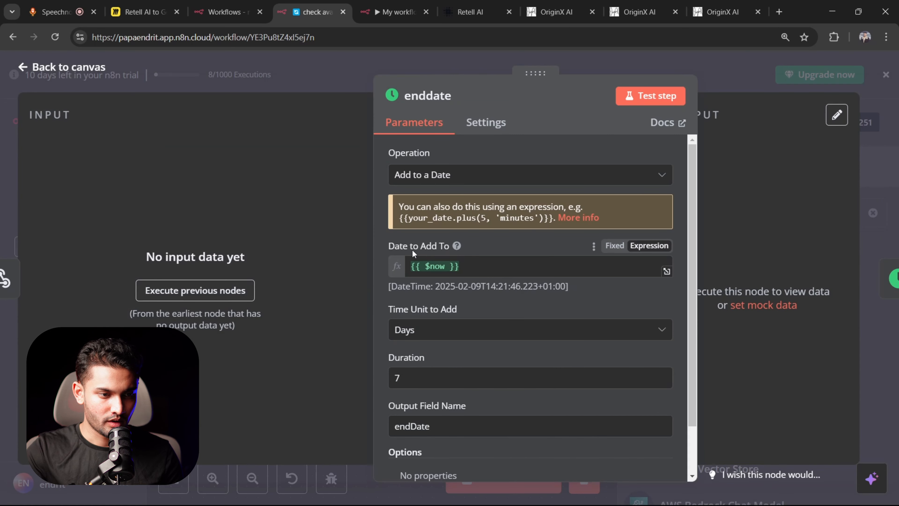
- Try adding a second {{ $now }} expression to the enddate node's Date to Add To value, and delete it
click(518, 268)
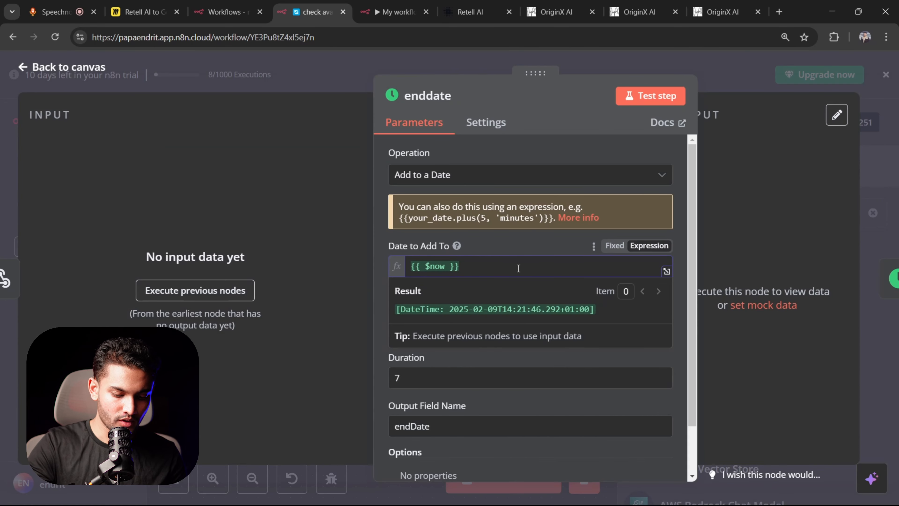
text({{)
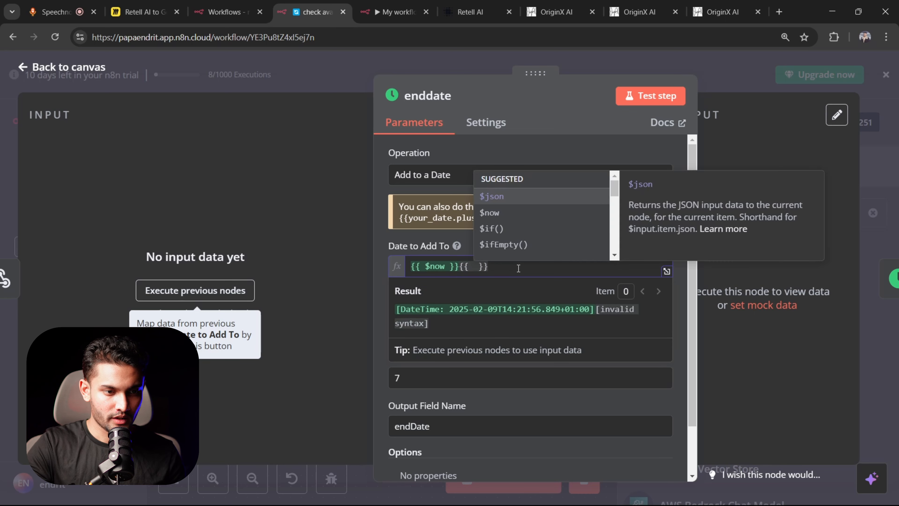
key(Down)
key(Return)
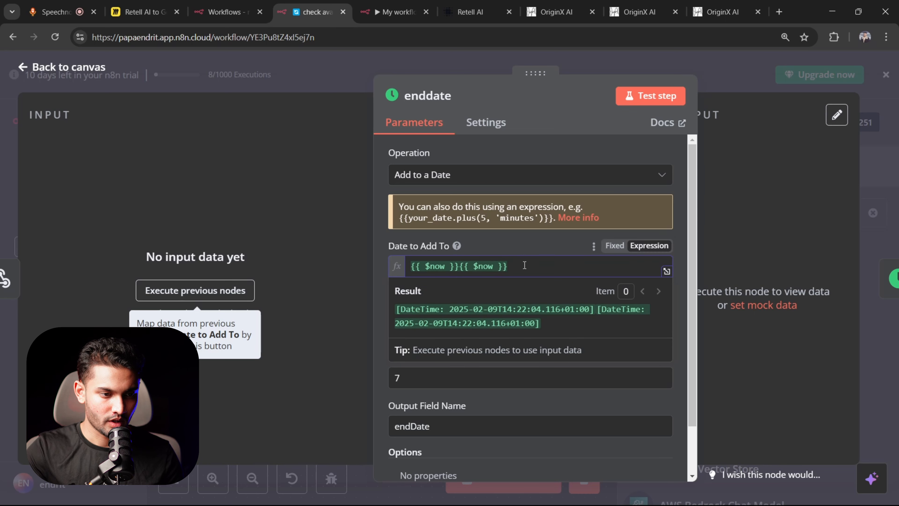
key(BackSpace)
key(BackSpace)
key(BackSpace)
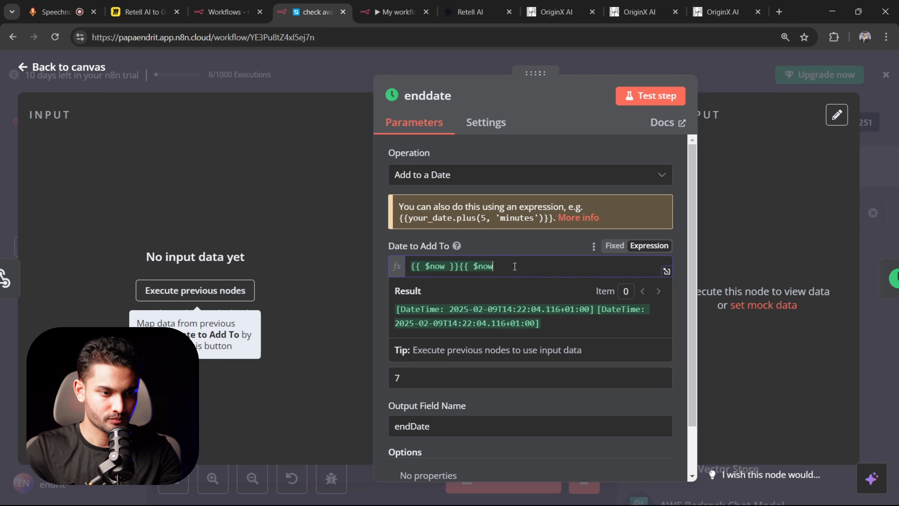
key(BackSpace)
key(BackSpace)
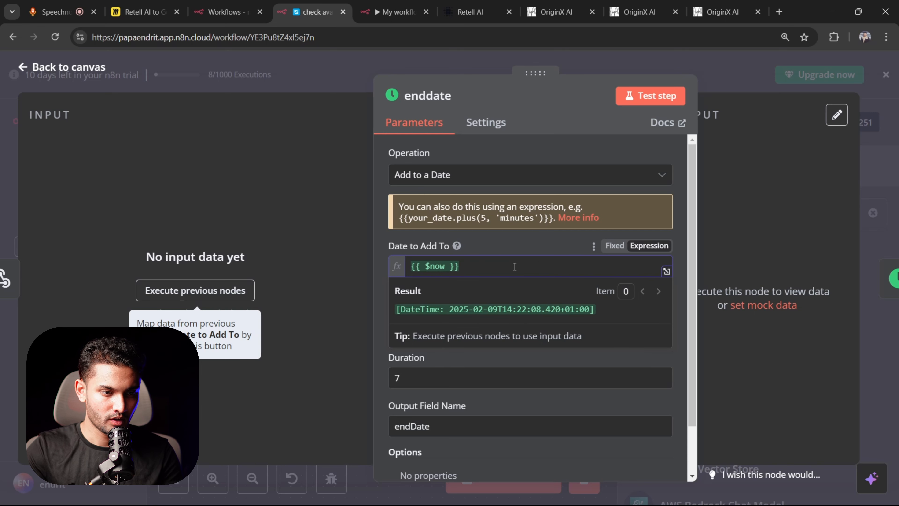
- Examine the time unit, duration and output field name of the enddate node
scroll(496, 301, down, 2)
click(476, 323)
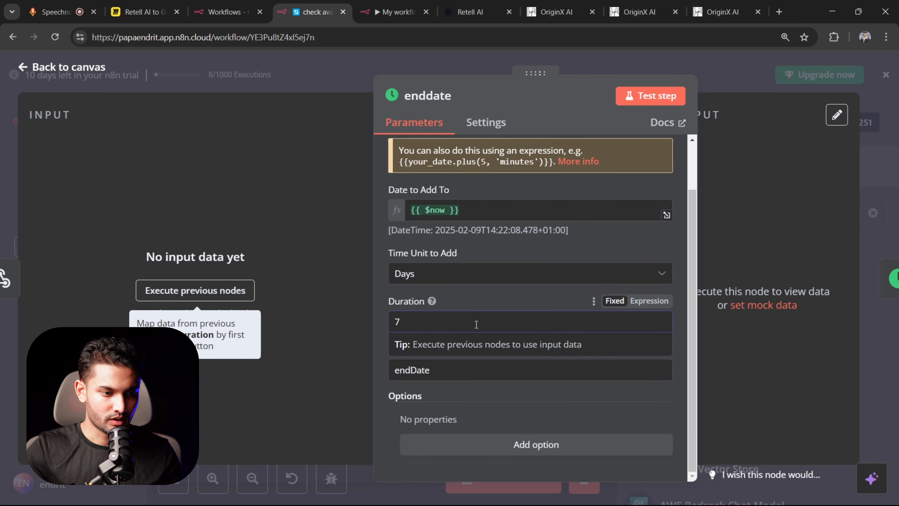
click(507, 294)
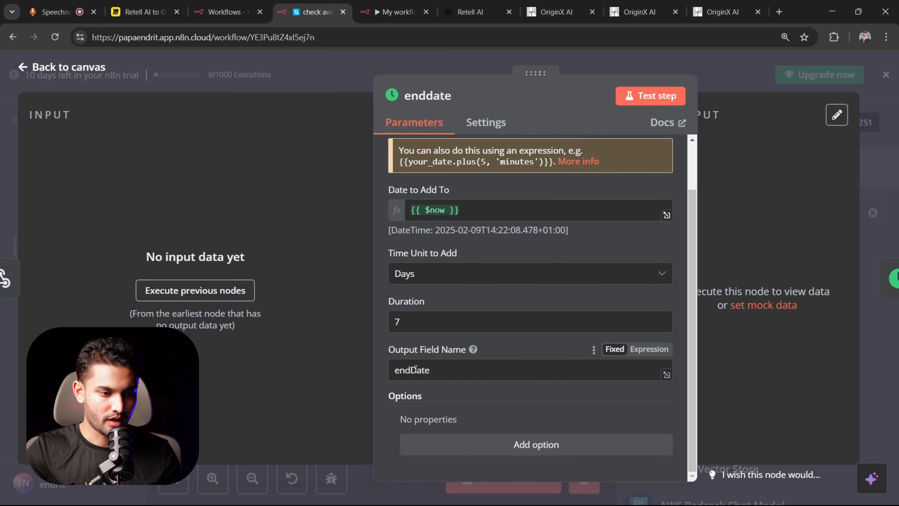
- Leave the enddate node, browse the available Date & Time actions, and open the enddateunix node
key(Escape)
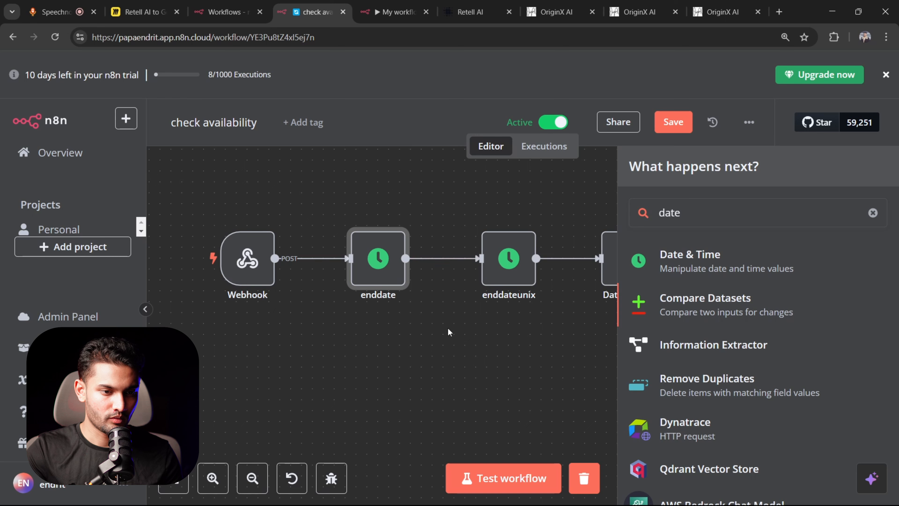
drag(464, 344, 384, 344)
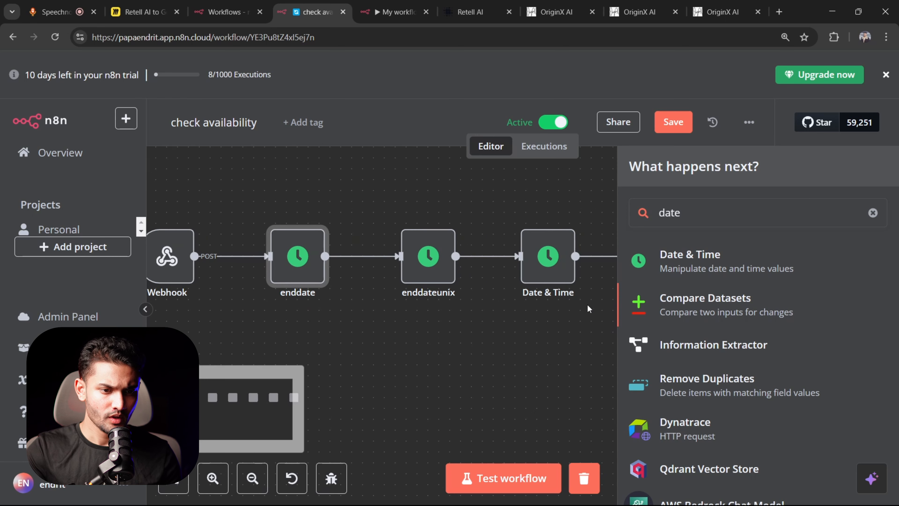
click(688, 257)
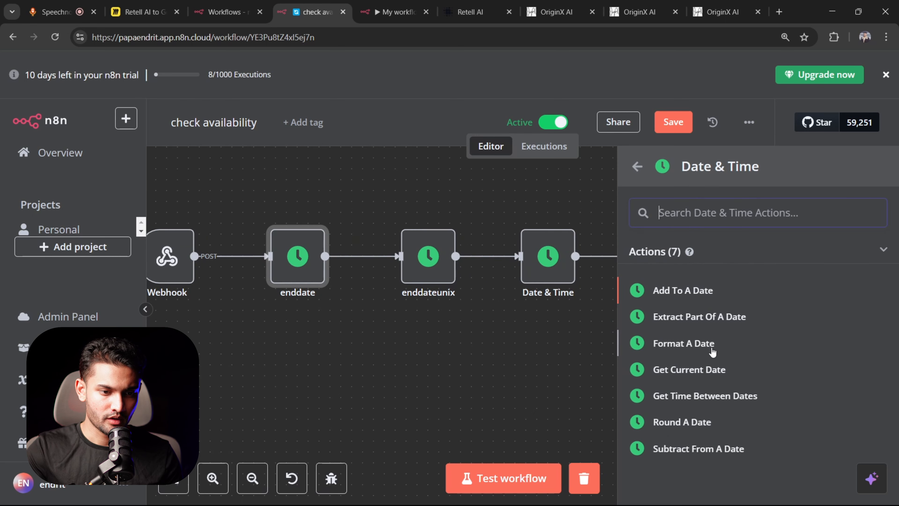
double_click(428, 256)
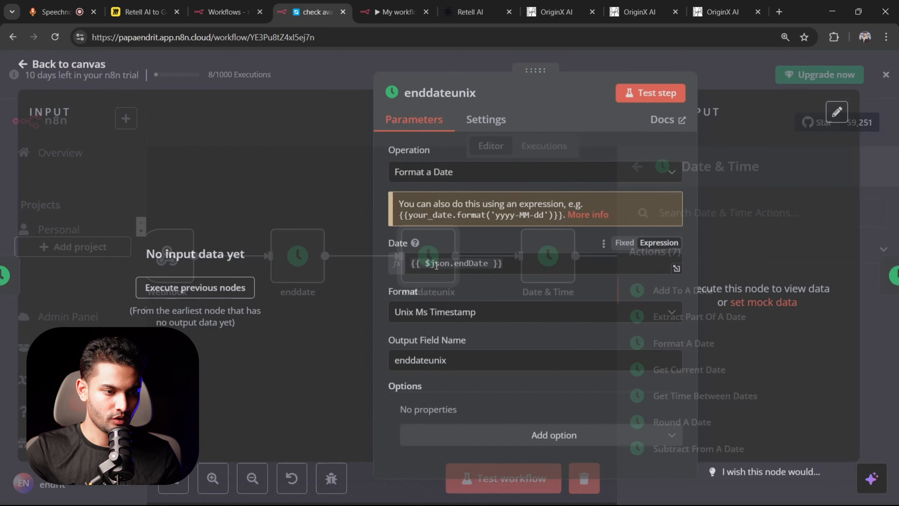
- Examine the enddateunix node's date expression, its format options and its output field name
click(534, 267)
drag(534, 266, 423, 266)
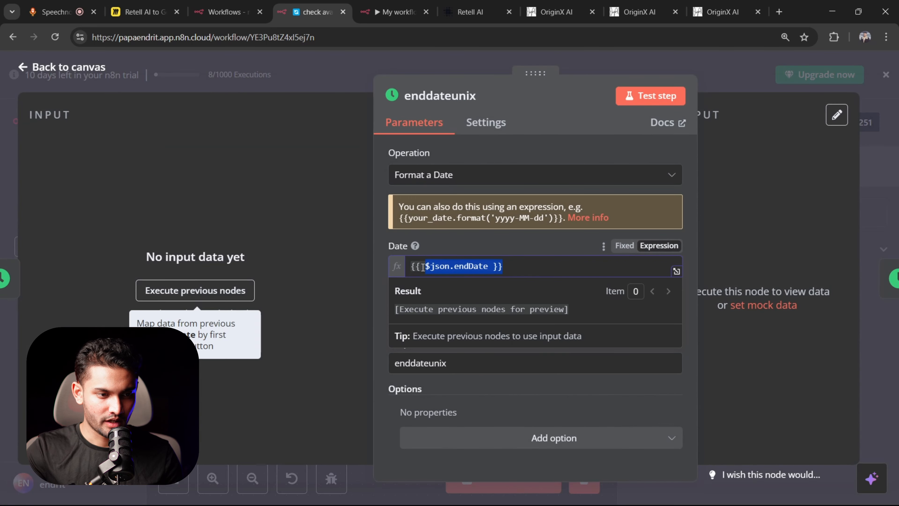
click(545, 267)
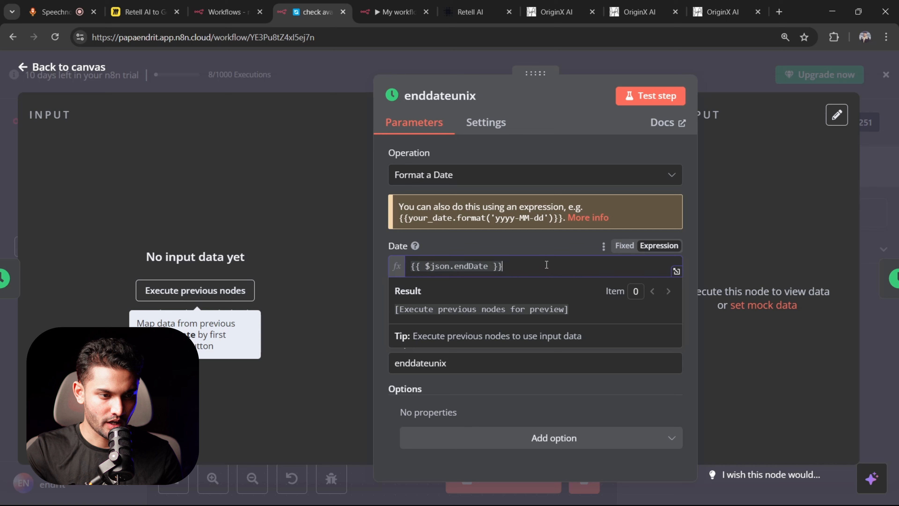
drag(510, 264, 422, 265)
click(522, 237)
click(490, 314)
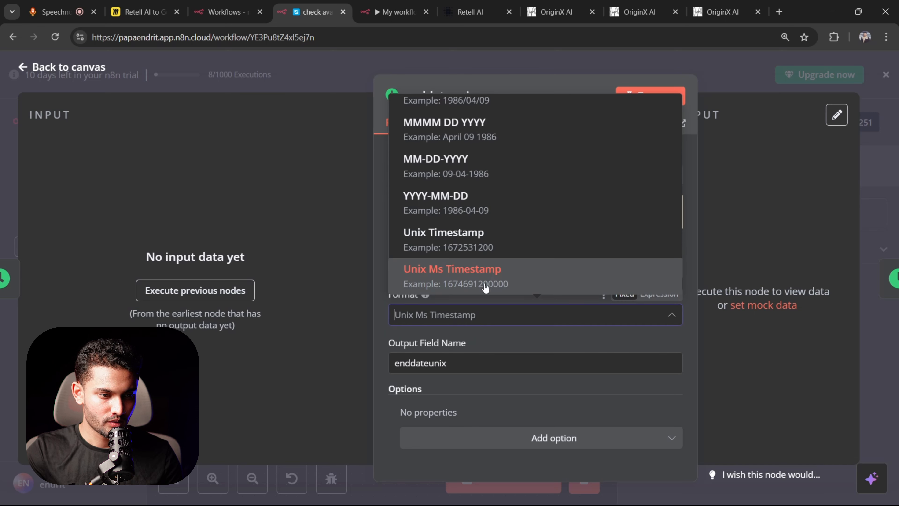
click(484, 347)
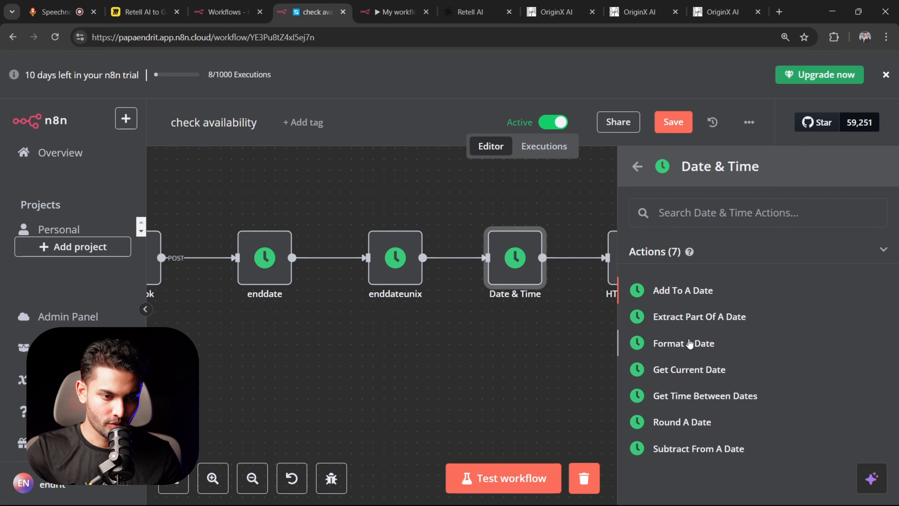
- Examine the format options and output field name of the Date & Time node, and return to the canvas
drag(532, 337, 377, 346)
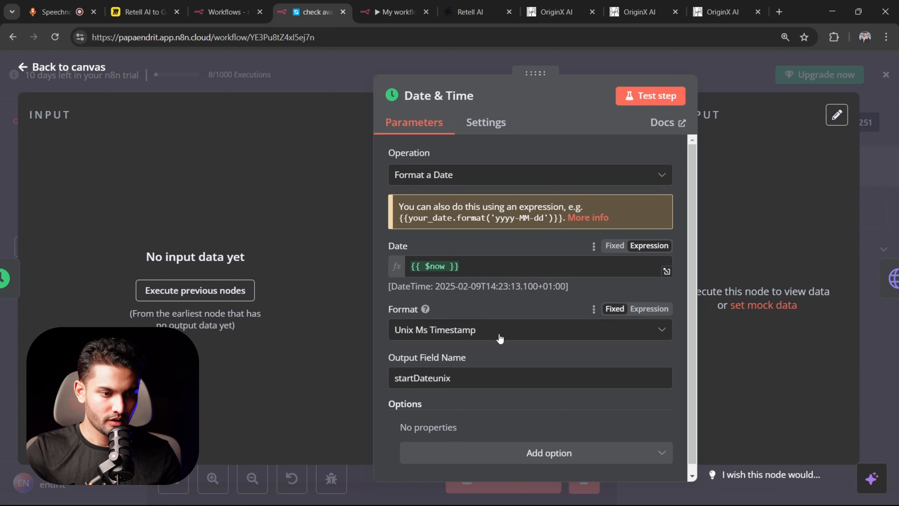
click(491, 331)
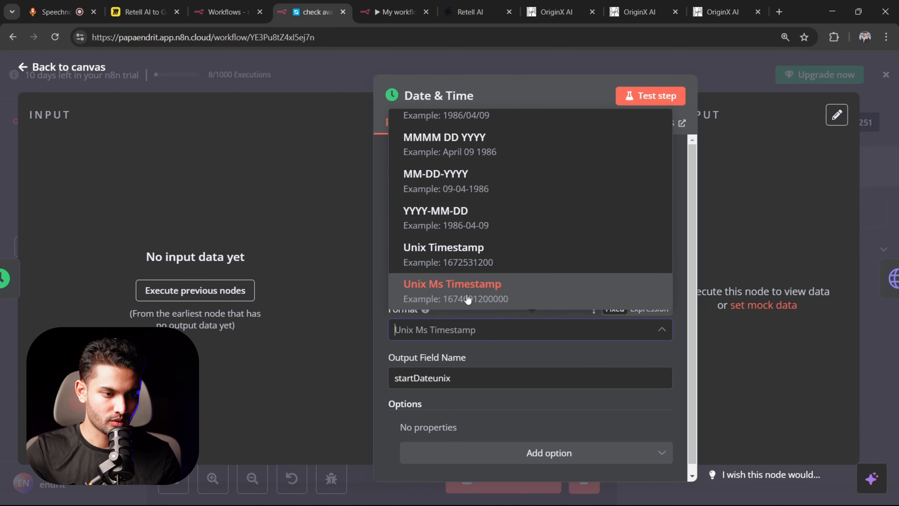
click(483, 379)
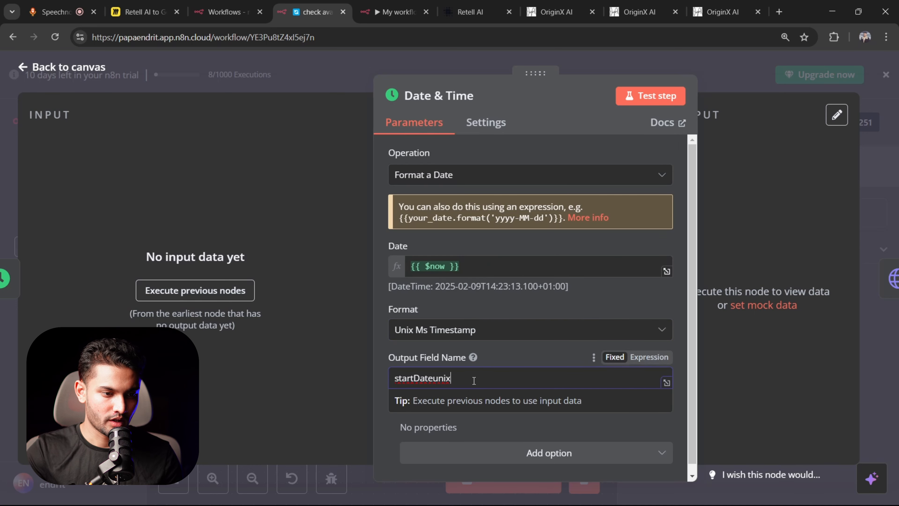
click(79, 71)
- Search for "htt" among the nodes that can follow Date & Time, and open the existing HTTP Request node
drag(452, 355, 246, 349)
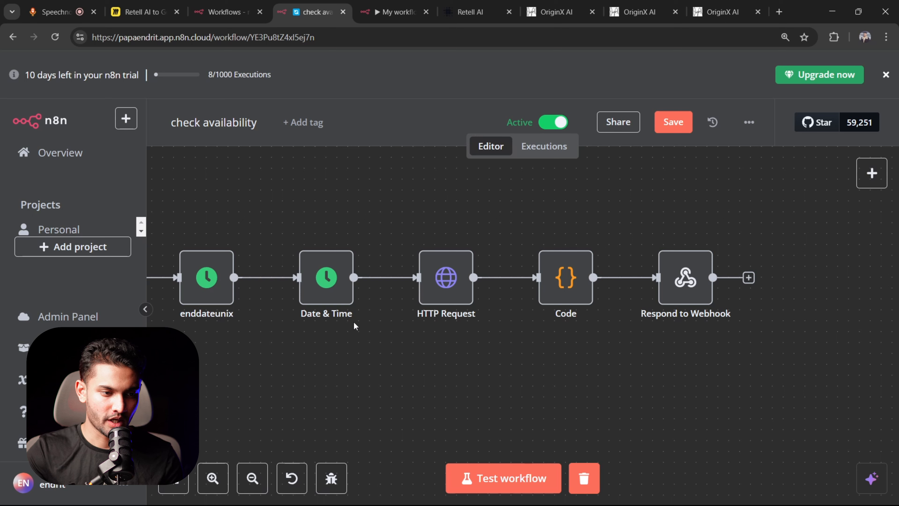
mouse_move(378, 268)
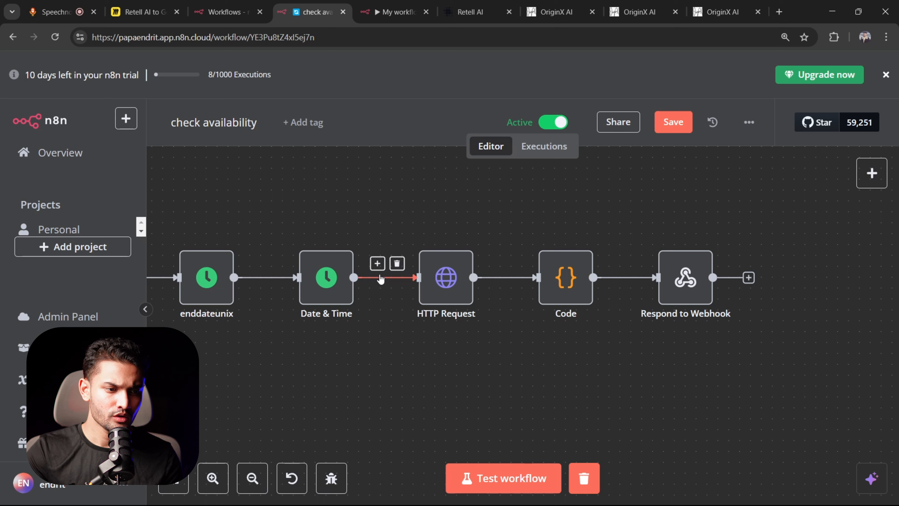
click(377, 264)
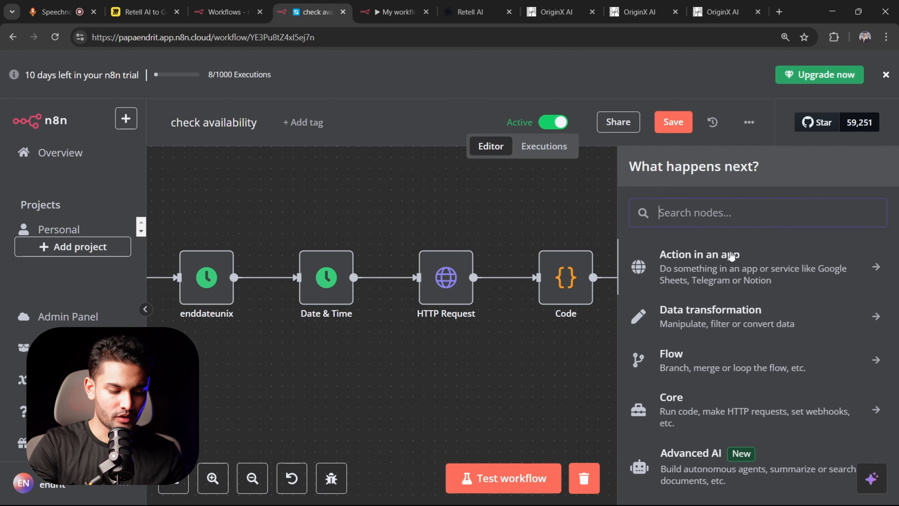
text(htt)
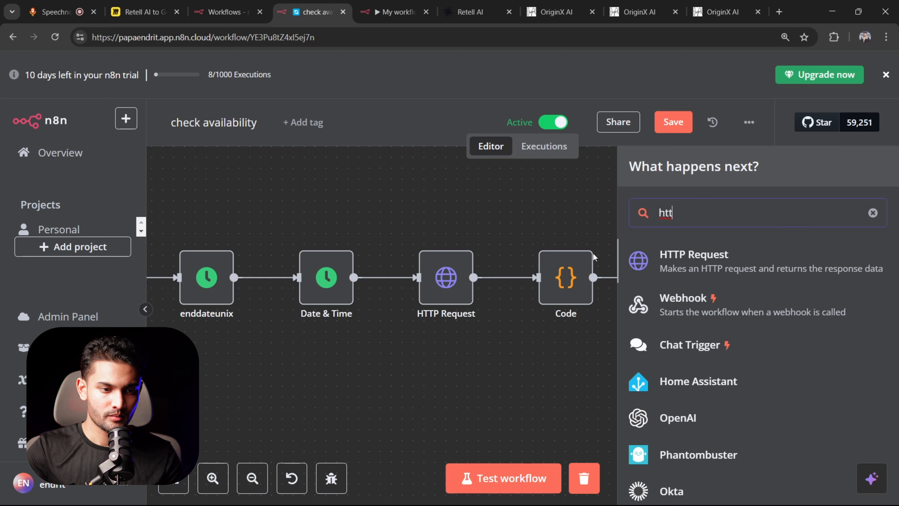
double_click(462, 284)
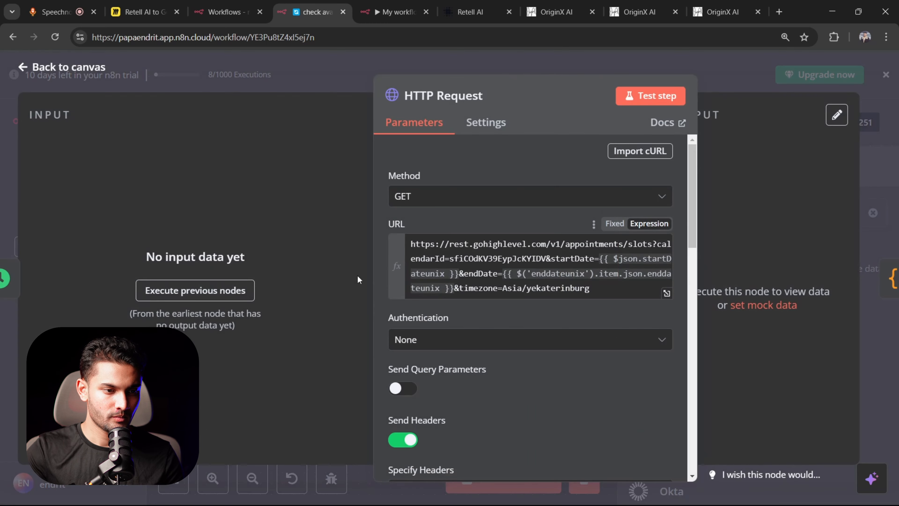
- Choose GET as the HTTP Request method, and examine the calendarId part of the URL in the expanded expression editor
click(449, 195)
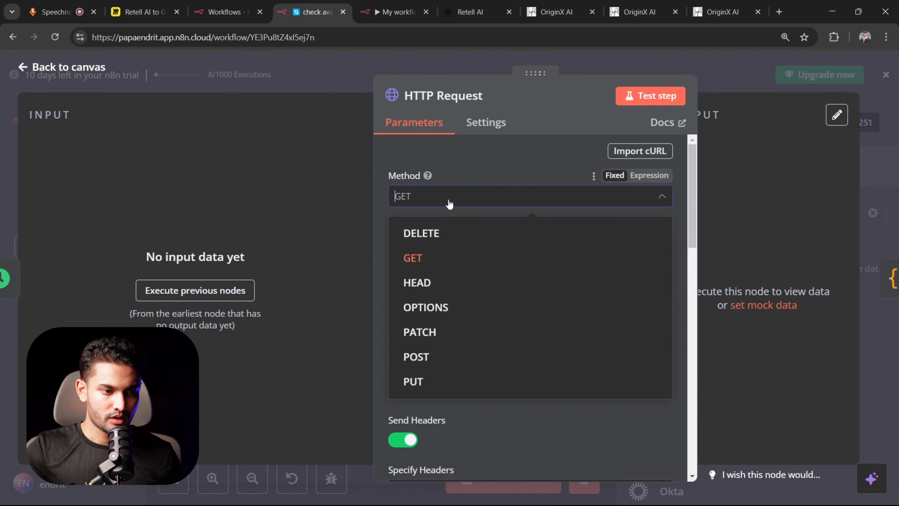
click(426, 257)
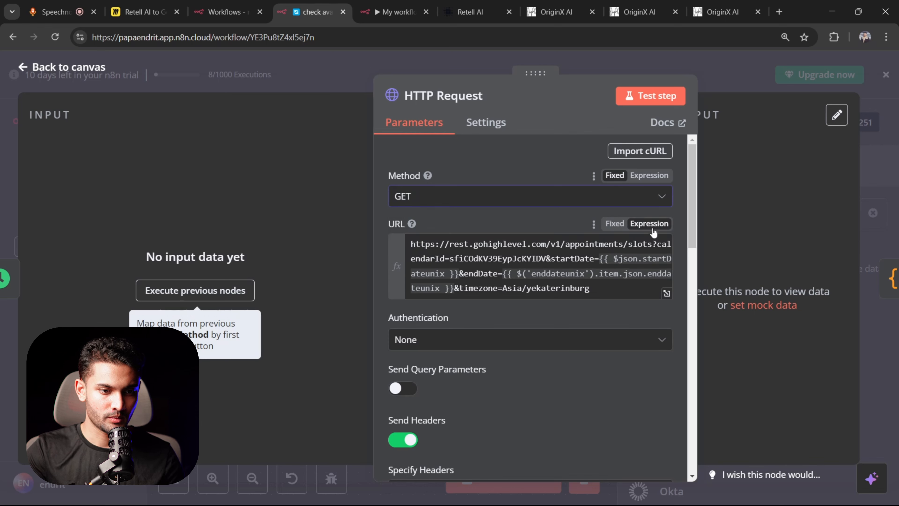
click(667, 293)
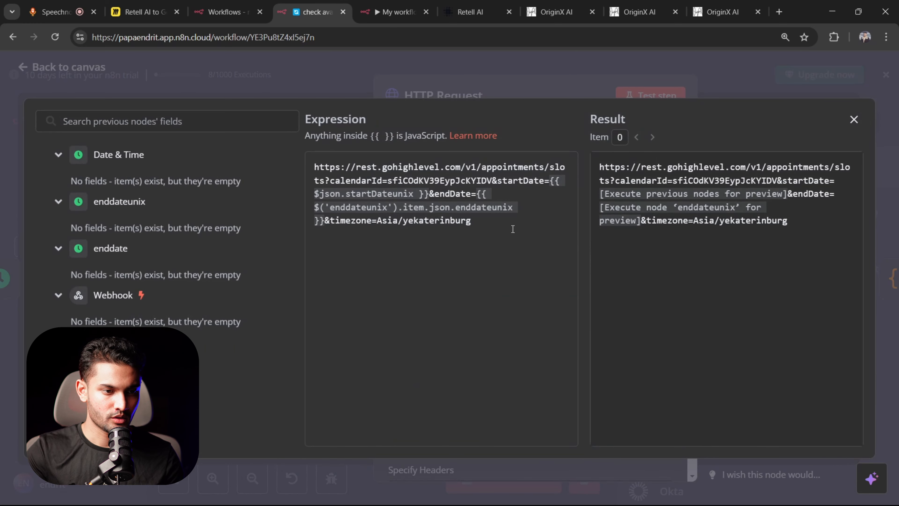
drag(513, 229, 353, 183)
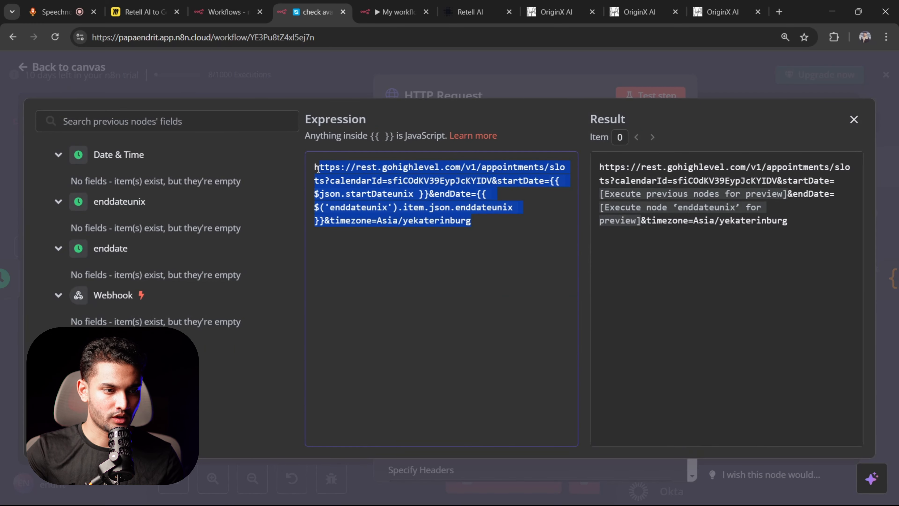
click(379, 200)
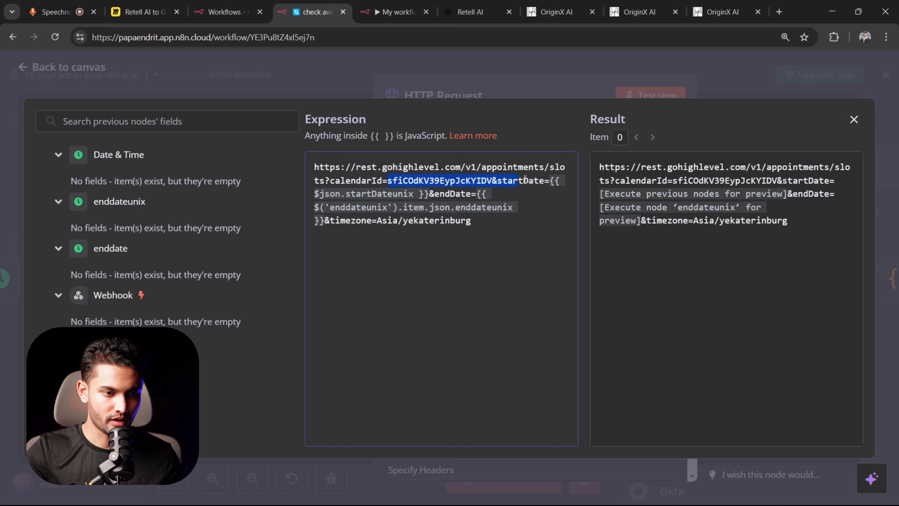
drag(539, 180, 497, 181)
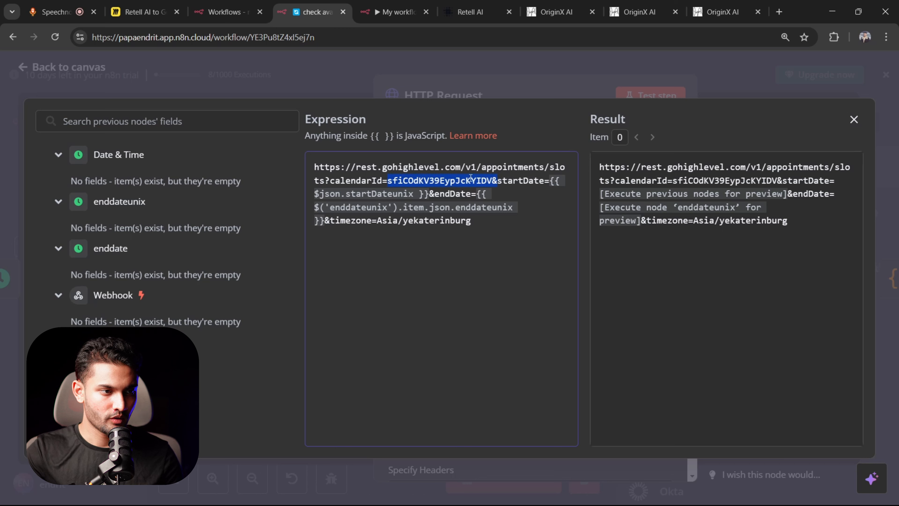
- Switch to GoHighLevel, open the calendar settings, and copy the ID of the Round Robin calendar
click(540, 5)
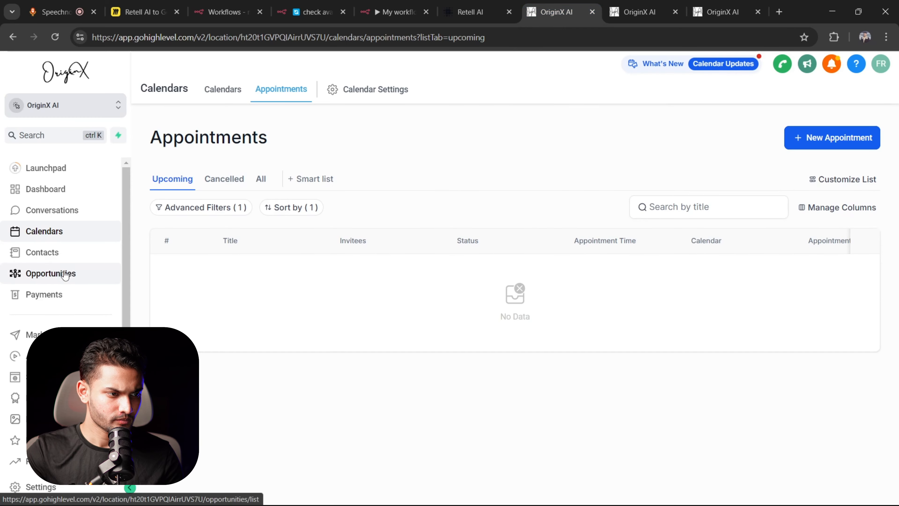
click(61, 234)
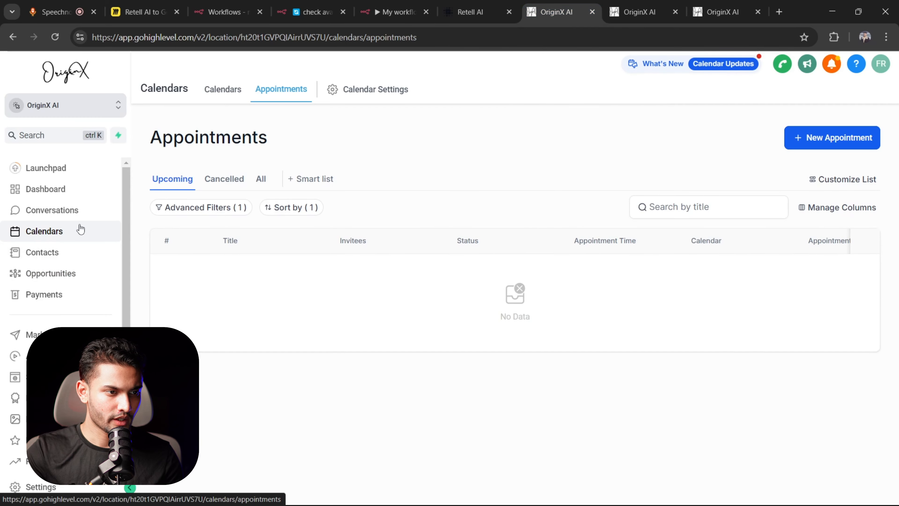
click(365, 102)
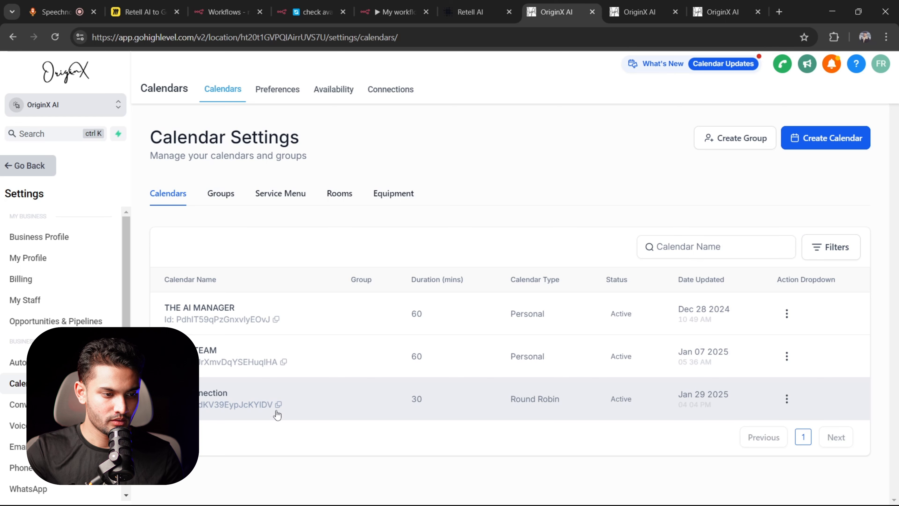
click(279, 404)
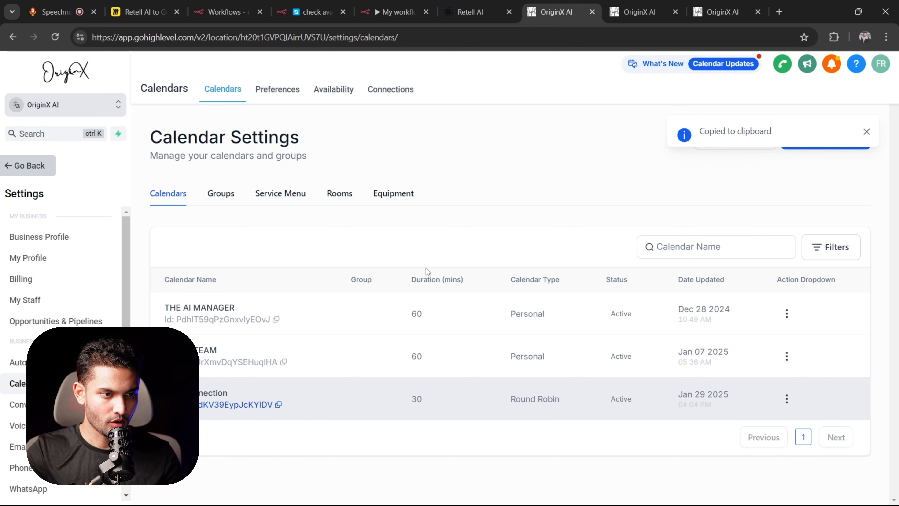
- Return to the n8n check availability workflow, highlight the calendarId value in the URL expression, and close the expression editor
click(335, 5)
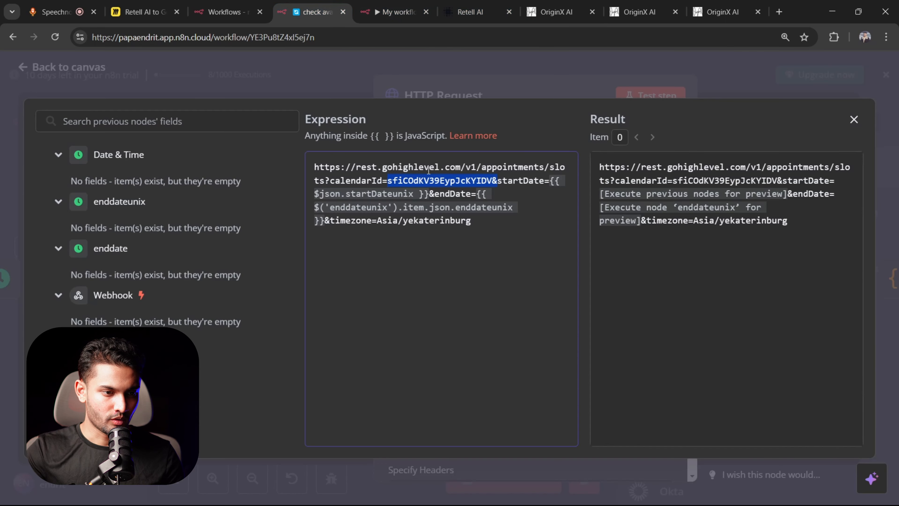
click(492, 181)
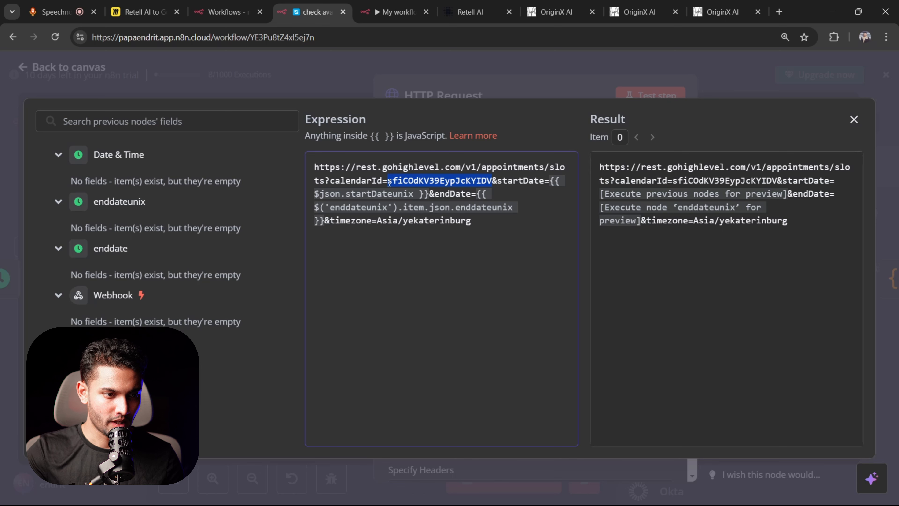
key(Escape)
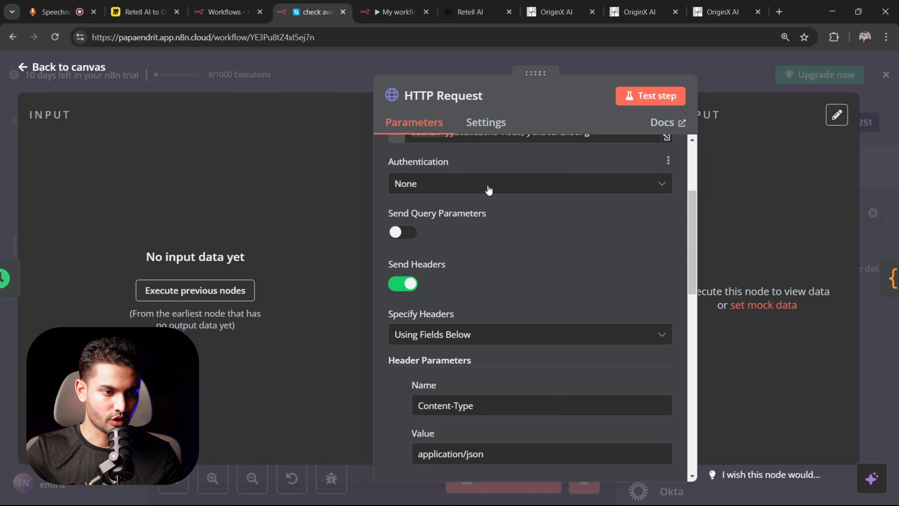
- Examine the HTTP Request node's Send Headers setting and the options for specifying headers
scroll(431, 191, down, 4)
scroll(431, 192, up, 4)
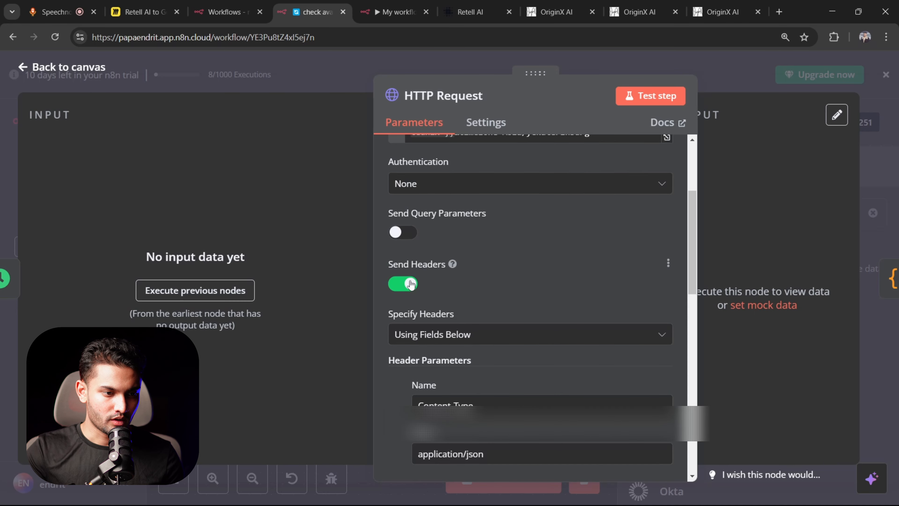
scroll(489, 255, down, 4)
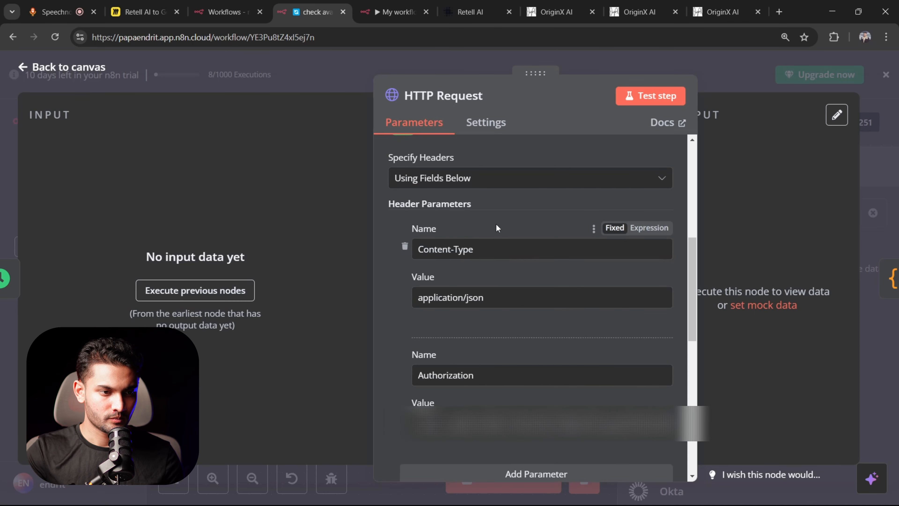
click(512, 179)
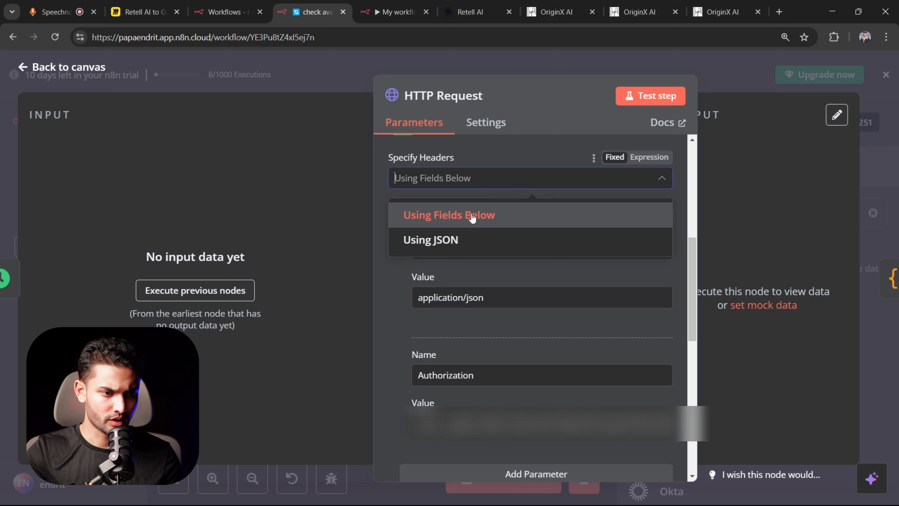
click(500, 158)
- Examine the name and value of the Content-Type header parameter
click(477, 246)
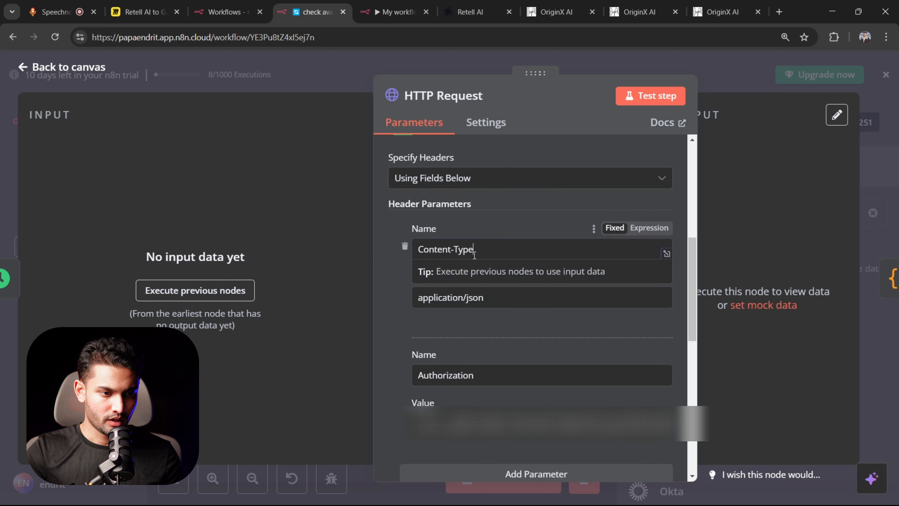
triple_click(475, 248)
click(456, 250)
click(497, 233)
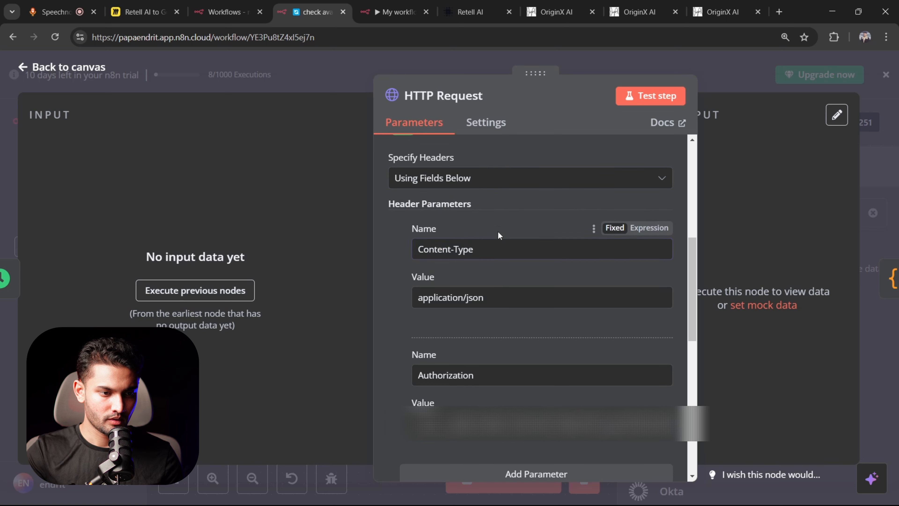
drag(496, 299, 396, 308)
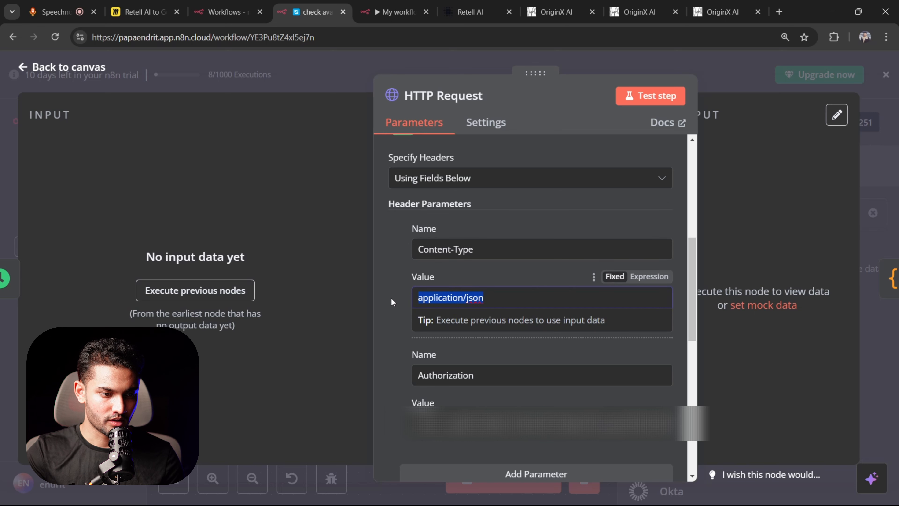
- Examine the name and value of the Authorization header parameter in the HTTP Request node
scroll(391, 297, down, 4)
scroll(391, 297, up, 4)
scroll(391, 297, down, 4)
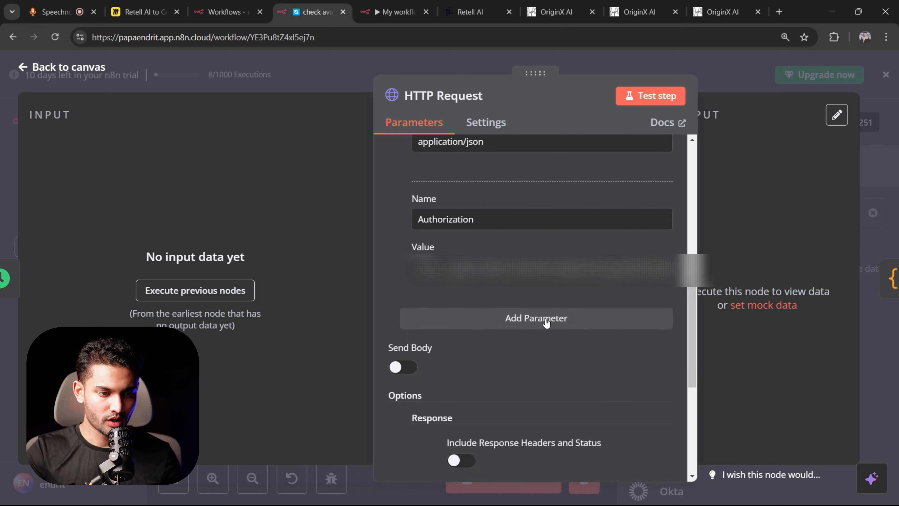
click(507, 217)
drag(507, 217, 420, 218)
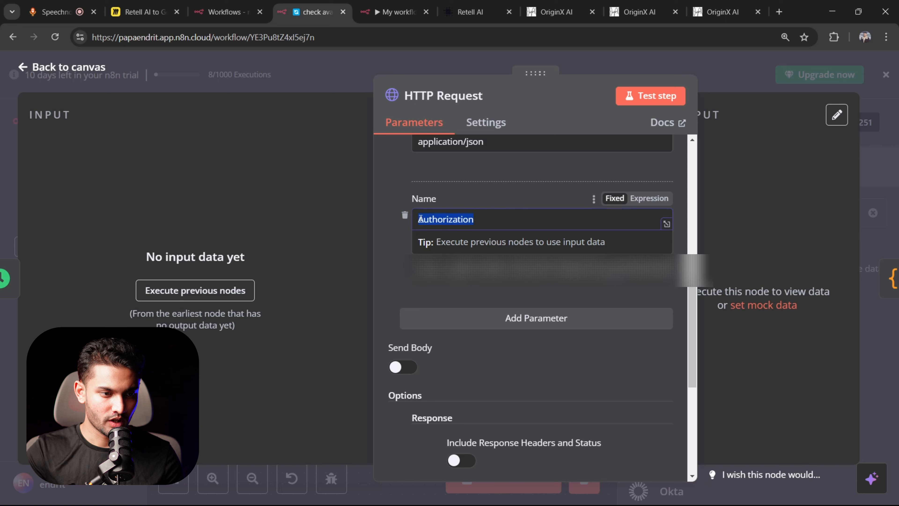
click(478, 219)
click(486, 191)
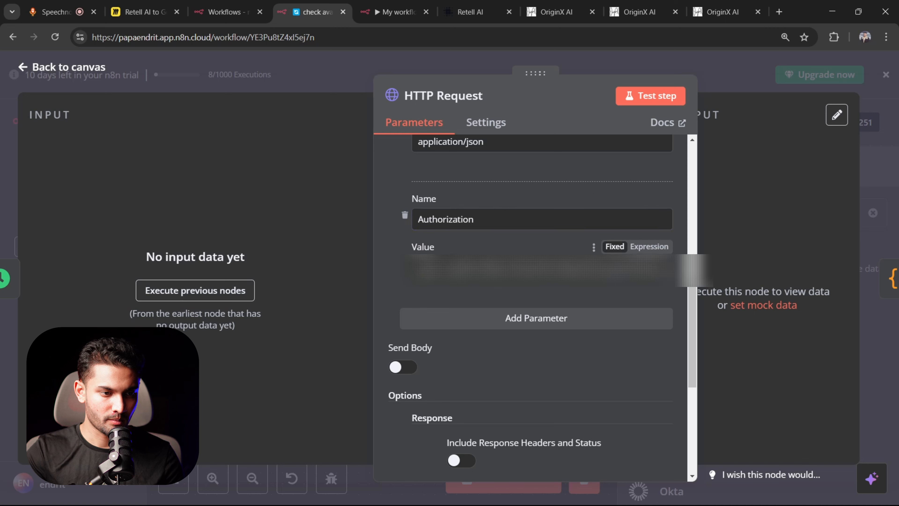
click(495, 268)
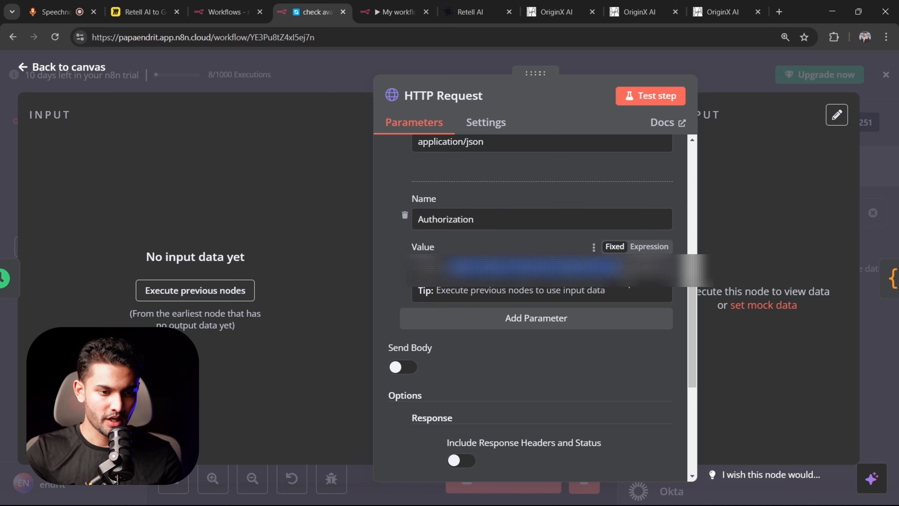
drag(628, 282, 685, 277)
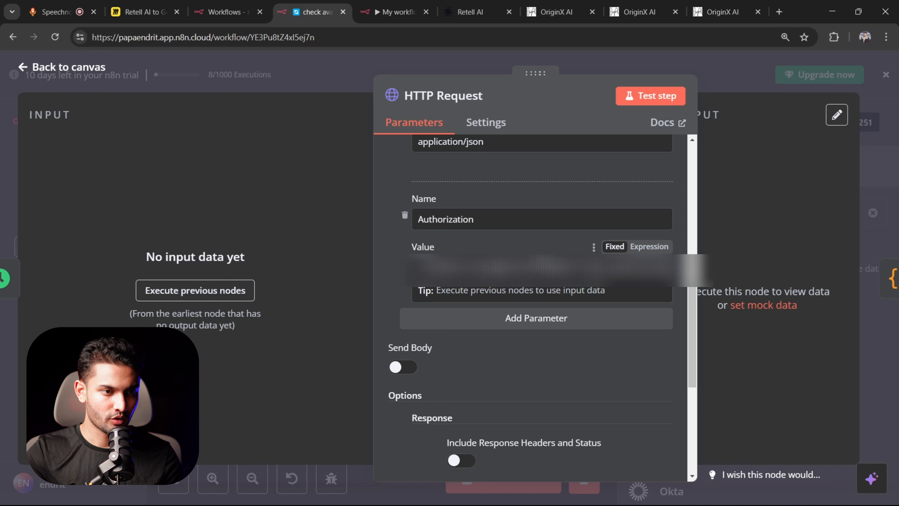
- Switch to GoHighLevel and open the Business Profile settings to locate the API key
click(568, 10)
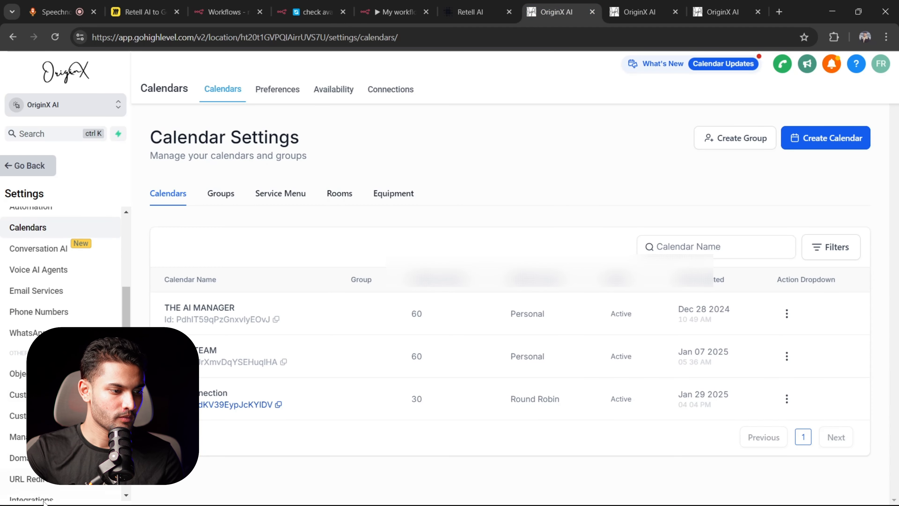
scroll(43, 499, down, 3)
scroll(42, 500, up, 3)
scroll(43, 500, down, 3)
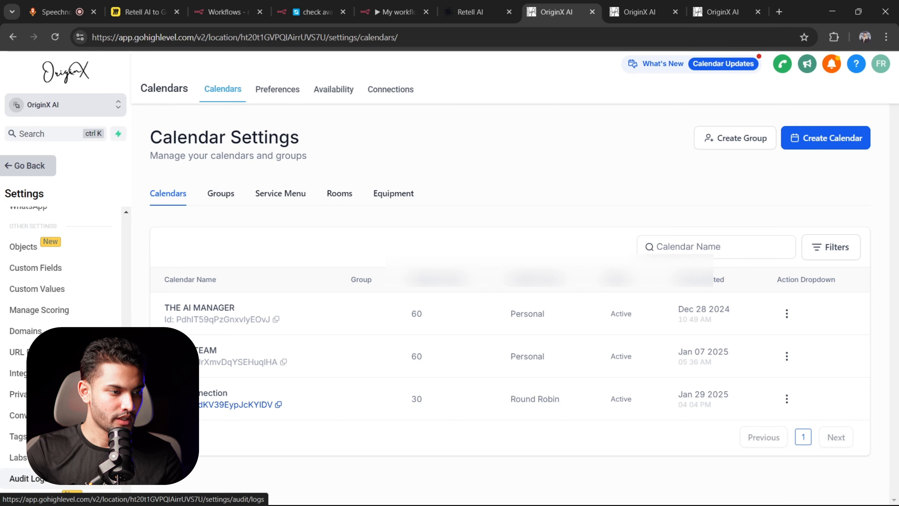
scroll(43, 479, up, 5)
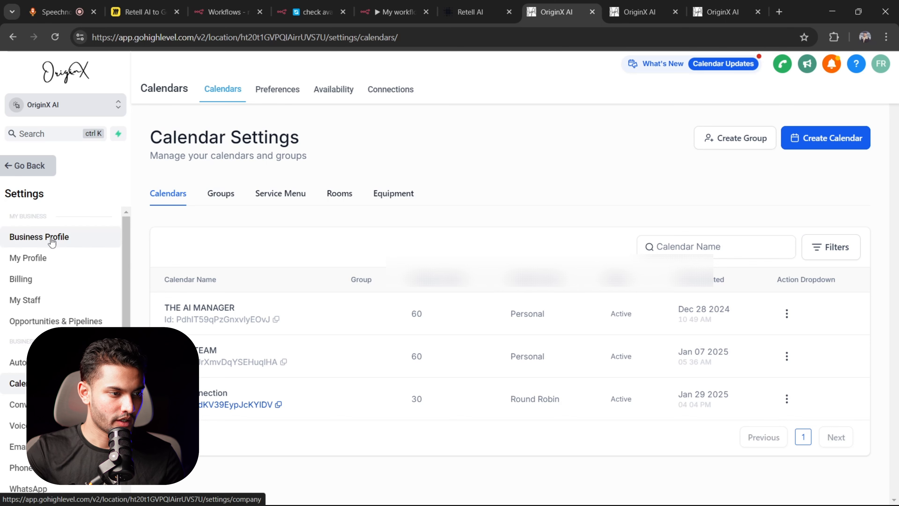
click(46, 238)
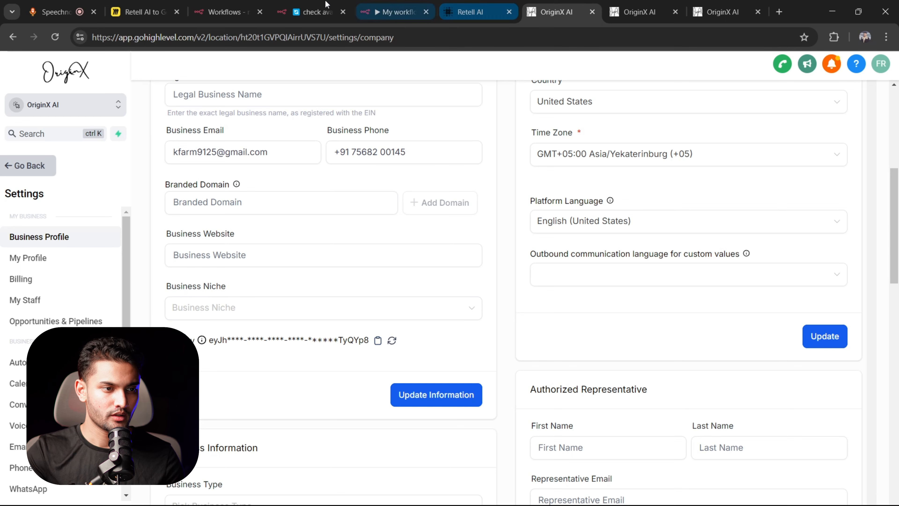
- Return to the n8n check availability workflow and close the HTTP Request node
click(303, 4)
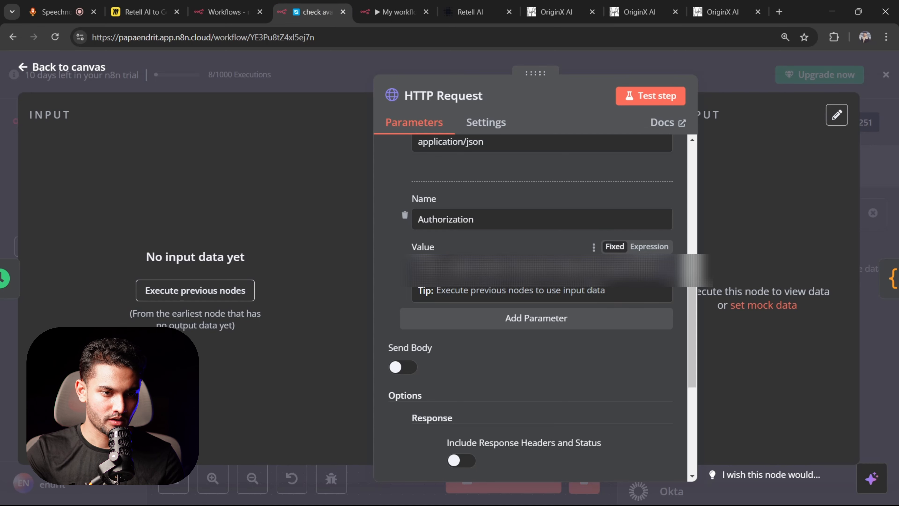
scroll(597, 222, up, 6)
click(102, 69)
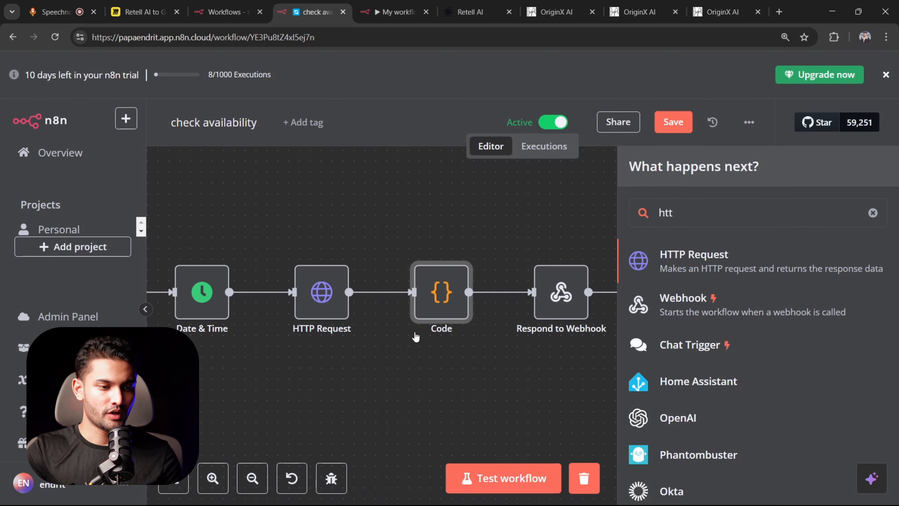
- Search the list of nodes for "code" to find the Code node
mouse_move(370, 279)
double_click(685, 213)
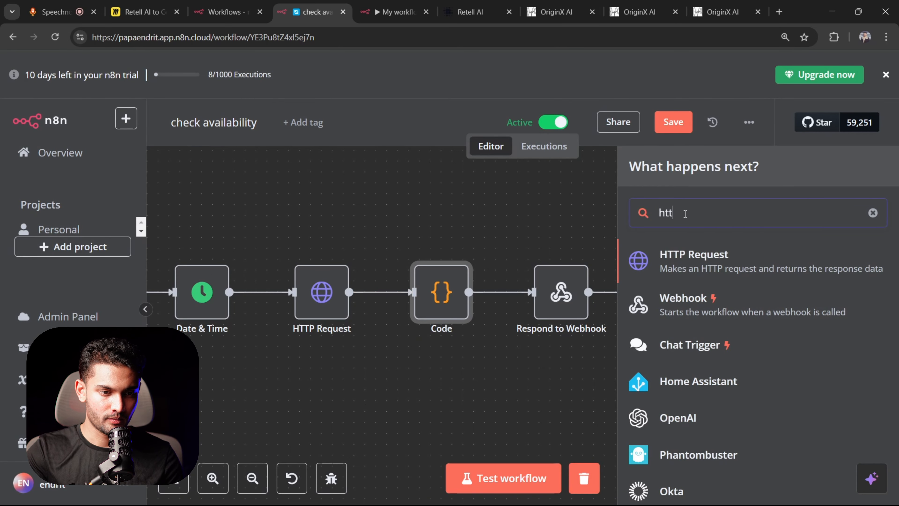
text(c)
key(BackSpace)
text(code)
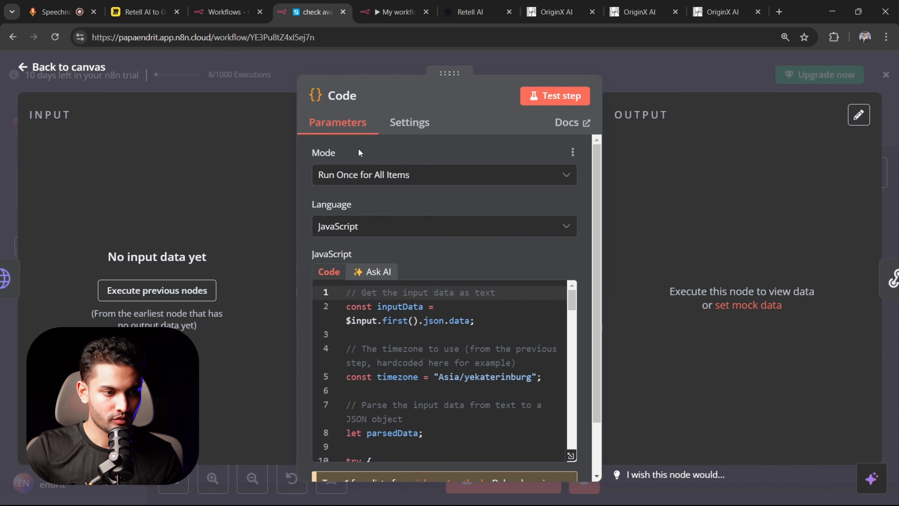
- Examine the available mode and language options of the Code node
click(393, 177)
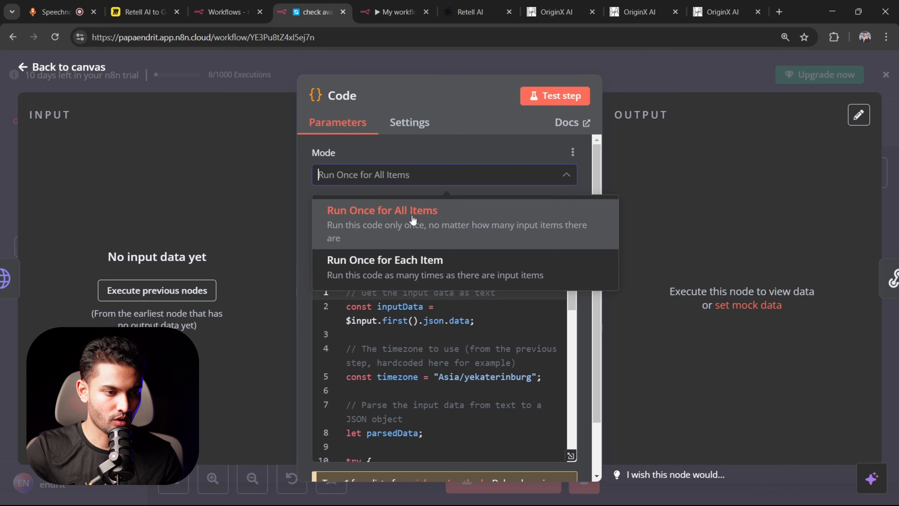
click(474, 150)
click(425, 226)
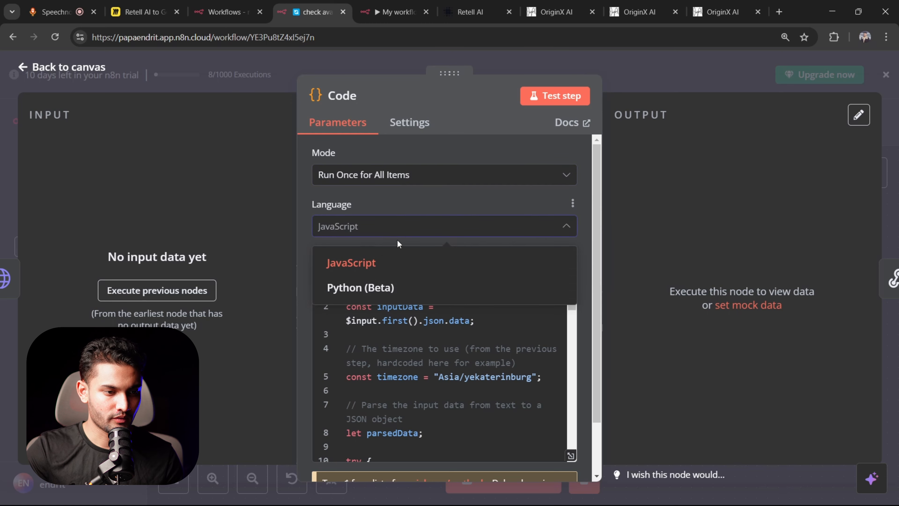
click(426, 205)
- Expand the Code node's JavaScript in the large editor, review the script, and return to the canvas
click(571, 456)
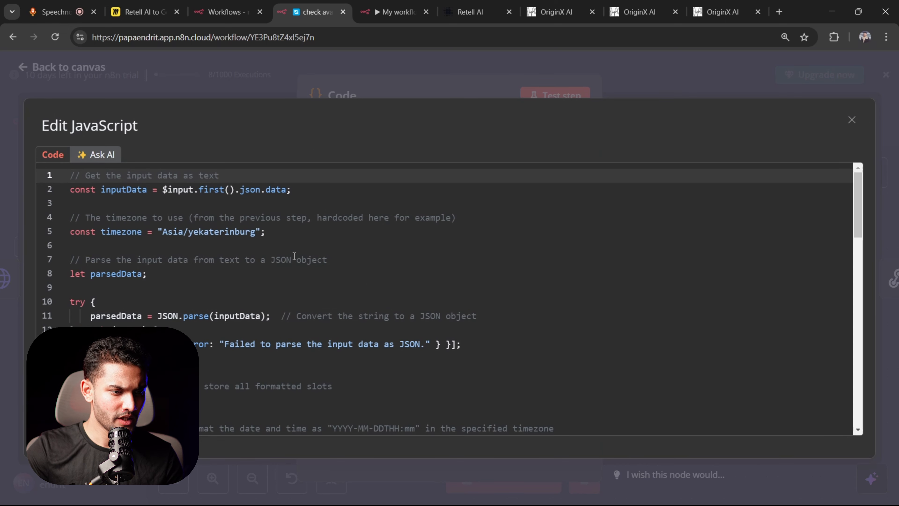
scroll(319, 260, down, 4)
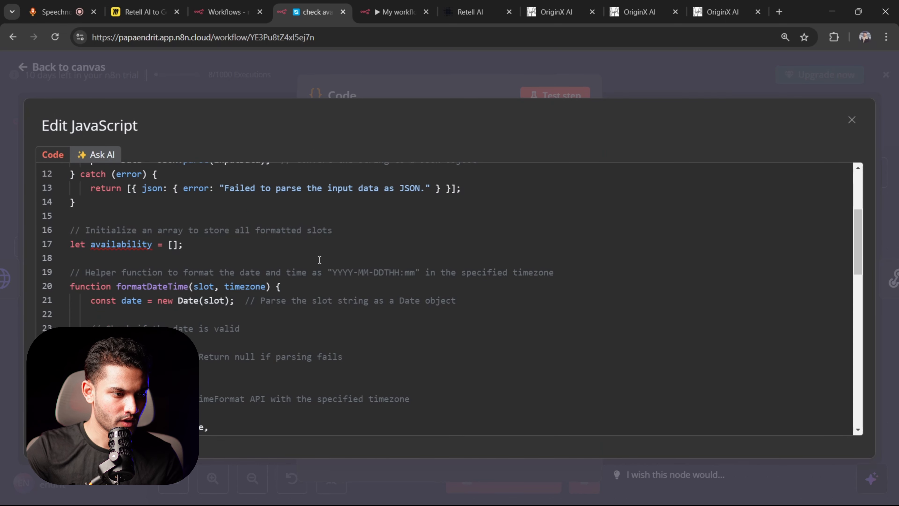
scroll(319, 260, down, 4)
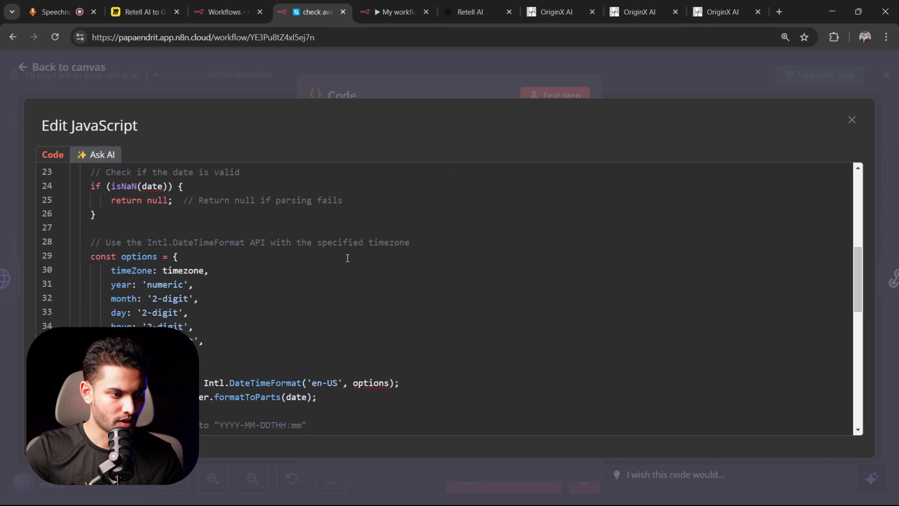
key(Escape)
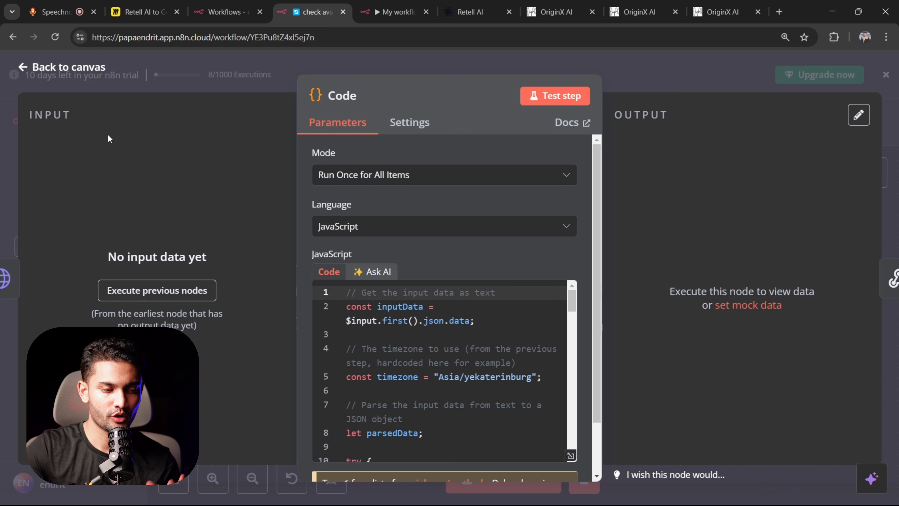
click(101, 70)
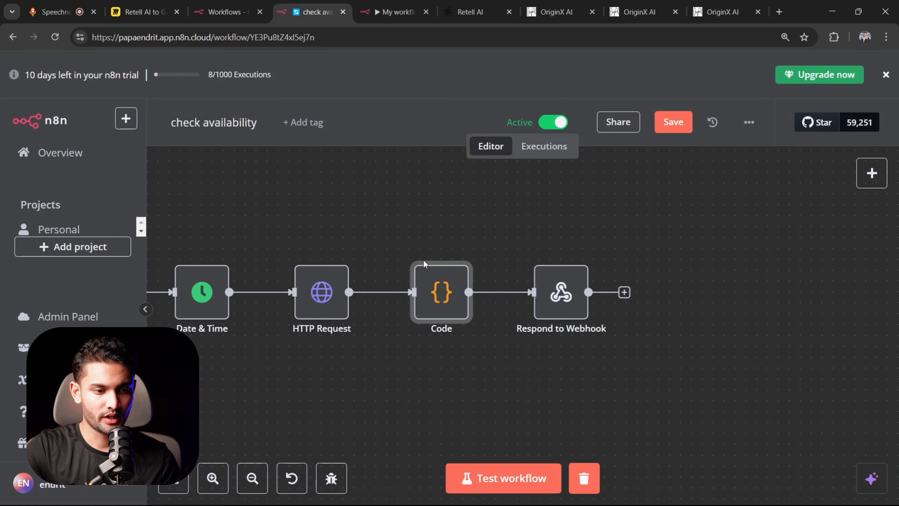
- Select the Respond to Webhook node at the end of the check availability workflow
scroll(474, 368, up, 3)
right_click(488, 365)
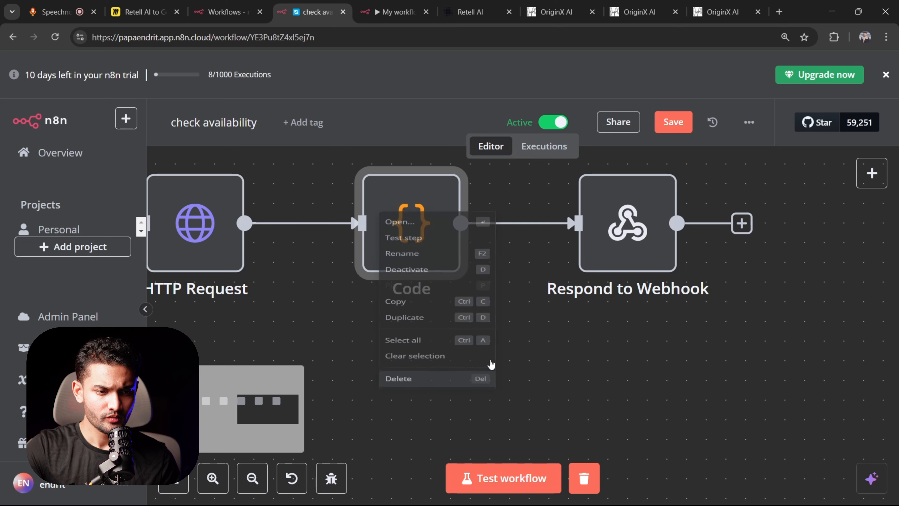
drag(542, 315, 427, 364)
click(519, 295)
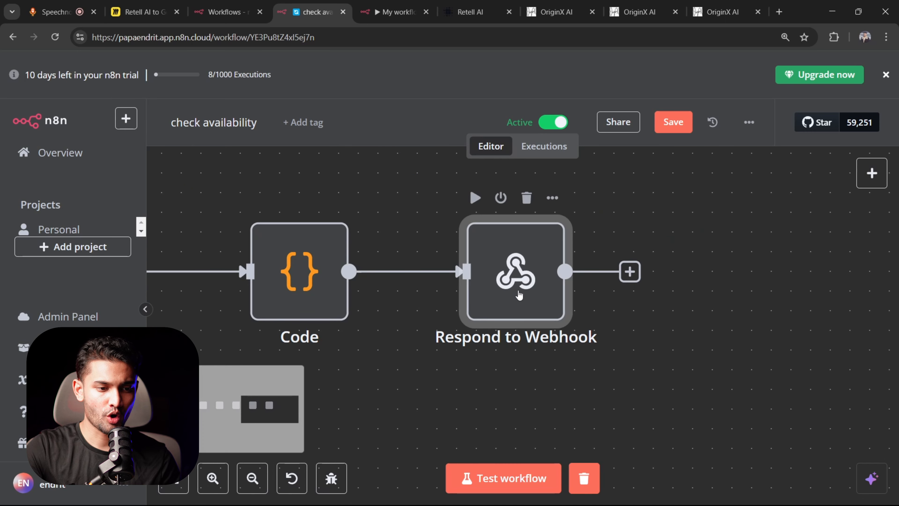
scroll(524, 288, down, 2)
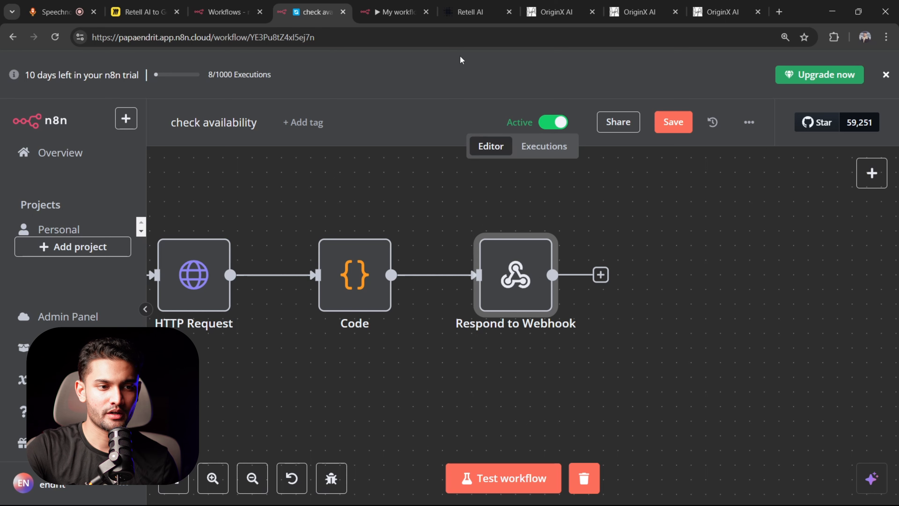
- Switch to Retell AI to view the ghl calendar booking integration test agent, and return to the n8n check availability workflow
click(466, 12)
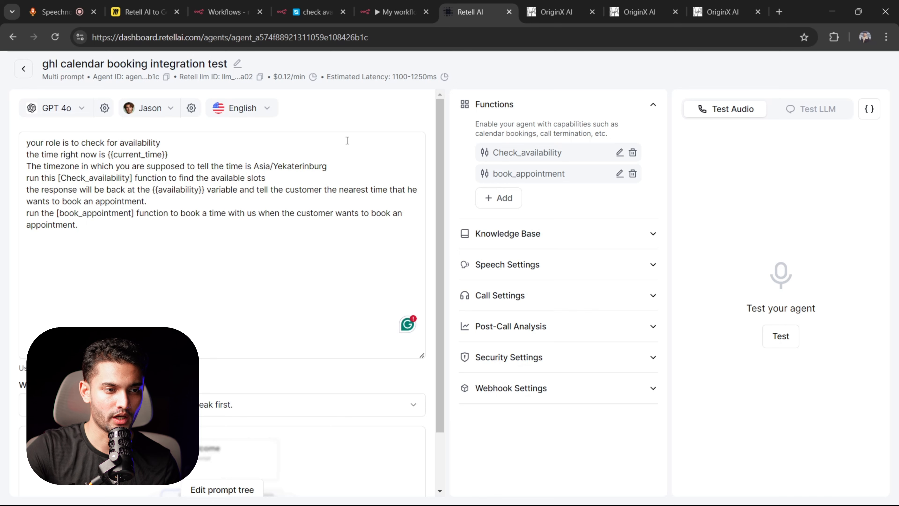
click(313, 12)
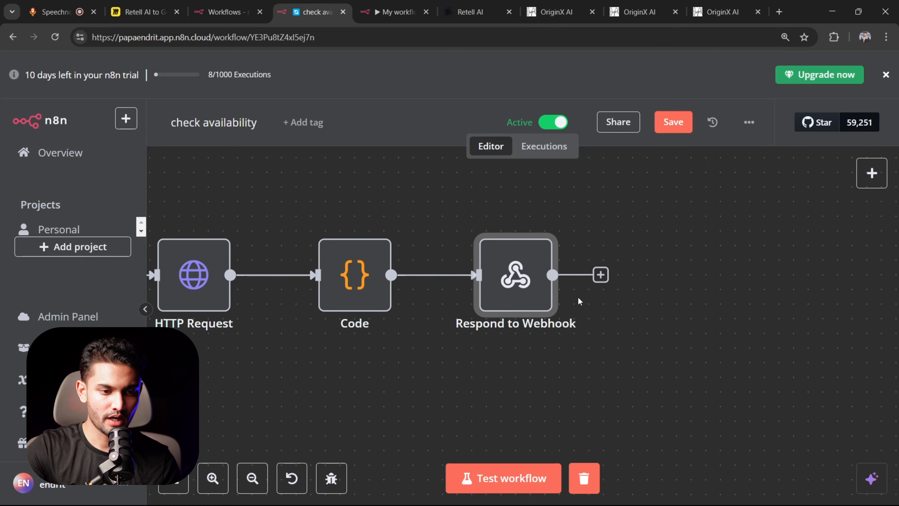
- Search for "webhoo" among the nodes that can follow Respond to Webhook, and close the list without adding one
click(601, 274)
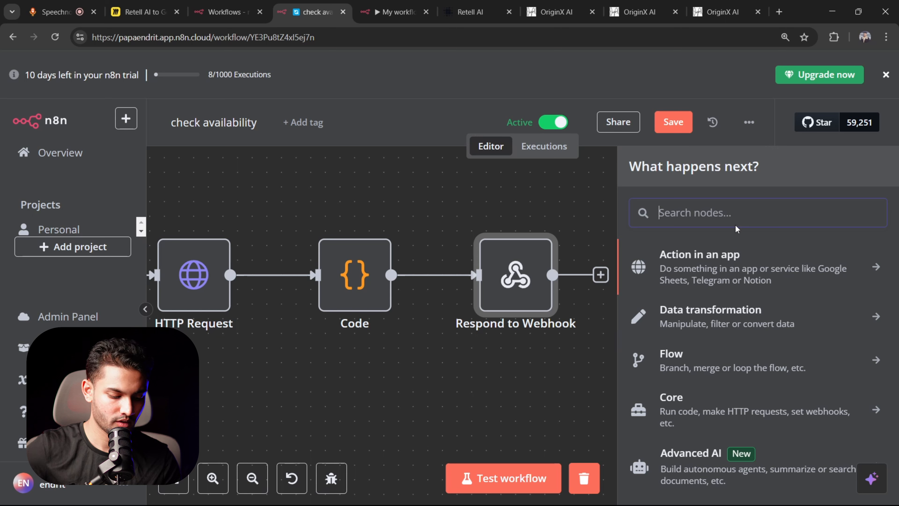
text(web)
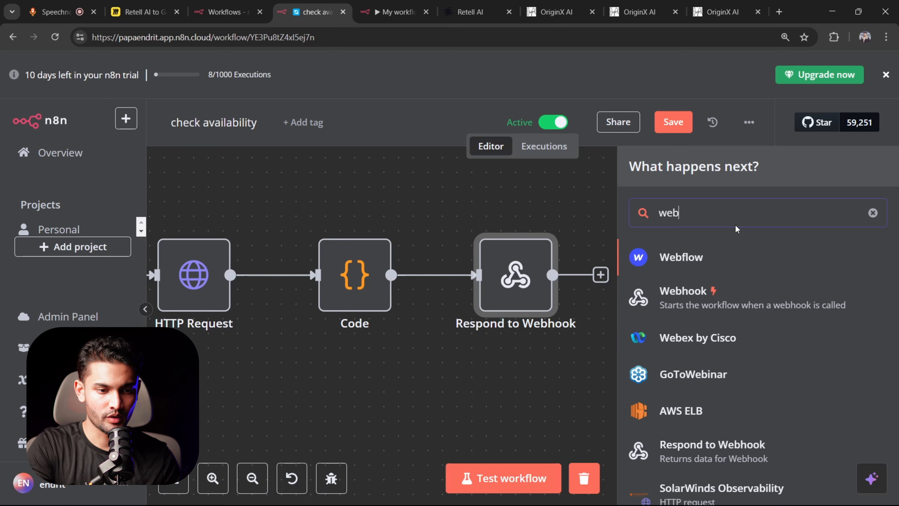
text(hoo)
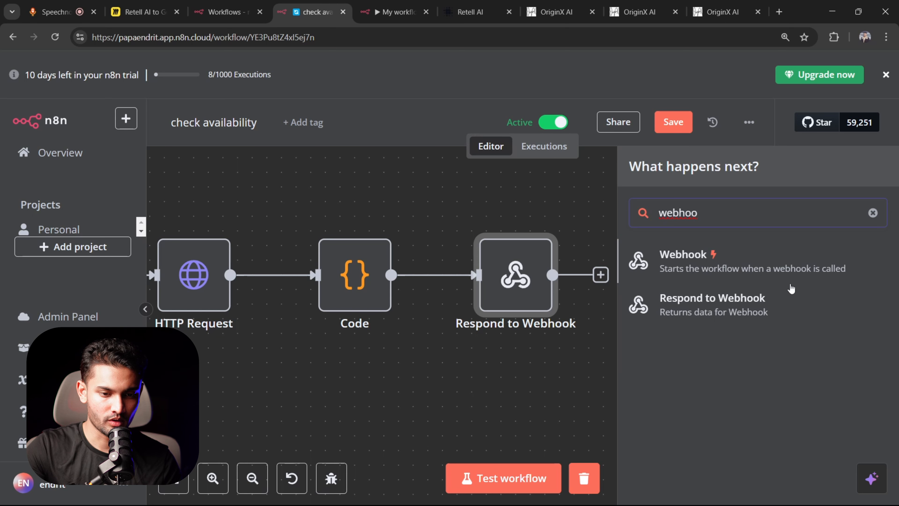
key(Escape)
- Open the Respond to Webhook node and examine its Respond With choices and response options
double_click(516, 280)
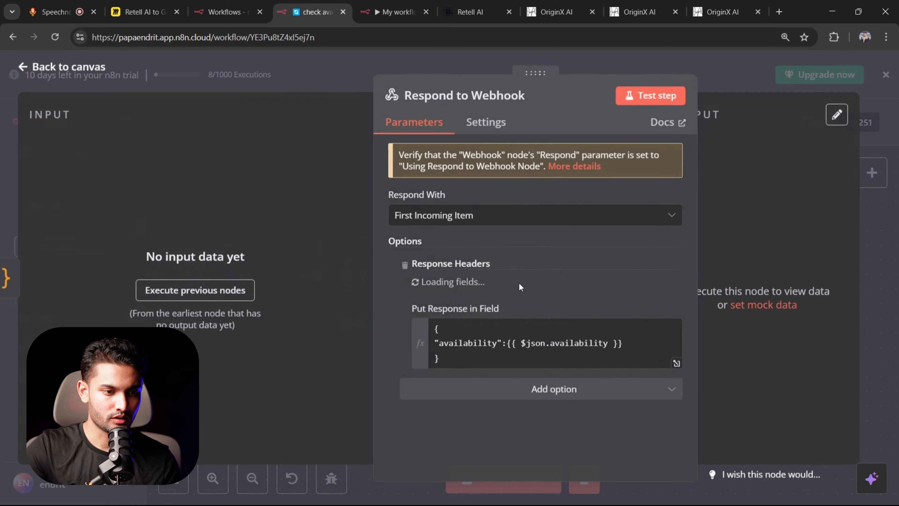
click(567, 217)
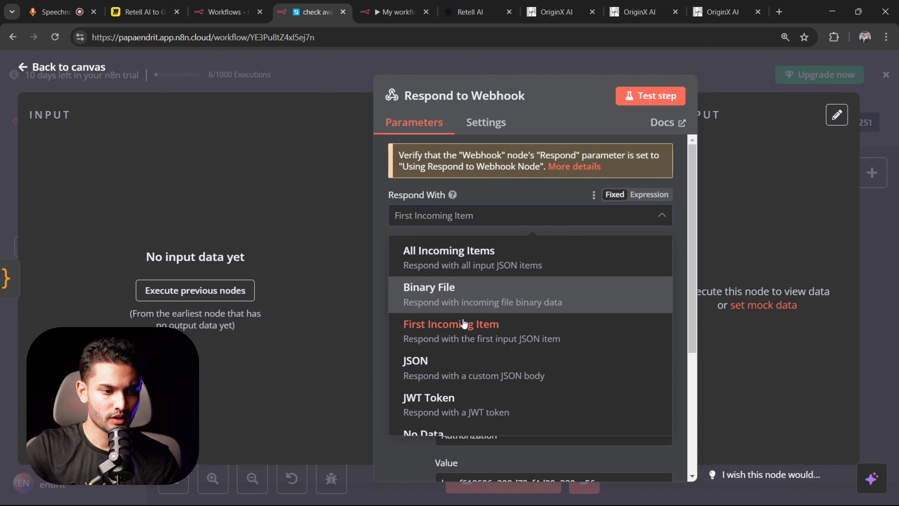
click(543, 194)
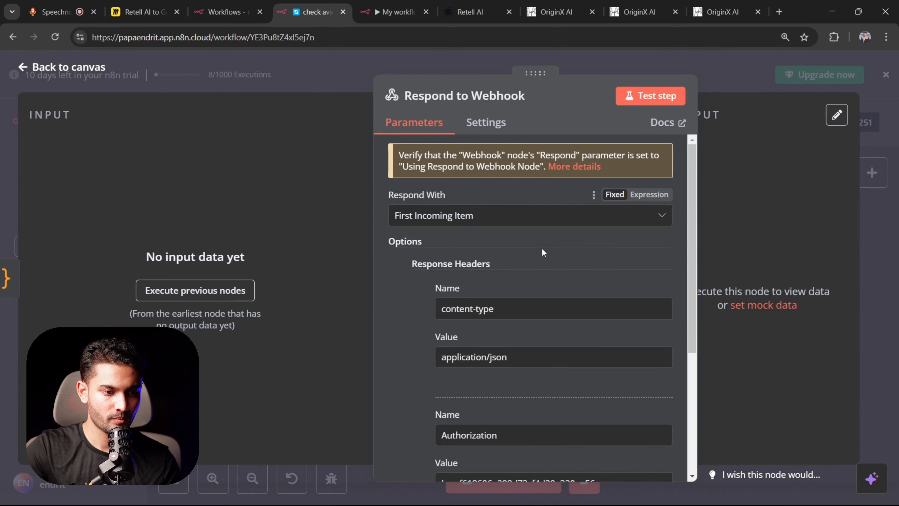
scroll(544, 252, down, 4)
scroll(484, 177, up, 4)
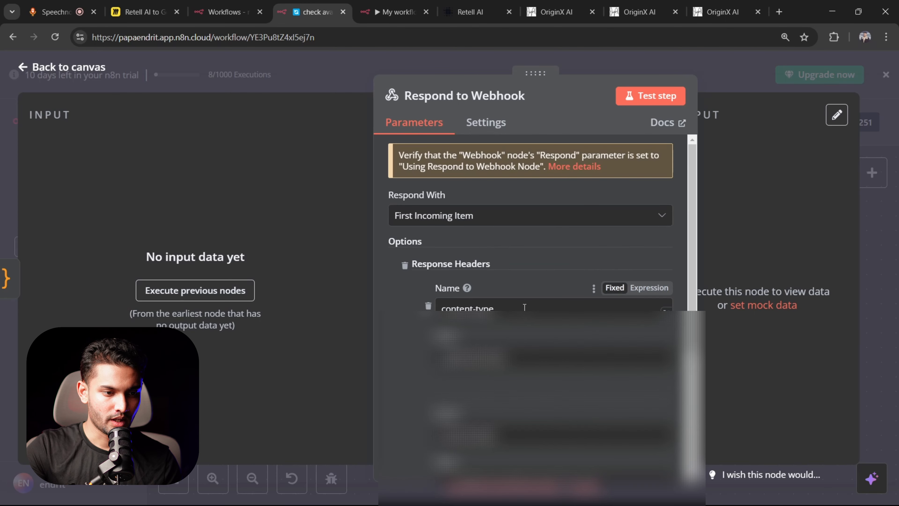
- Examine the content-type and Authorization response headers of the Respond to Webhook node
drag(525, 307, 440, 308)
drag(519, 353, 441, 362)
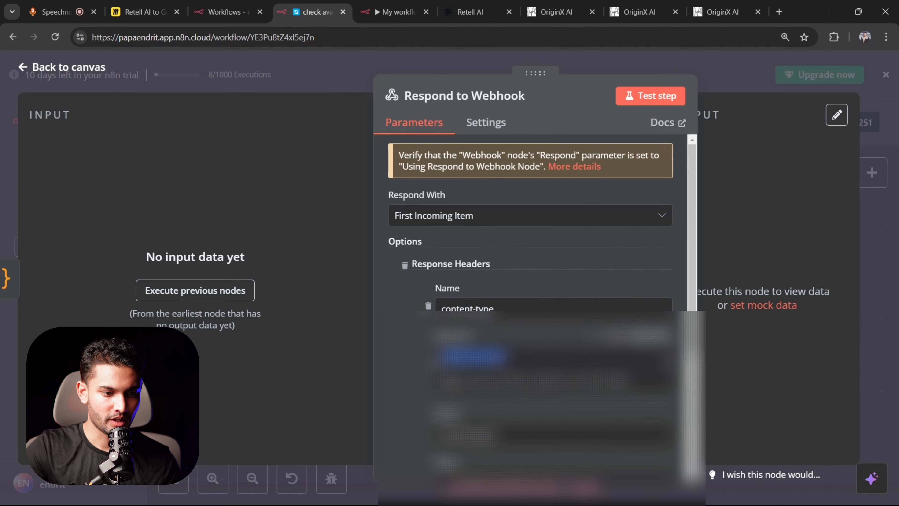
click(418, 361)
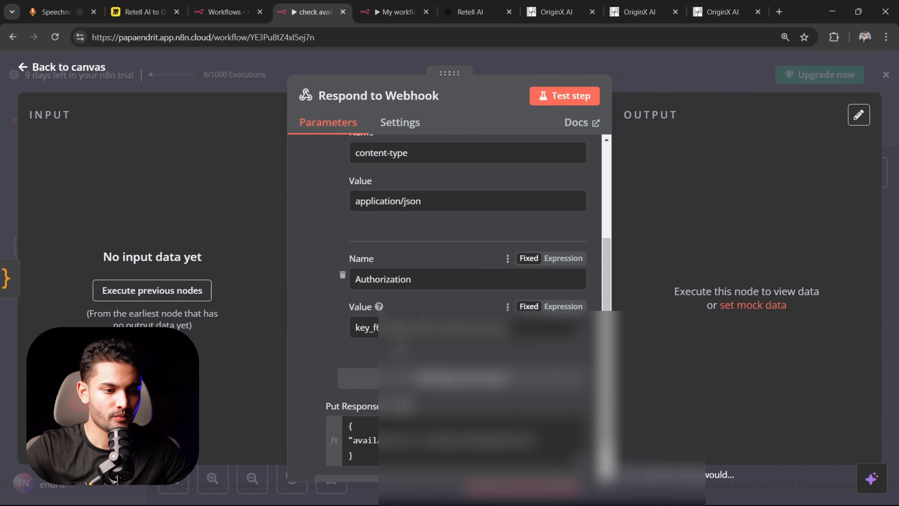
drag(456, 283, 348, 280)
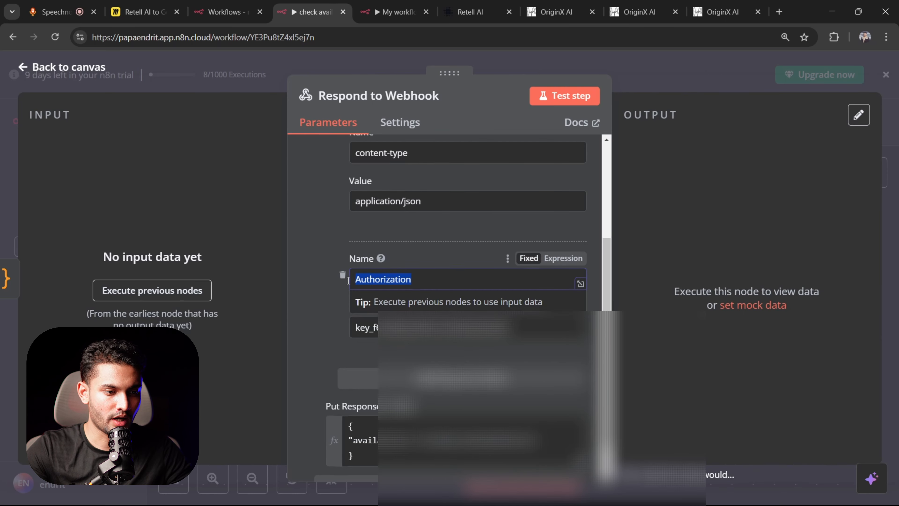
key(Tab)
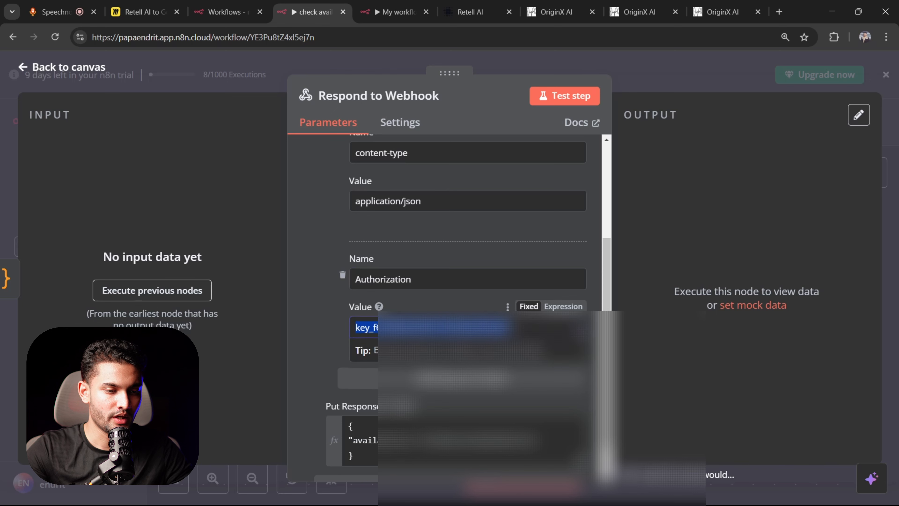
- Switch to Retell AI, open the API Keys page to locate the secret key, and return to the n8n check availability workflow
click(499, 5)
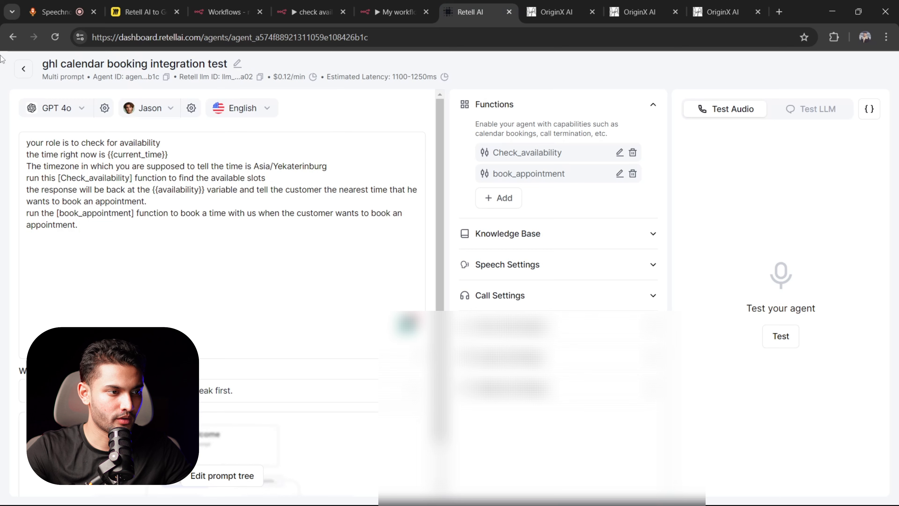
click(24, 74)
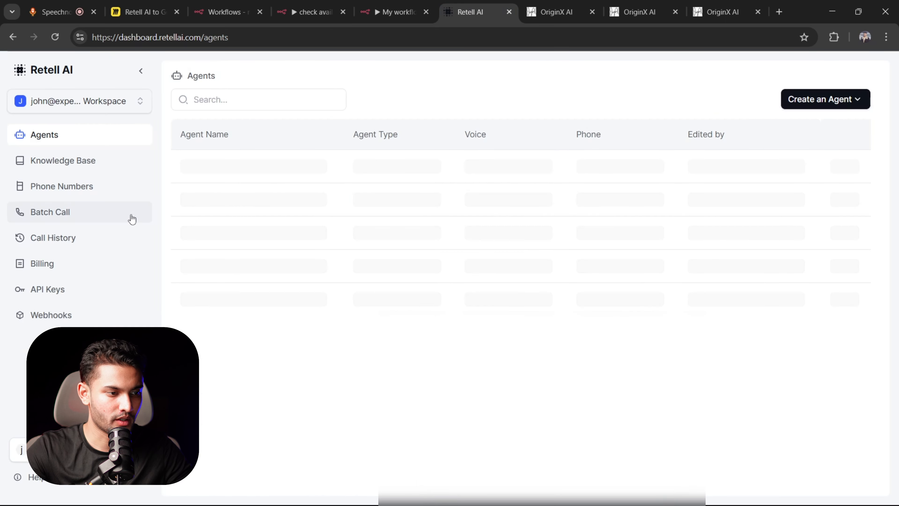
click(80, 293)
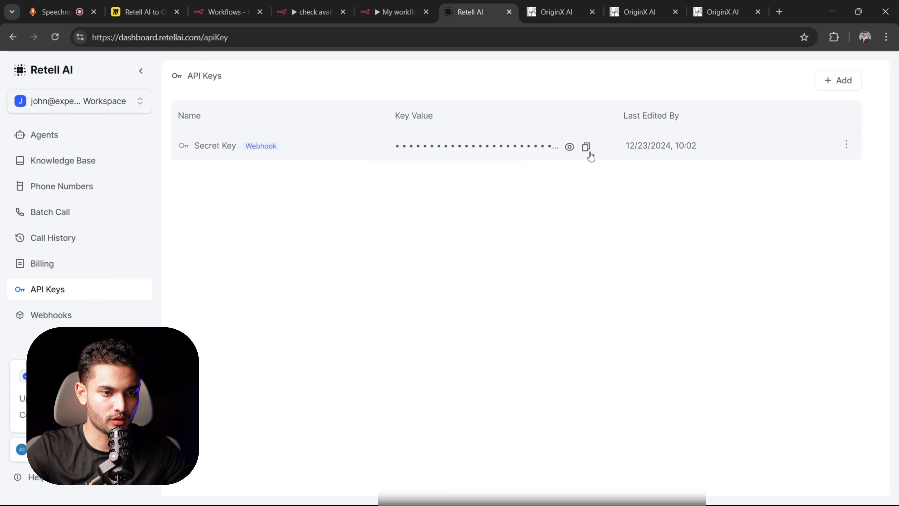
click(396, 7)
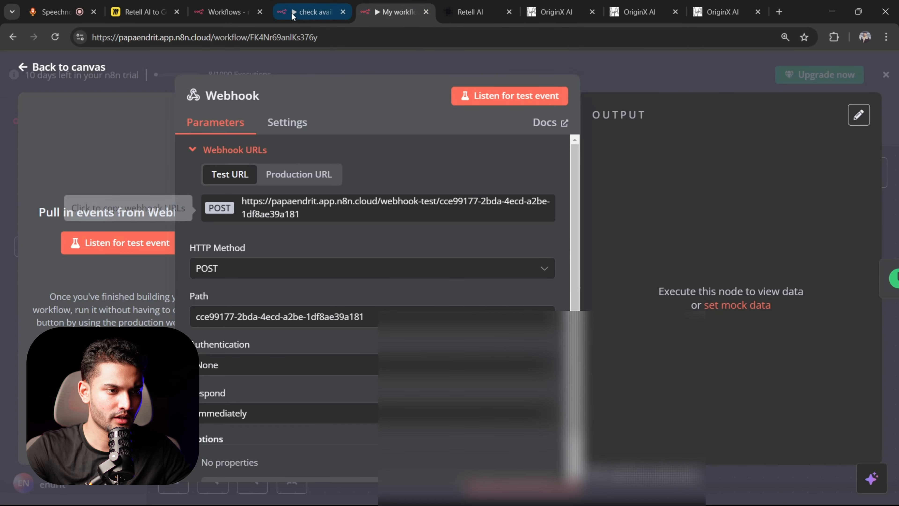
click(293, 14)
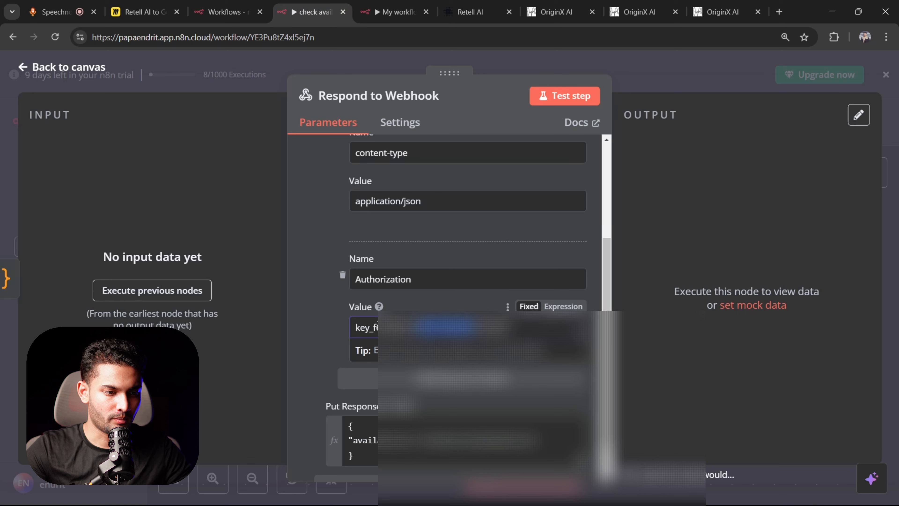
- Examine the Put Response in Field expression of the Respond to Webhook node and return to the canvas
scroll(326, 323, down, 1)
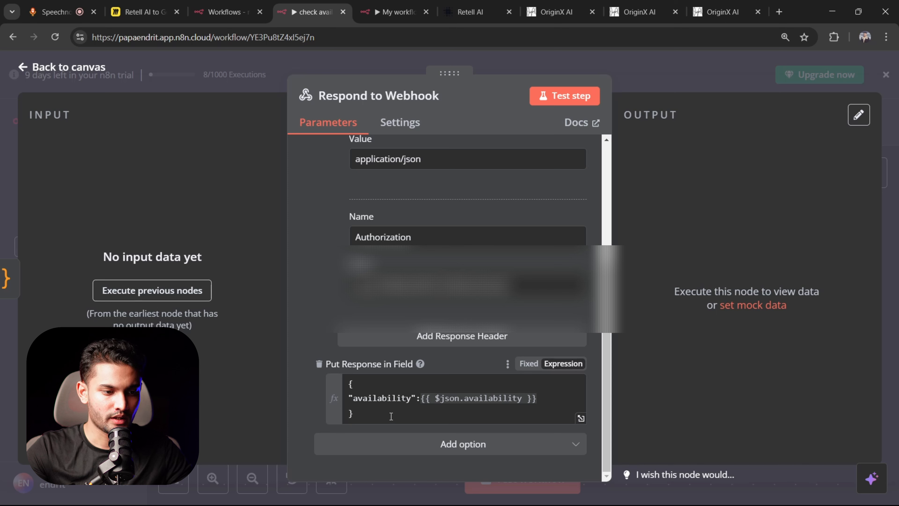
drag(391, 417, 341, 384)
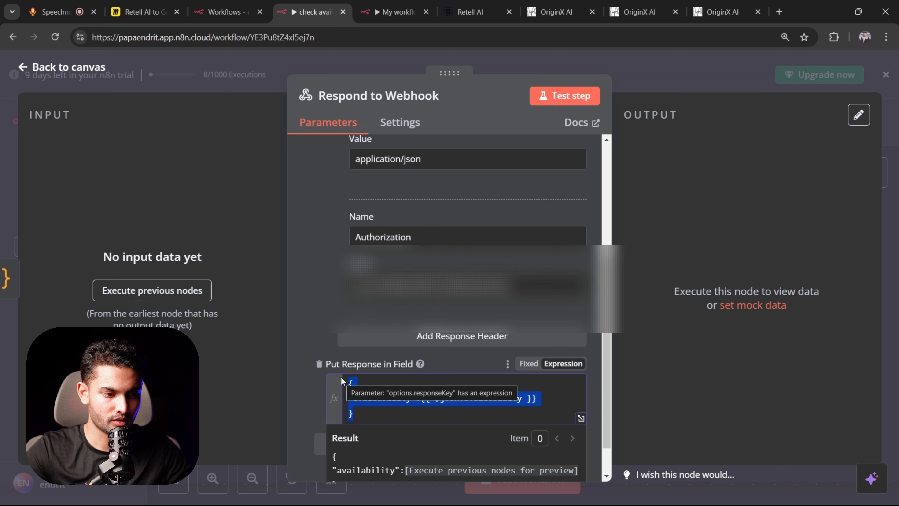
click(405, 55)
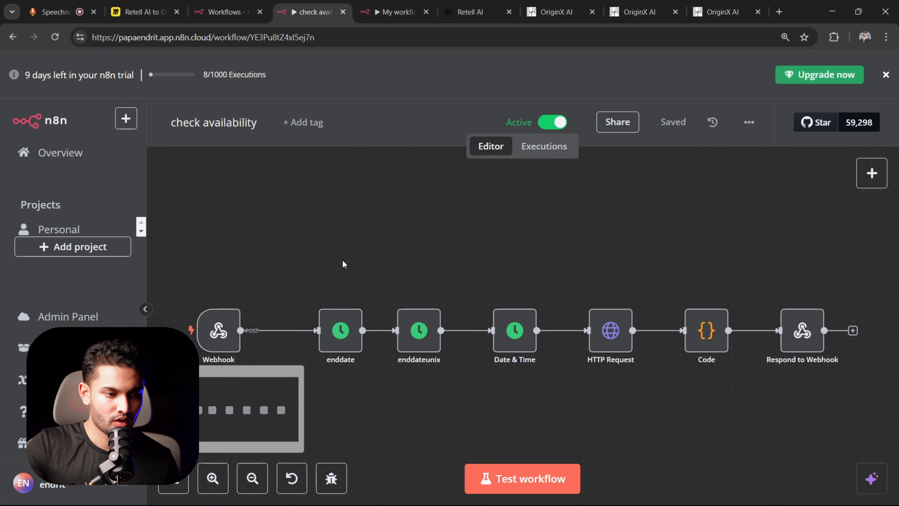
drag(344, 263, 375, 232)
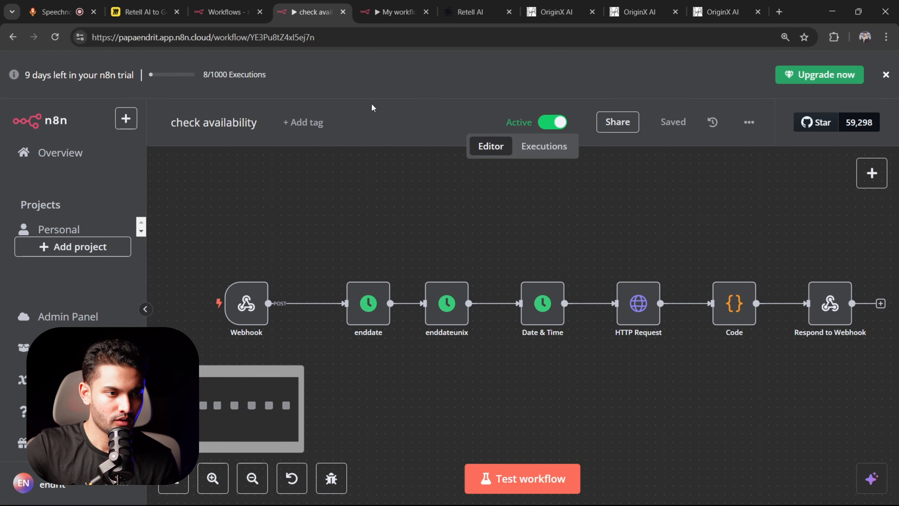
- View My workflow in n8n, highlight the agent's book_appointment function in Retell AI, and return to My workflow
click(395, 11)
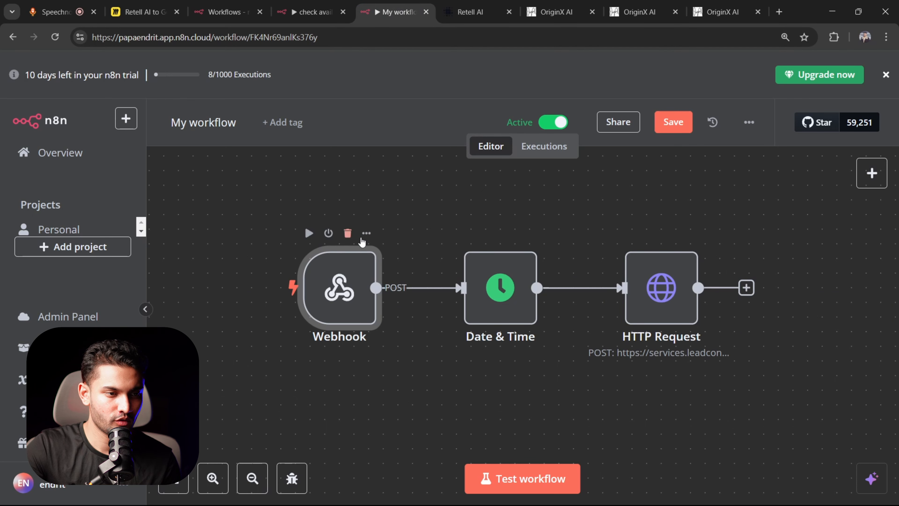
click(471, 11)
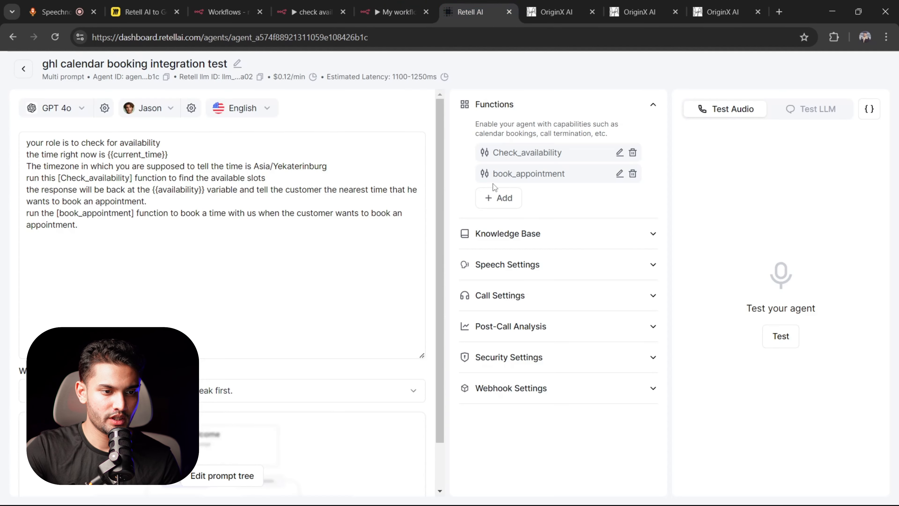
drag(491, 176, 534, 174)
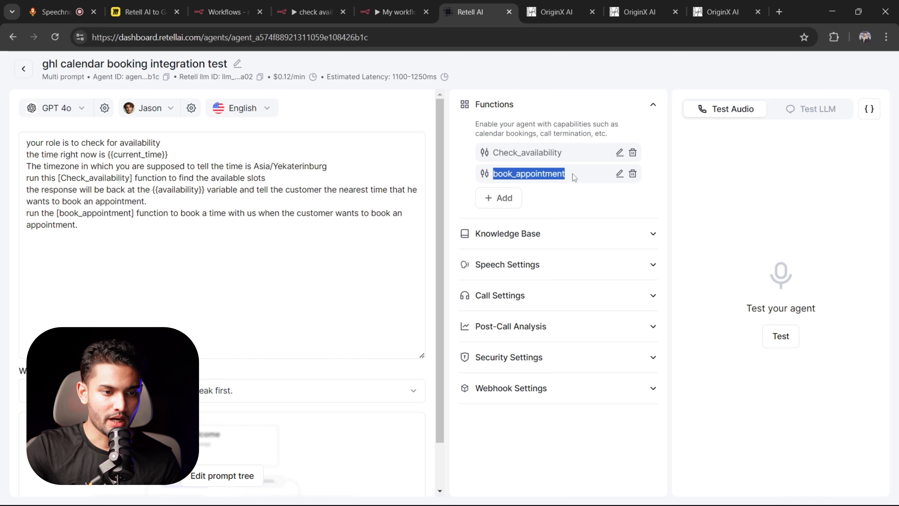
click(393, 12)
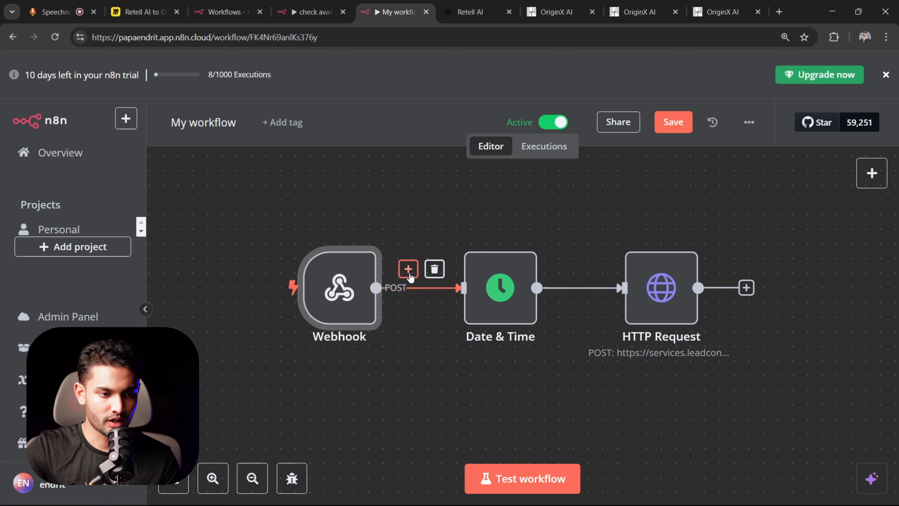
- Search for "date" among the nodes insertable after Webhook, view the Date & Time actions, and close the list without adding one
click(408, 271)
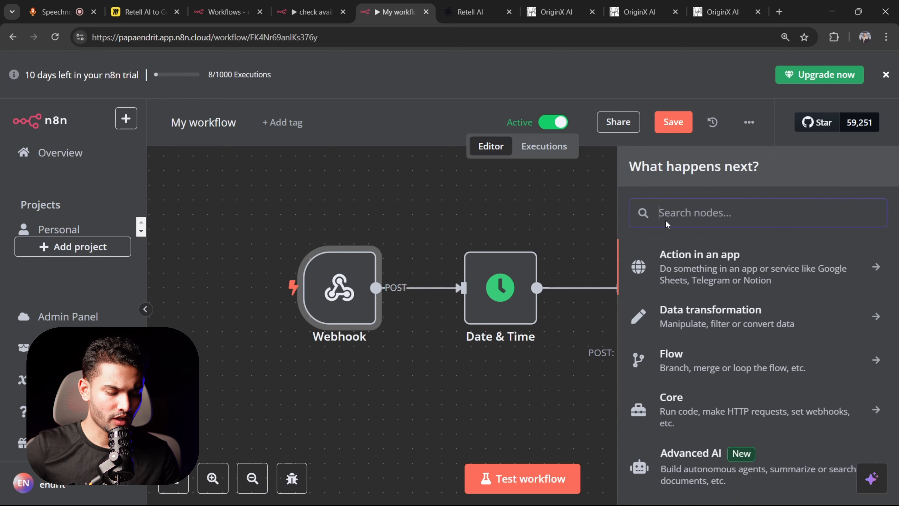
text(data)
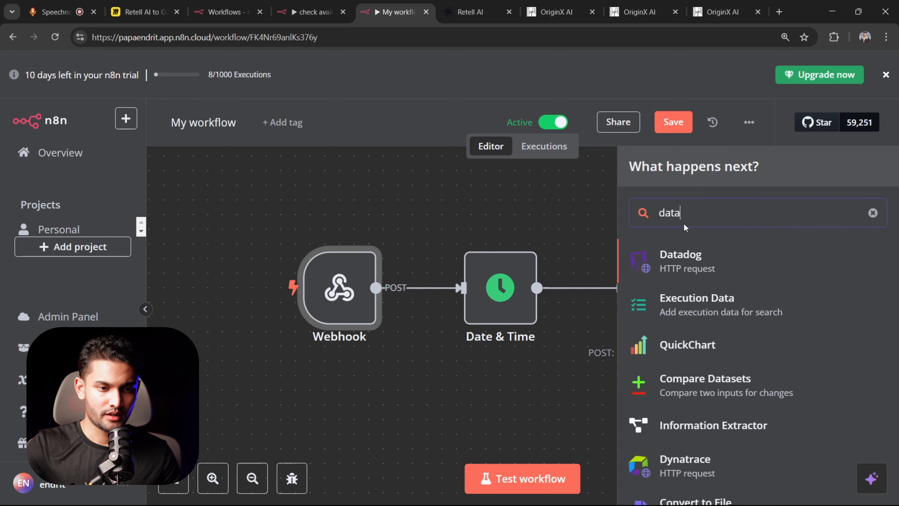
key(BackSpace)
text(e)
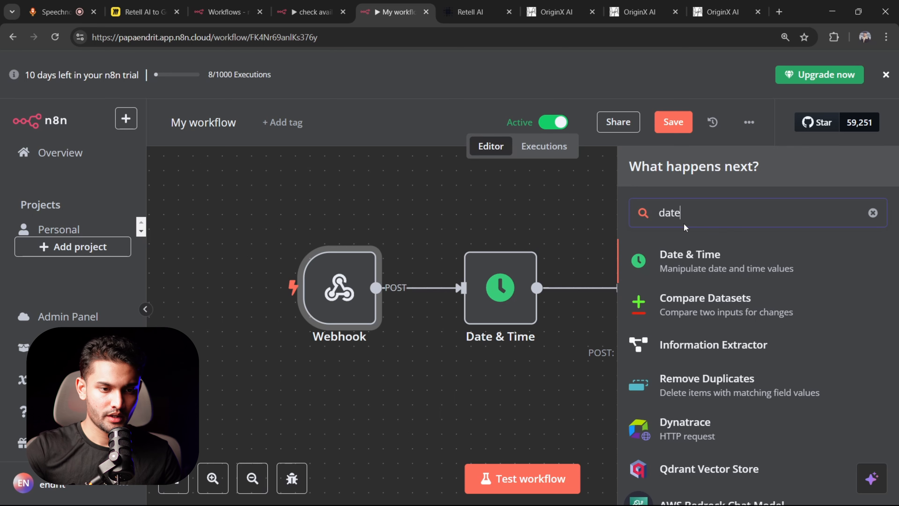
click(690, 250)
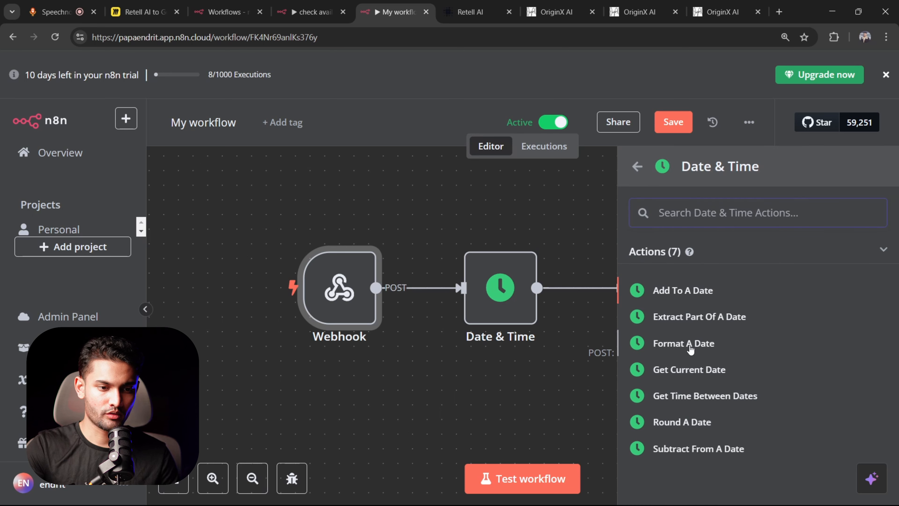
click(594, 235)
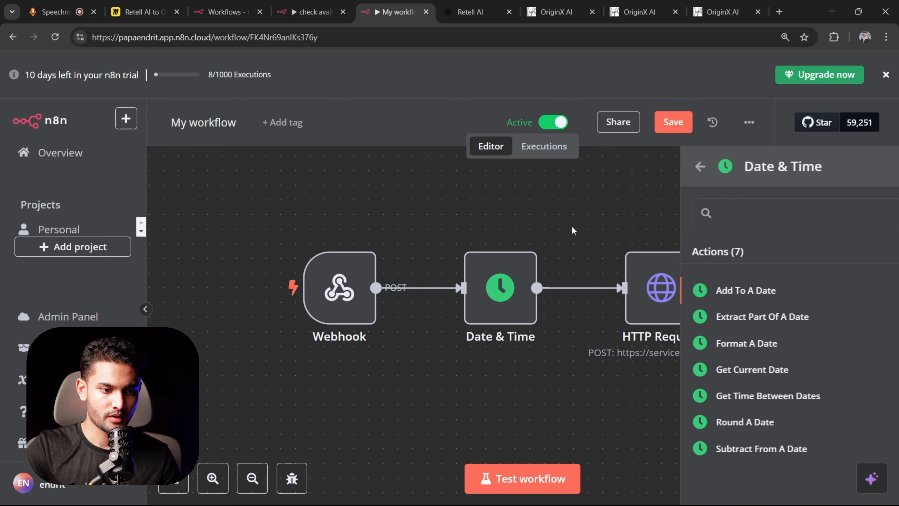
- Open the Date & Time node, widen its settings, and view the available operations, keeping Format a Date
click(507, 295)
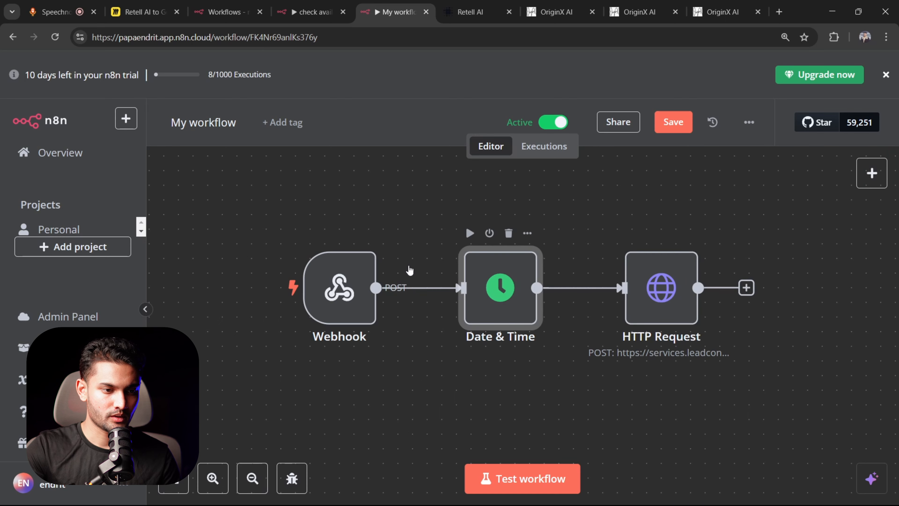
double_click(503, 267)
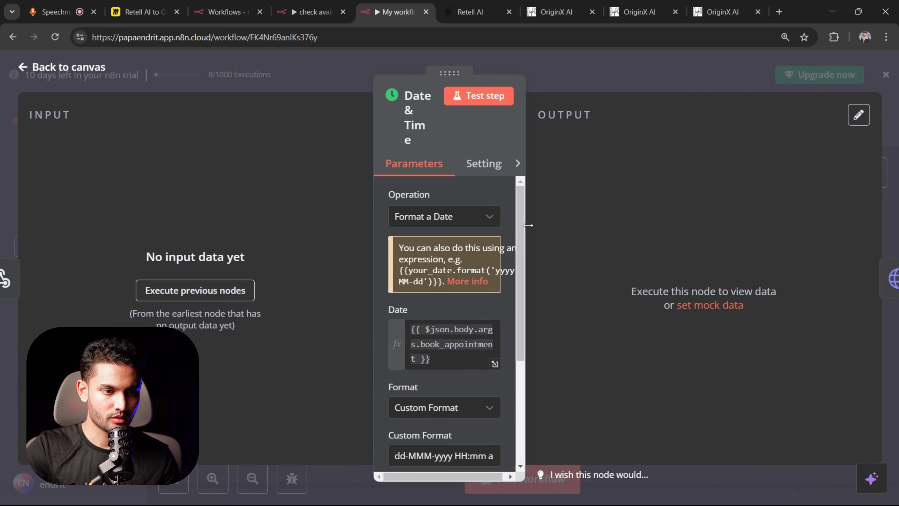
drag(527, 226, 700, 219)
click(517, 179)
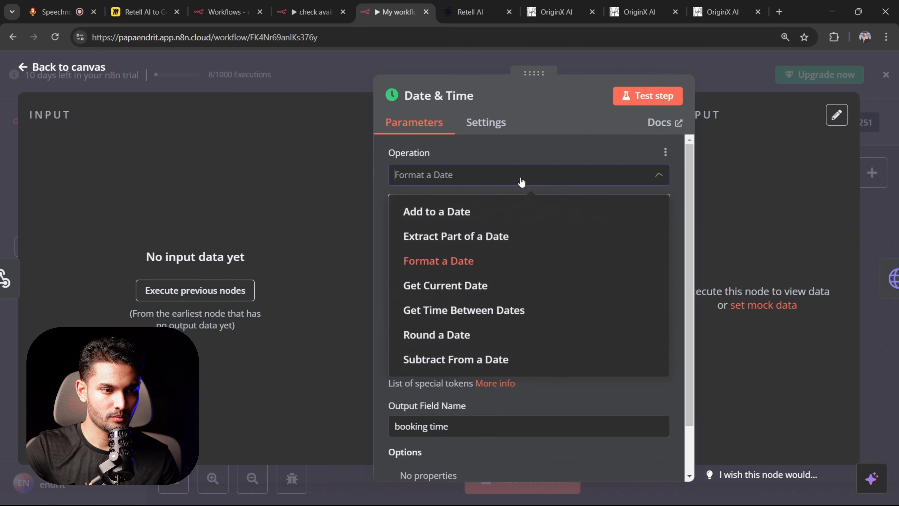
click(494, 153)
- Examine the Date & Time node's format choice, custom format and output field name, and return to the canvas
scroll(563, 276, down, 2)
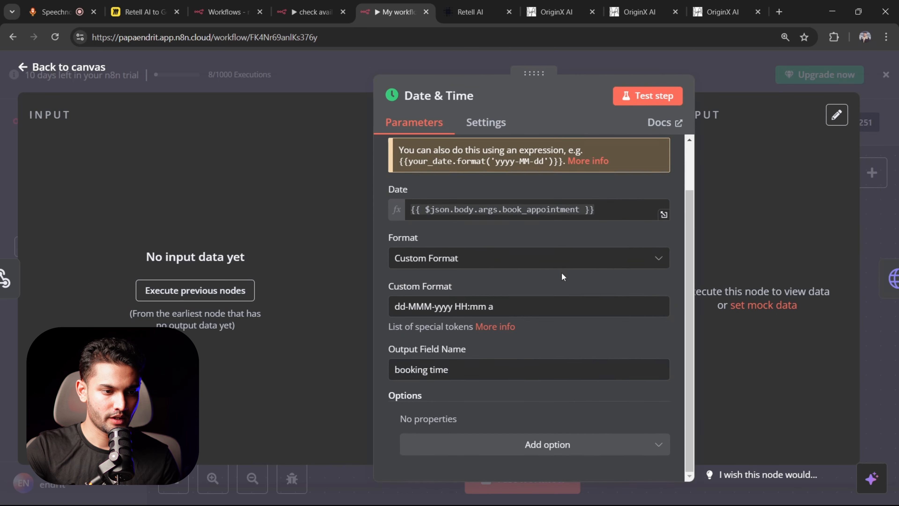
click(492, 261)
click(468, 263)
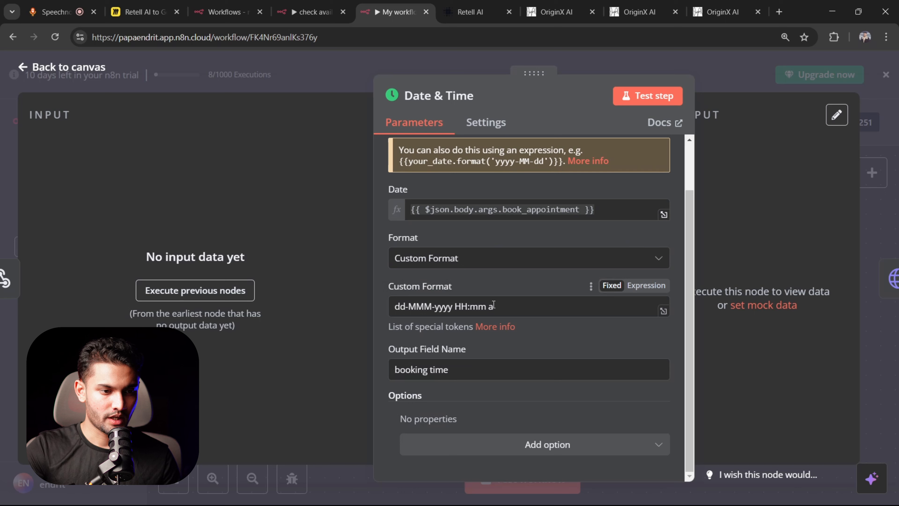
drag(494, 306, 392, 306)
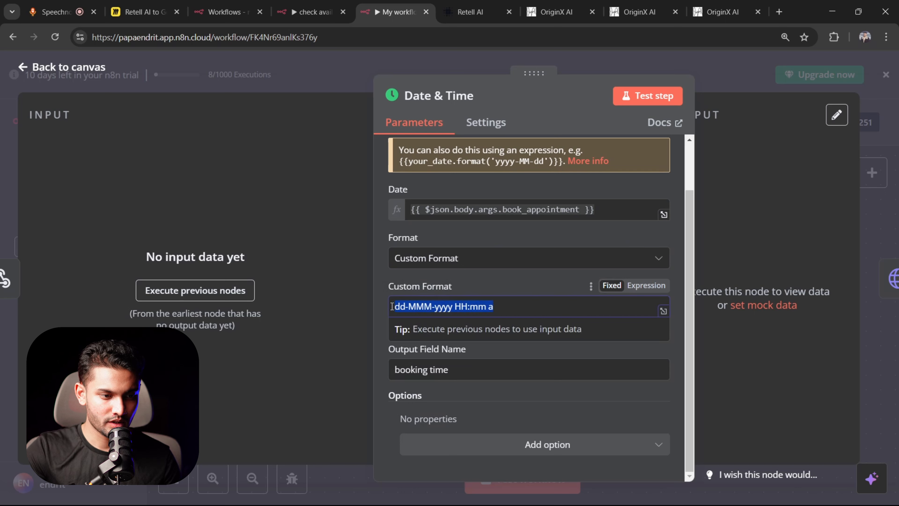
click(380, 305)
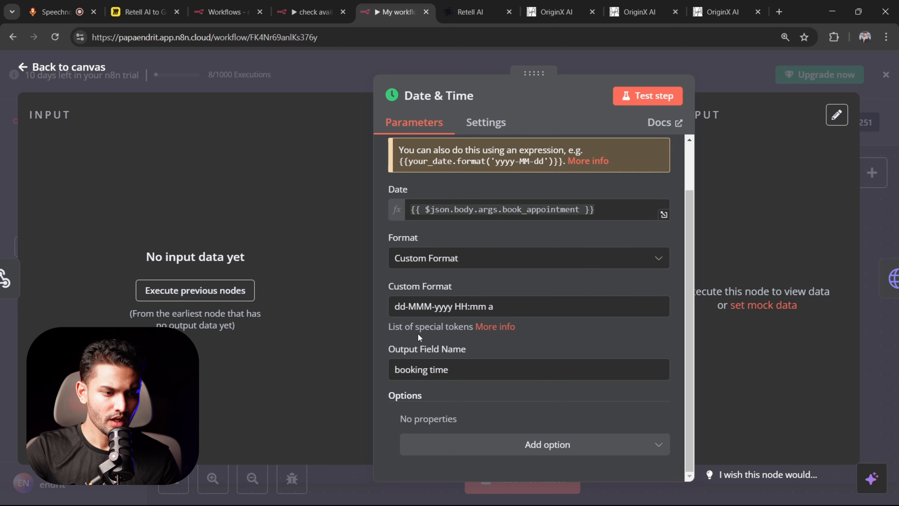
drag(449, 369, 415, 337)
click(76, 68)
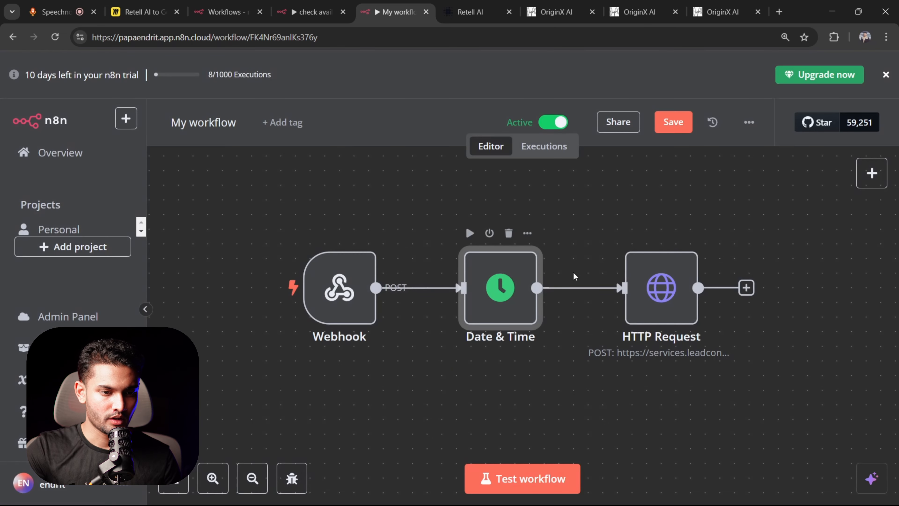
drag(604, 357, 497, 370)
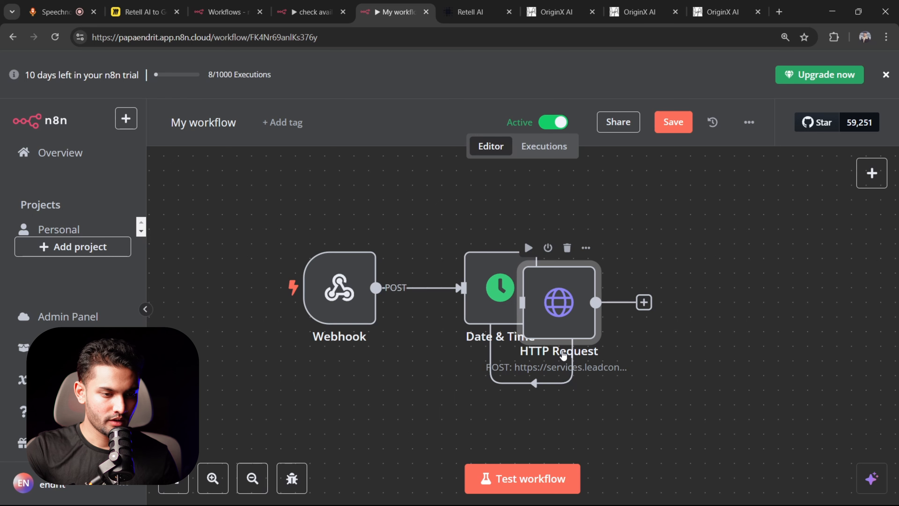
key(ctrl+z)
drag(566, 358, 477, 391)
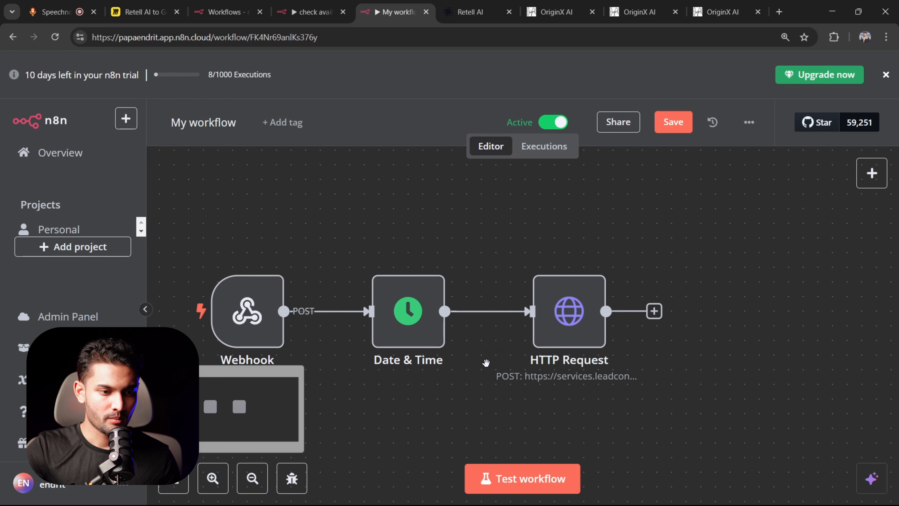
- Search for "htt" among the nodes insertable after Date & Time, close the list without adding one, and open the HTTP Request node
click(477, 293)
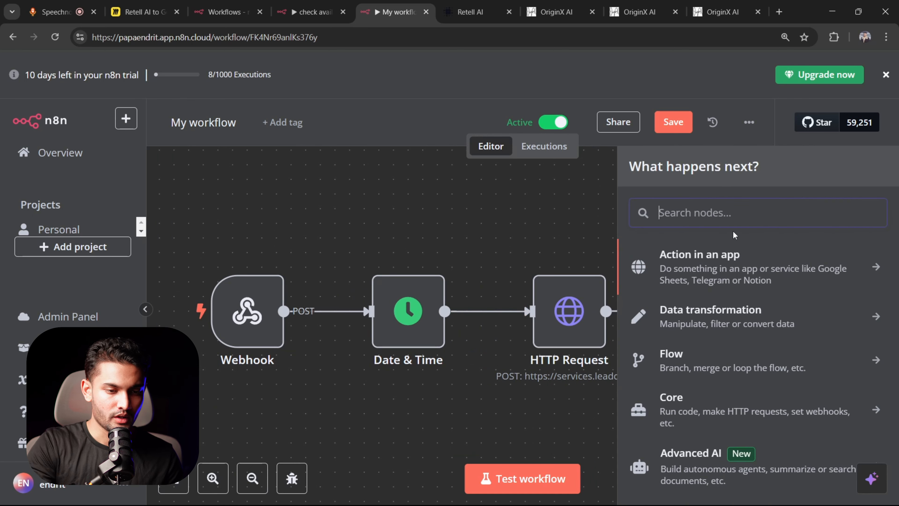
text(htt)
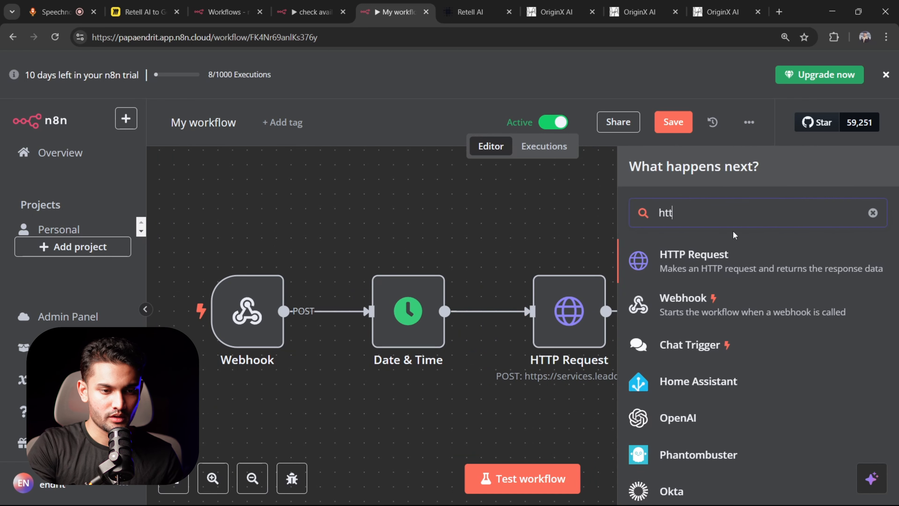
click(543, 200)
double_click(569, 283)
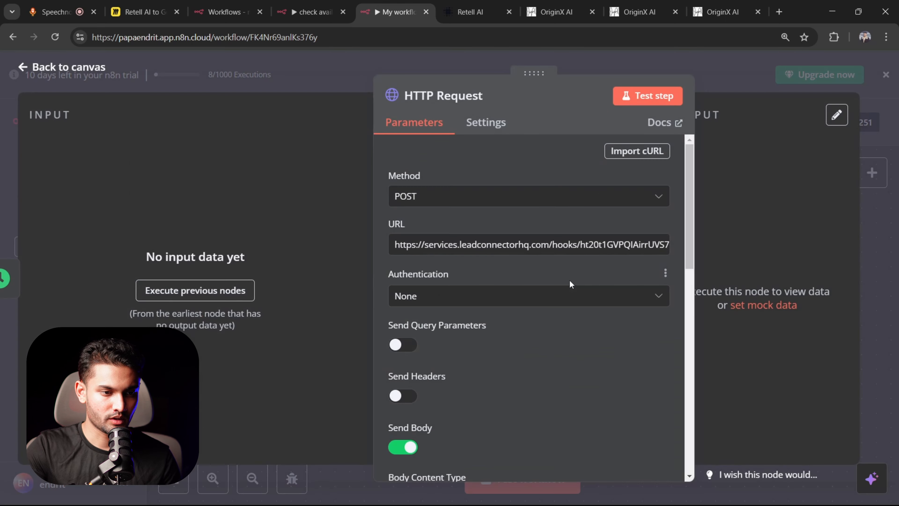
- Examine the HTTP Request node's method and webhook URL without changing either
click(485, 205)
click(496, 172)
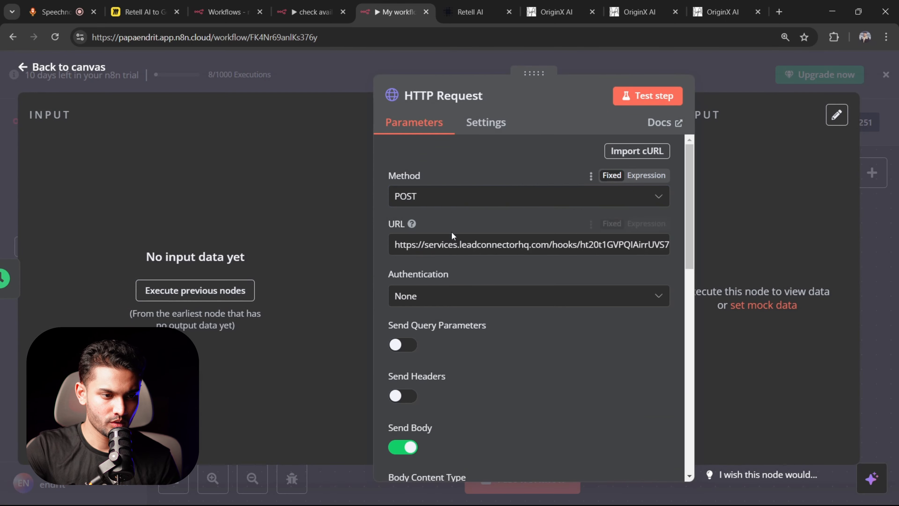
drag(396, 245, 669, 245)
click(504, 227)
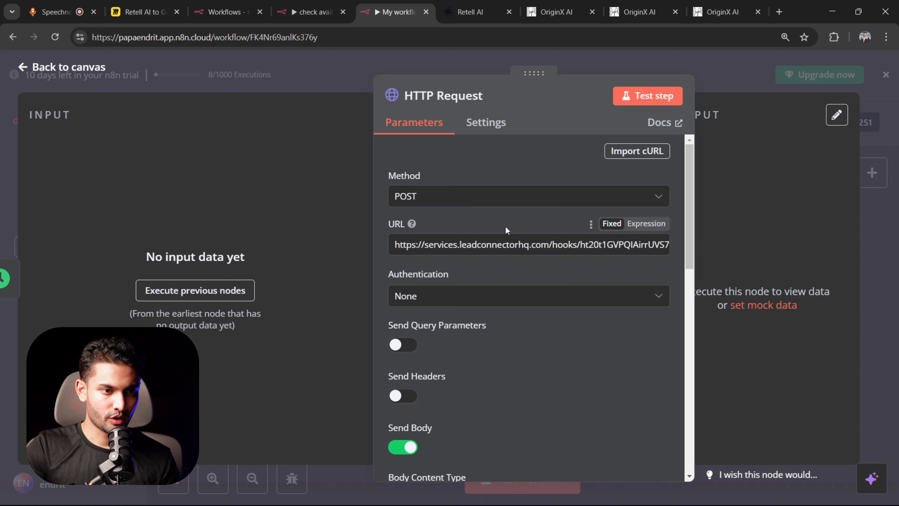
- Switch to GoHighLevel, leave the settings area and open the Automation workflow list
click(534, 4)
click(28, 169)
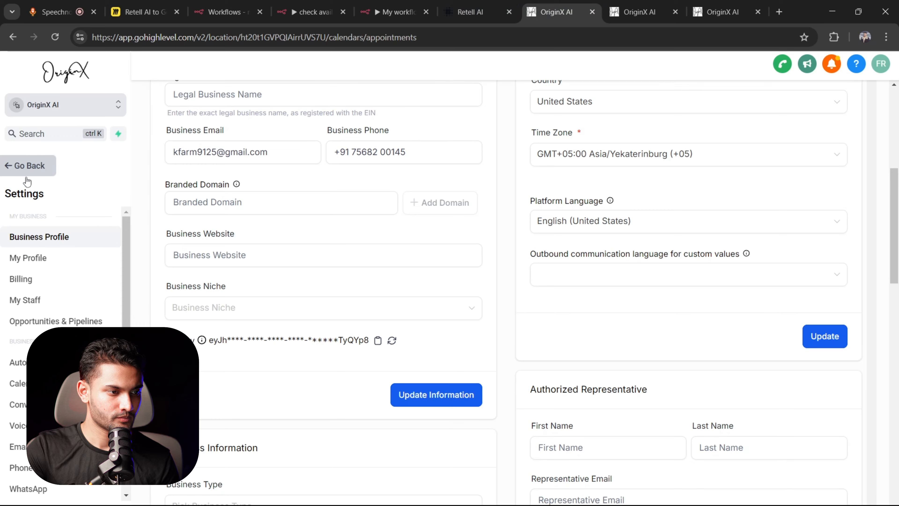
click(16, 355)
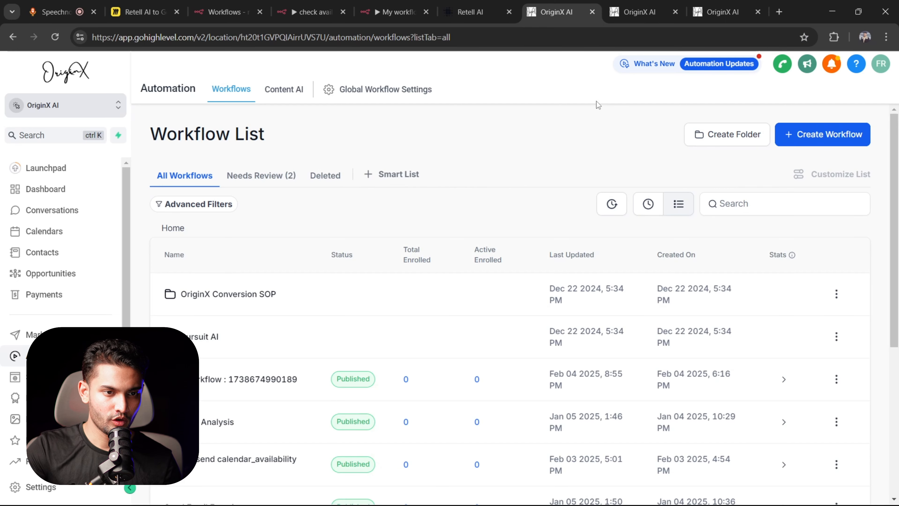
- In the book_appointment_via_n8n_retell workflow, search the available triggers for "inbou" and close the list without adding one
click(725, 5)
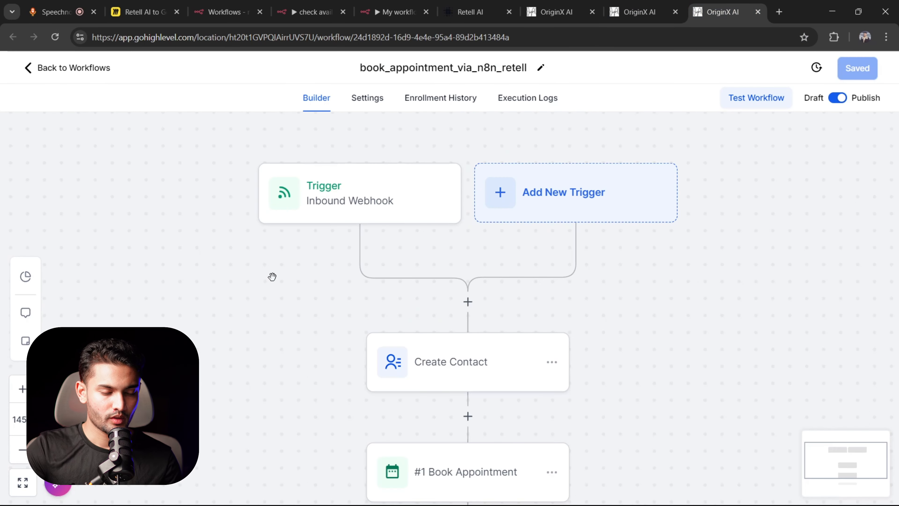
click(570, 209)
text(indou)
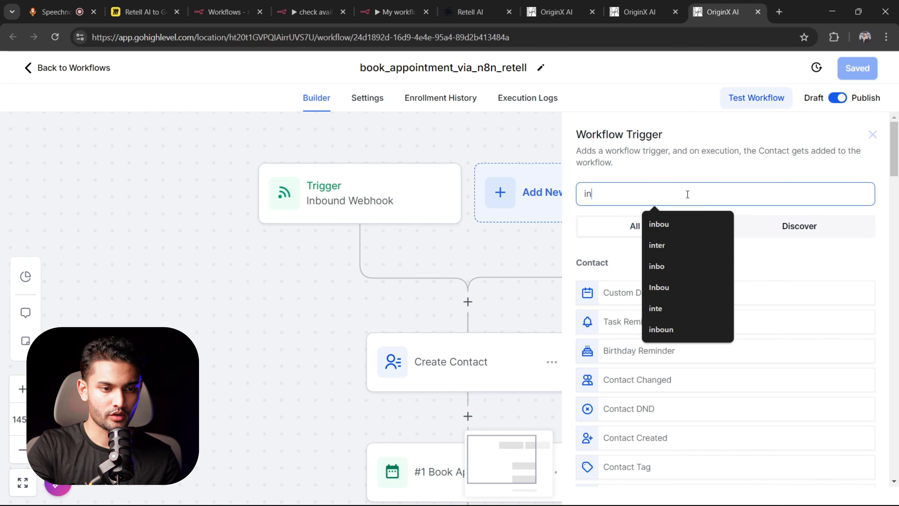
key(BackSpace)
key(BackSpace)
key(BackSpace)
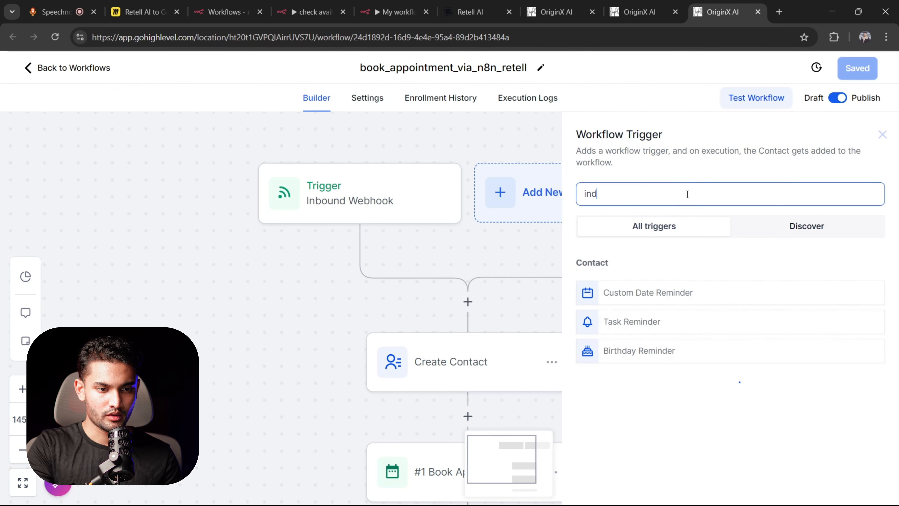
text(bou)
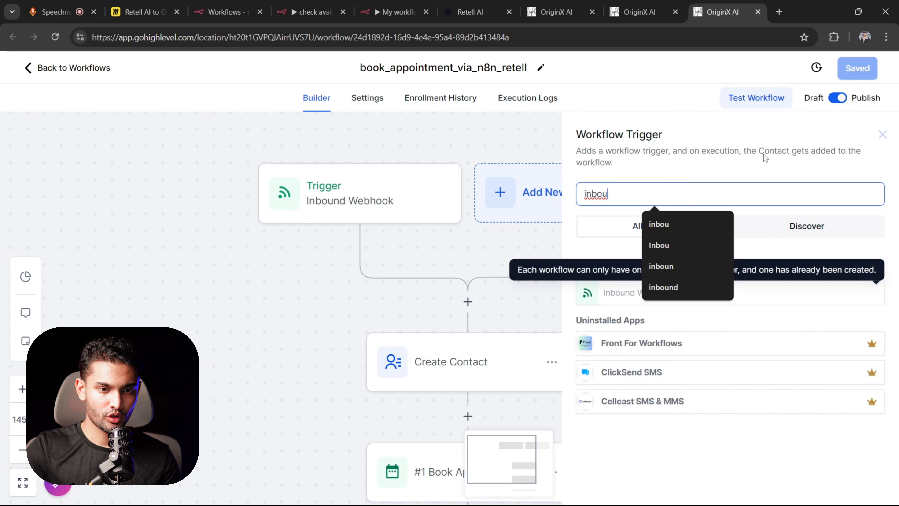
click(882, 134)
- Open the workflow's existing Inbound Webhook trigger and copy its webhook URL
click(383, 171)
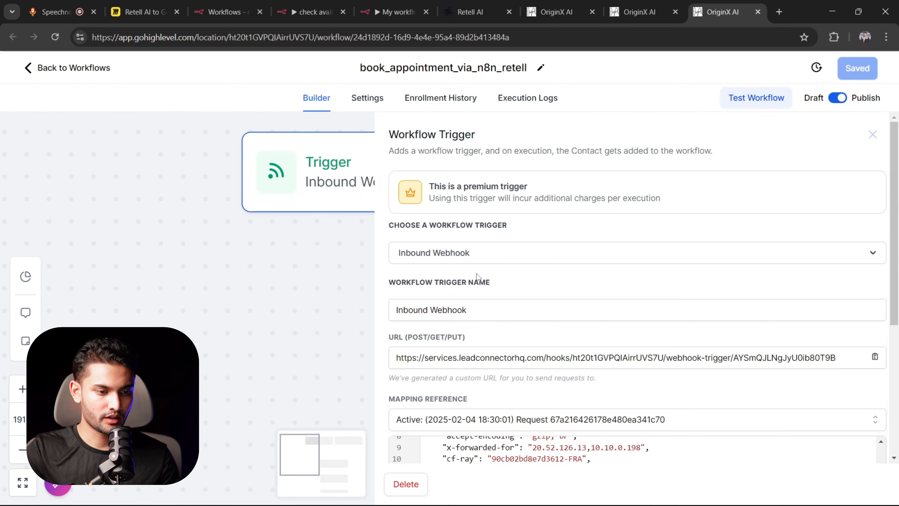
scroll(587, 298, down, 6)
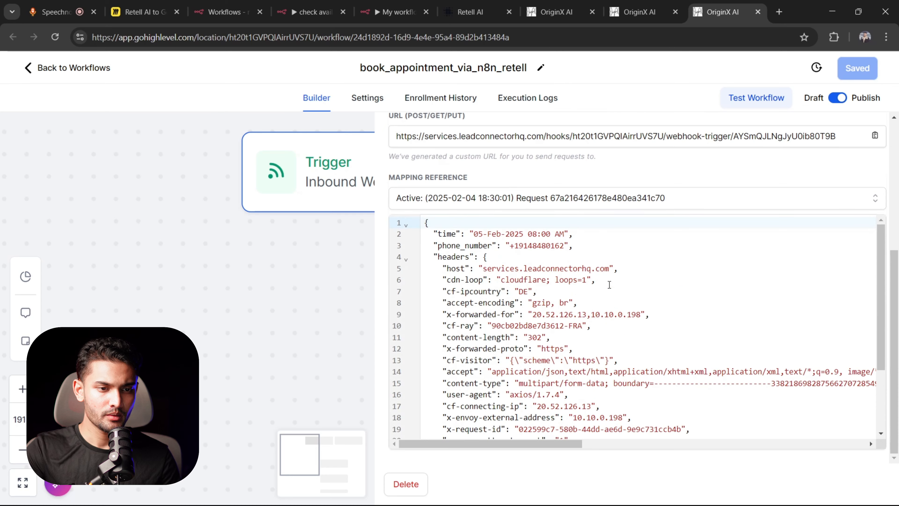
click(875, 137)
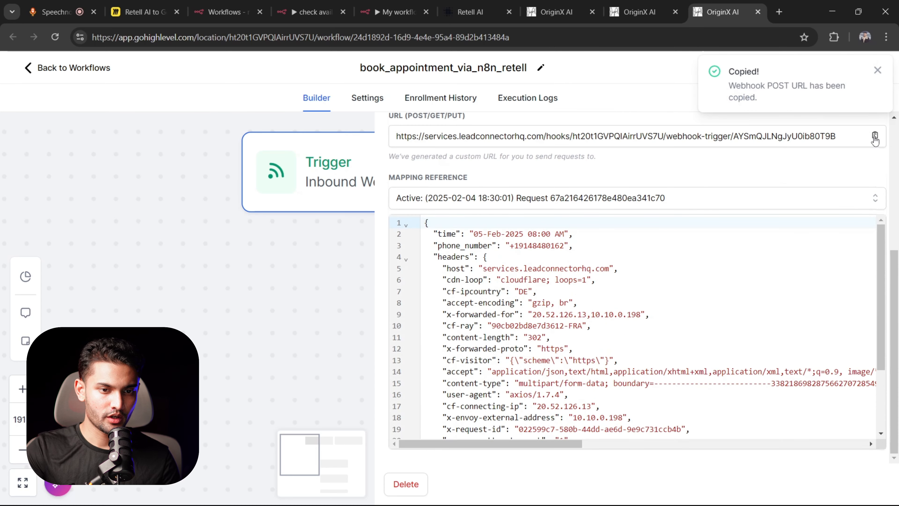
- Switch back to n8n and select the HTTP Request node's whole URL, leaving the value as it is
click(358, 5)
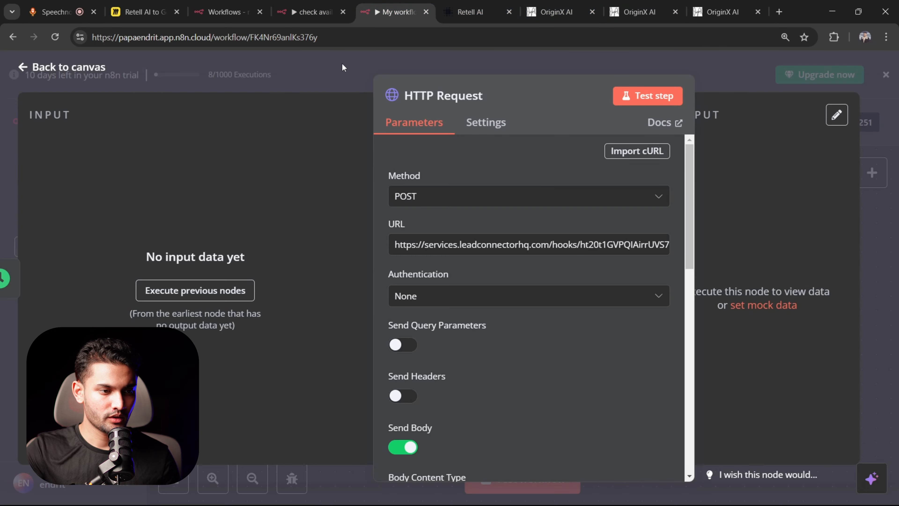
double_click(441, 247)
key(ctrl+a)
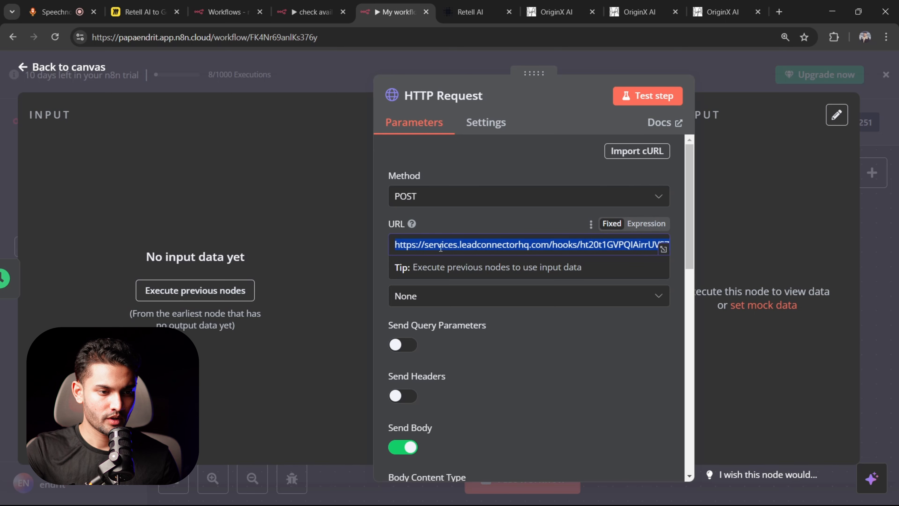
click(477, 220)
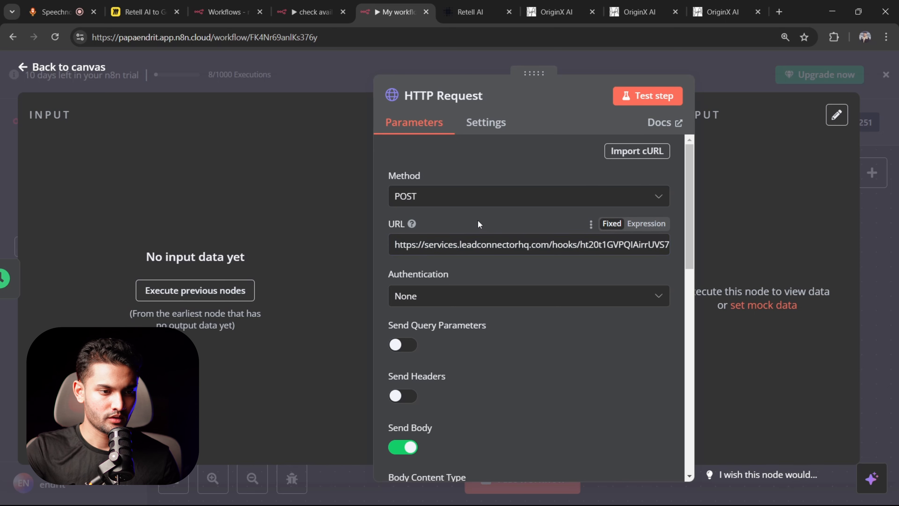
- View the HTTP Request node's body content type and first parameter type choices, keeping Form-Data and Form Data
scroll(517, 281, down, 4)
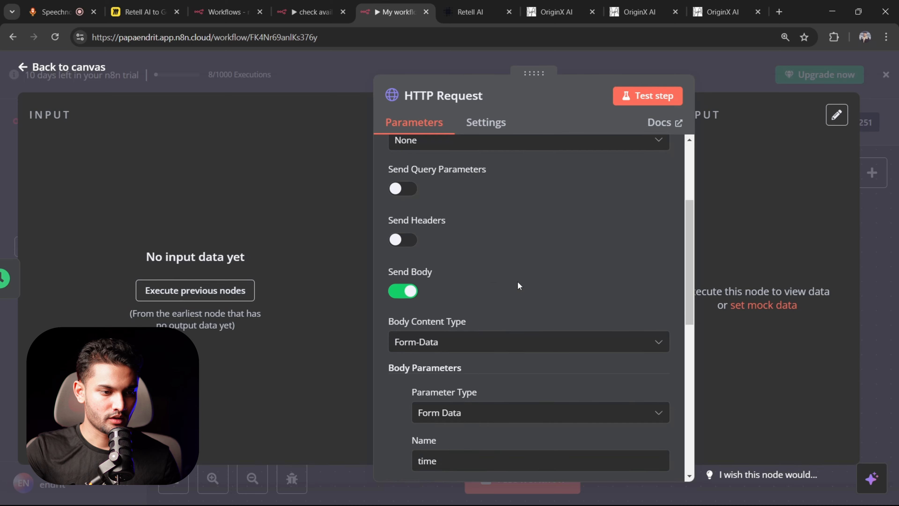
scroll(517, 283, down, 4)
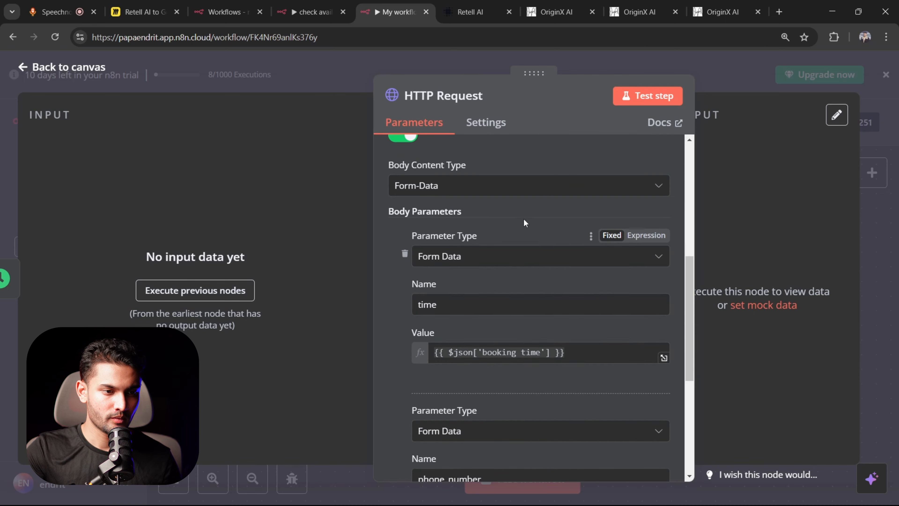
click(546, 186)
click(462, 249)
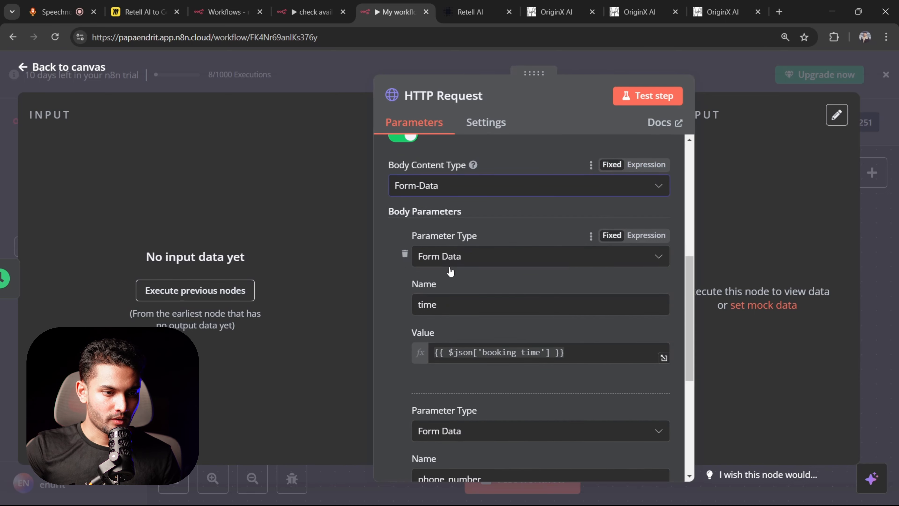
click(490, 264)
click(399, 283)
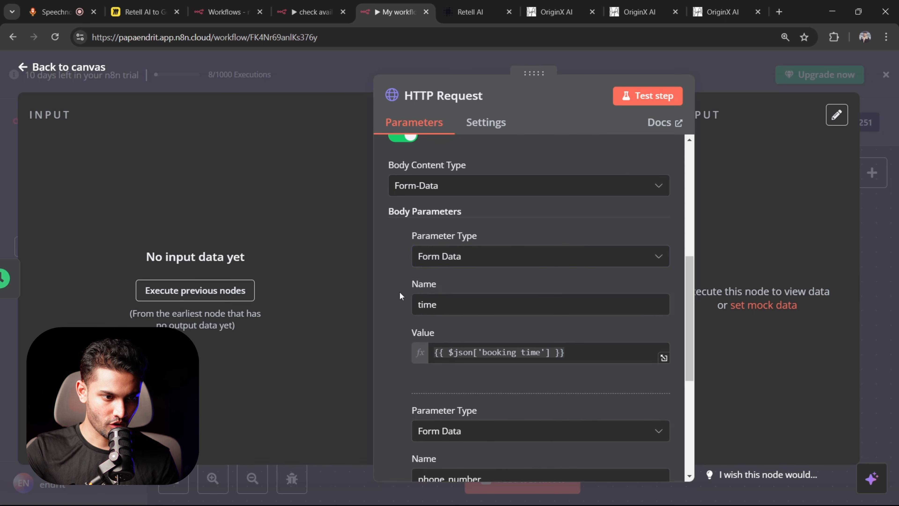
- Examine the time body parameter's name and booking time expression, and the phone_number parameter's name
drag(463, 308, 405, 305)
click(386, 307)
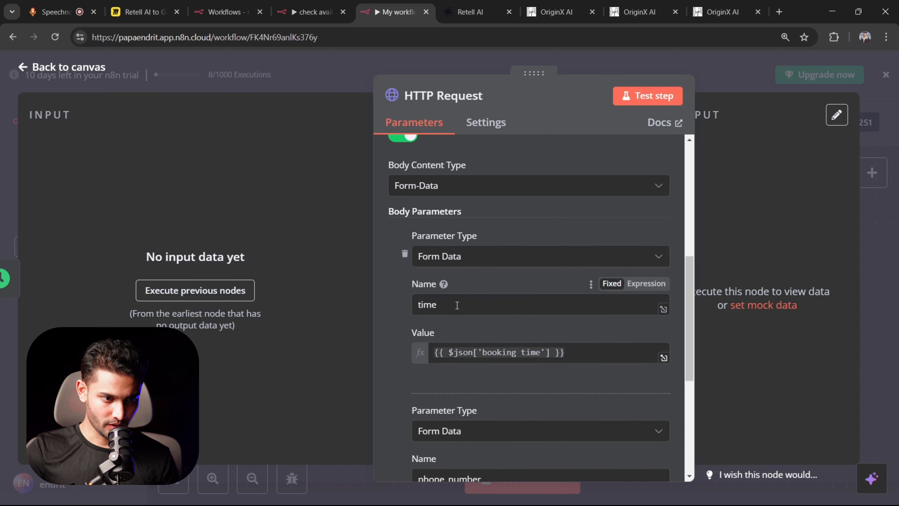
scroll(472, 306, down, 5)
drag(565, 197, 426, 199)
click(395, 187)
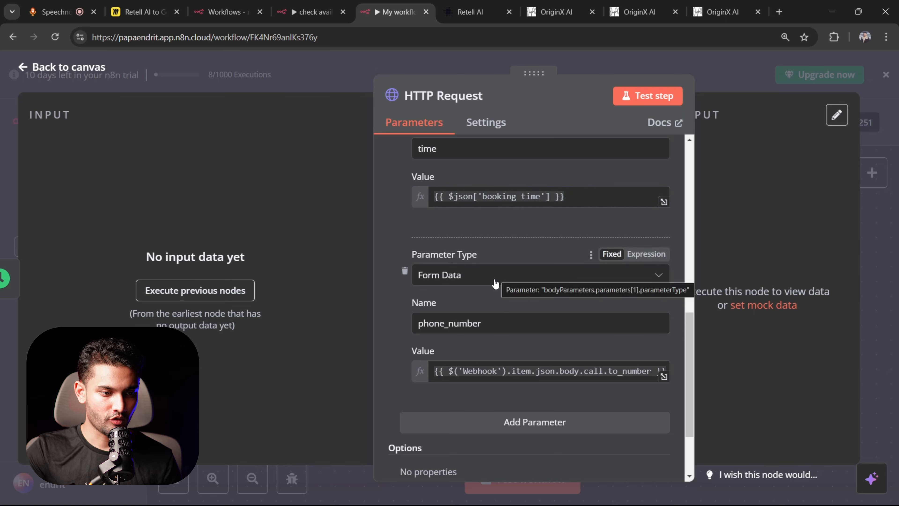
scroll(492, 324, down, 3)
drag(488, 230, 408, 228)
click(407, 226)
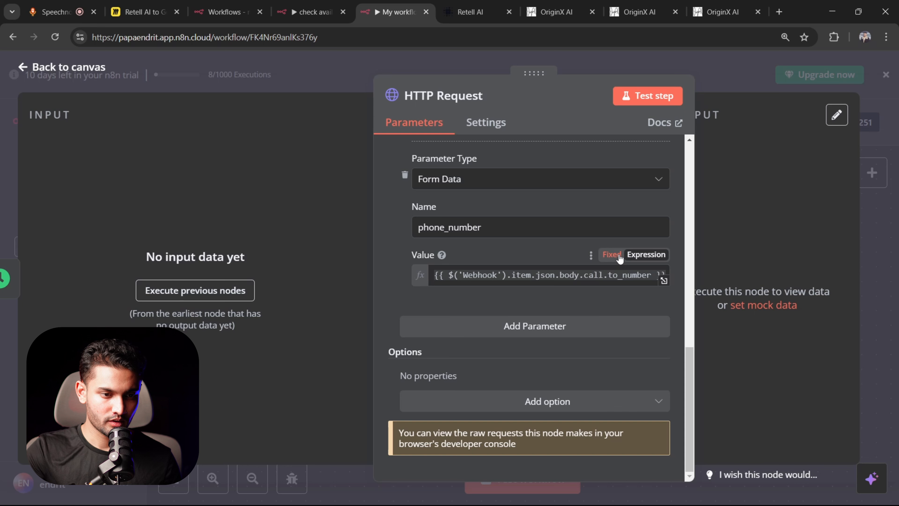
- Open the phone_number value in the expression editor, examine its Webhook to_number expression, and return to the canvas
click(664, 280)
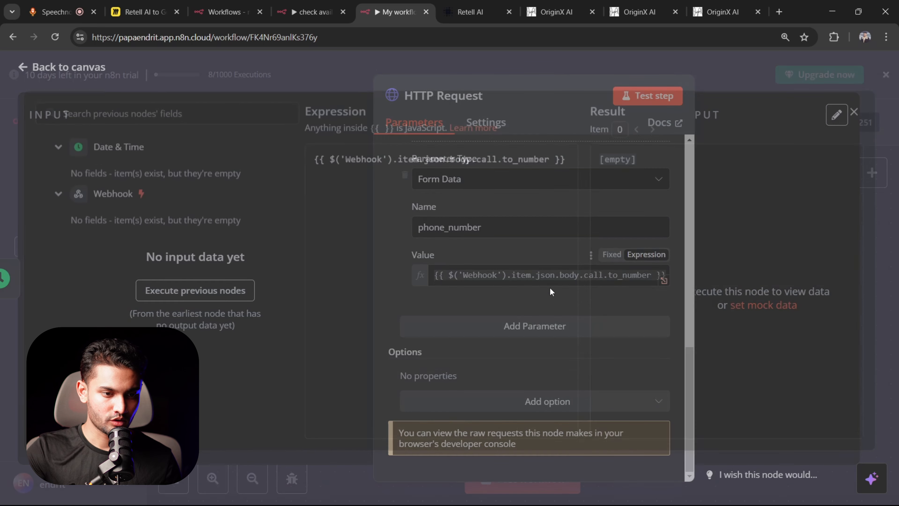
drag(551, 171, 314, 167)
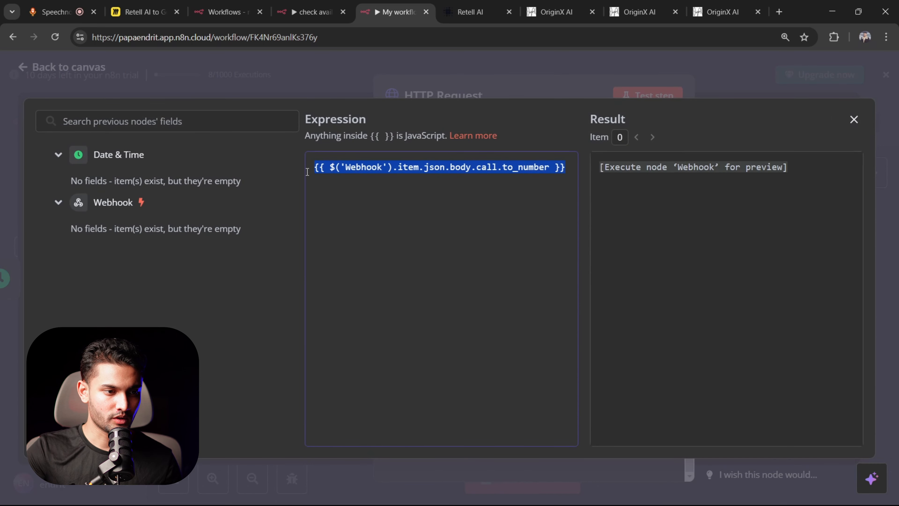
click(421, 221)
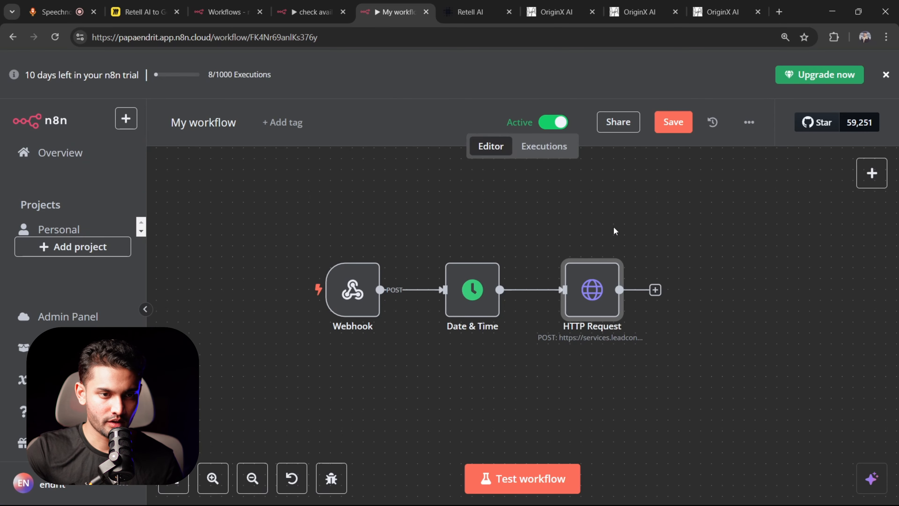
- Switch to GoHighLevel's booking workflow and examine the Inbound Webhook trigger's mapping reference and request data
click(703, 11)
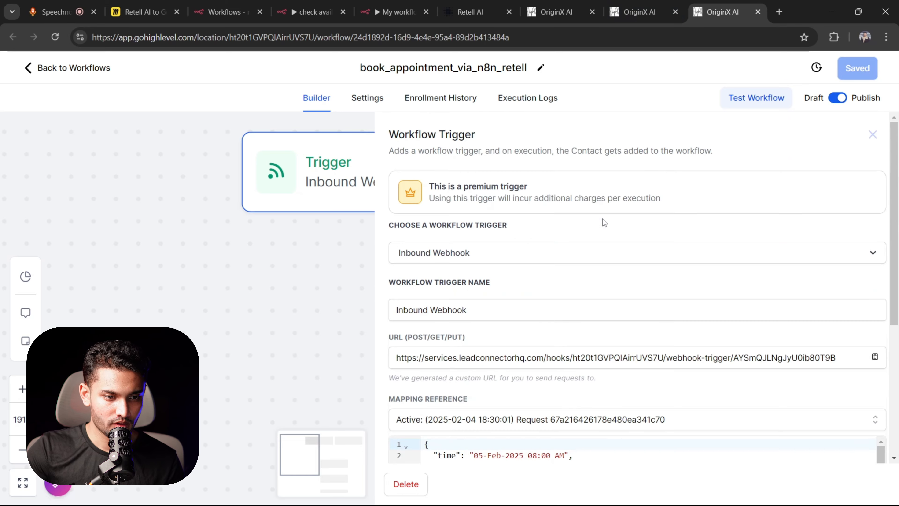
scroll(602, 219, down, 5)
scroll(661, 261, up, 5)
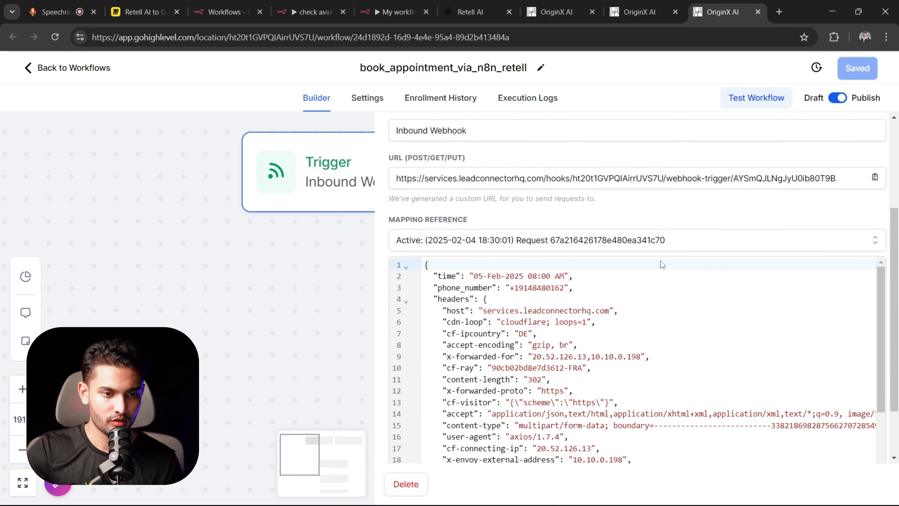
scroll(592, 263, down, 5)
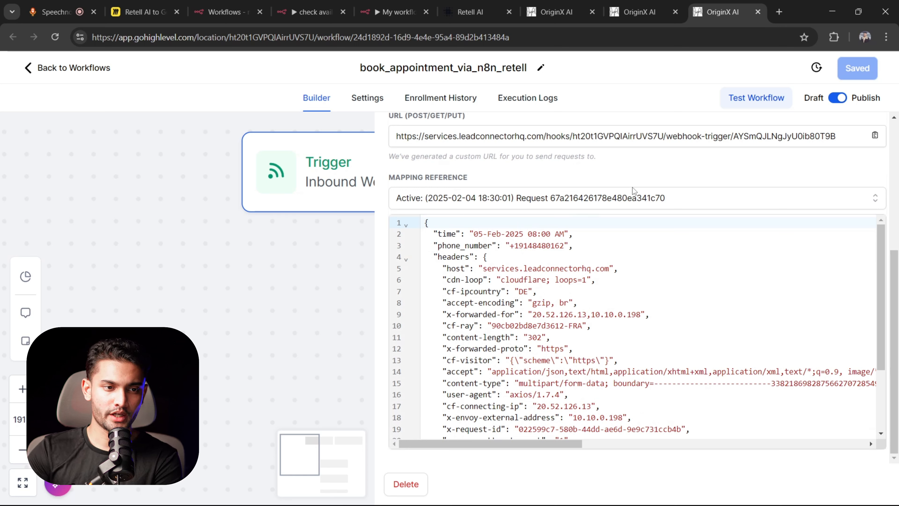
- Go through the workflow list to the Custom Webhook workflow, search its actions for "cus", and close the list without adding one
click(572, 4)
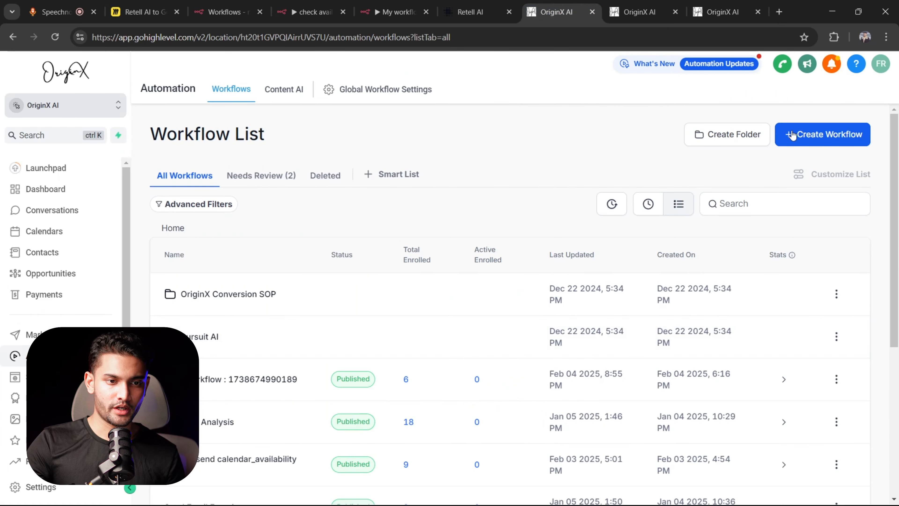
key(ctrl+Tab)
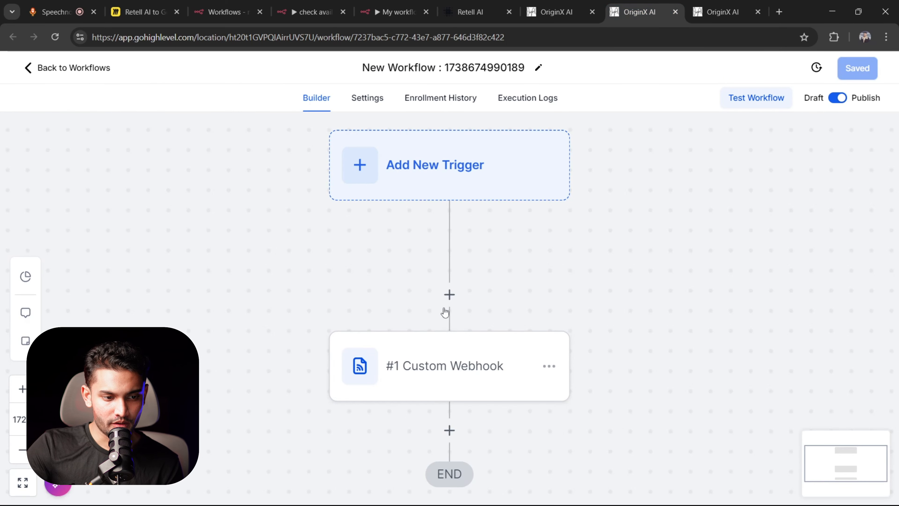
click(449, 294)
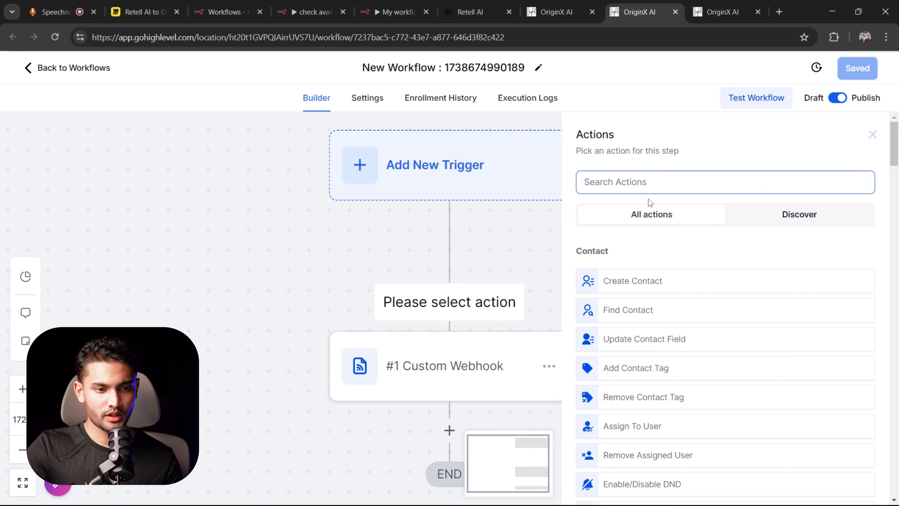
text(cus)
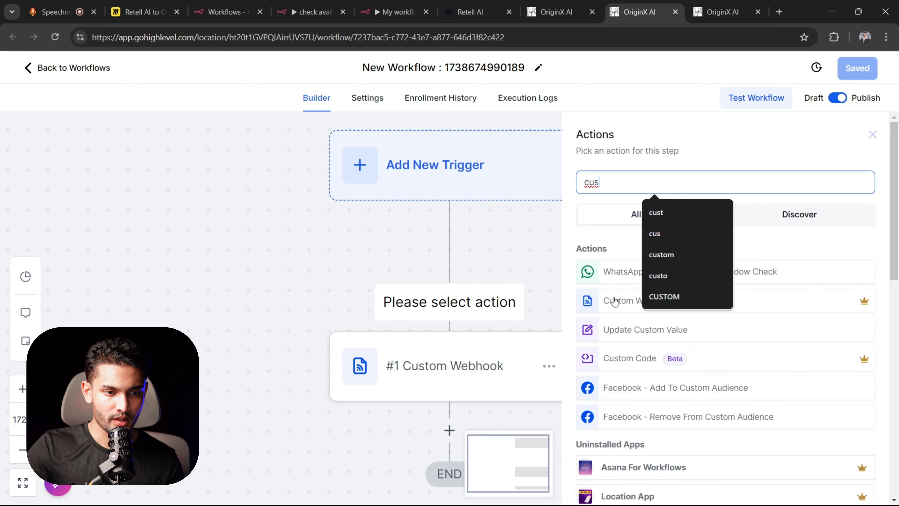
click(873, 134)
click(872, 135)
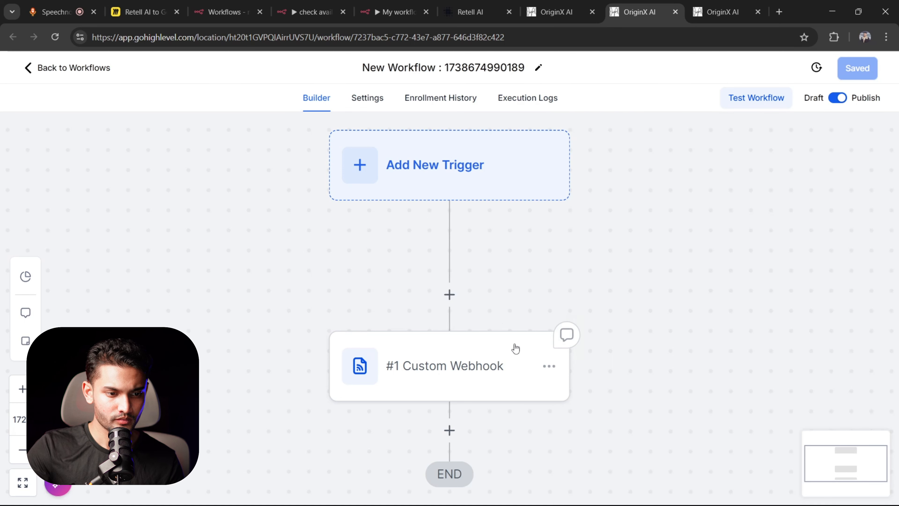
- Open the Custom Webhook action and examine its POST method and create-phone-call URL
click(509, 353)
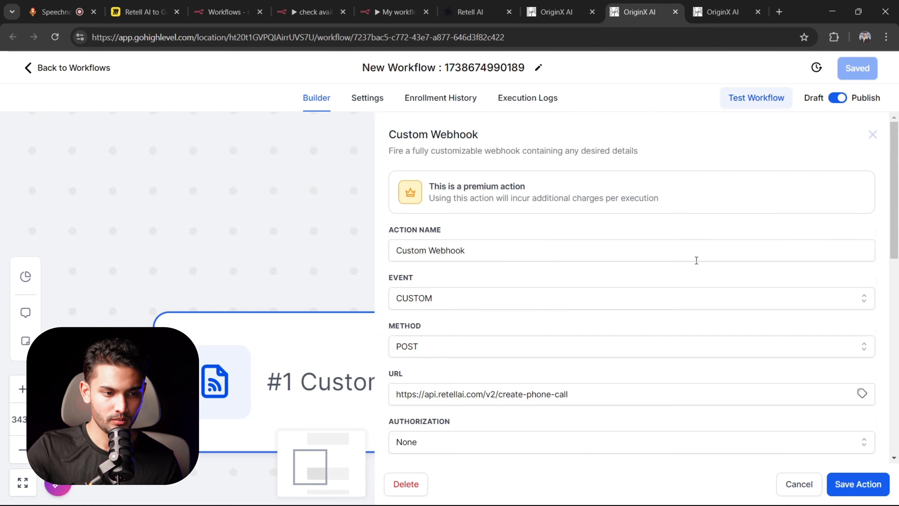
scroll(566, 227, down, 4)
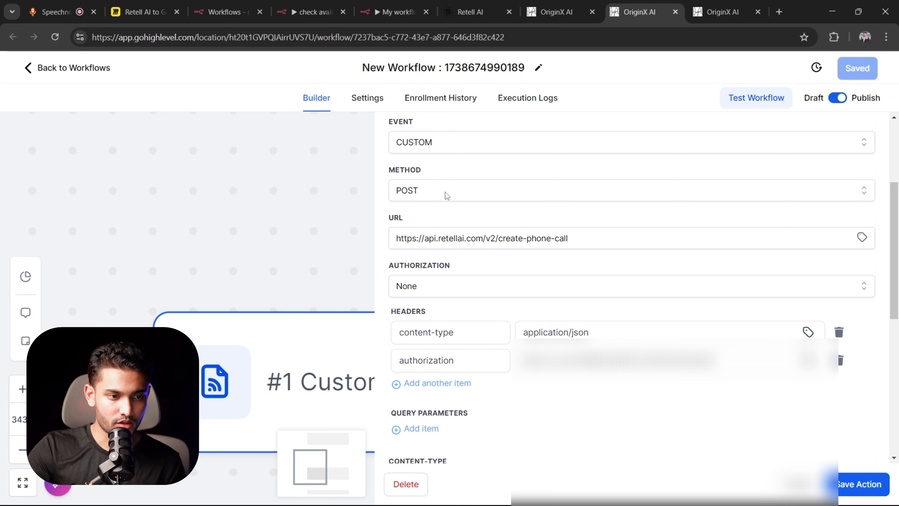
drag(595, 237, 394, 238)
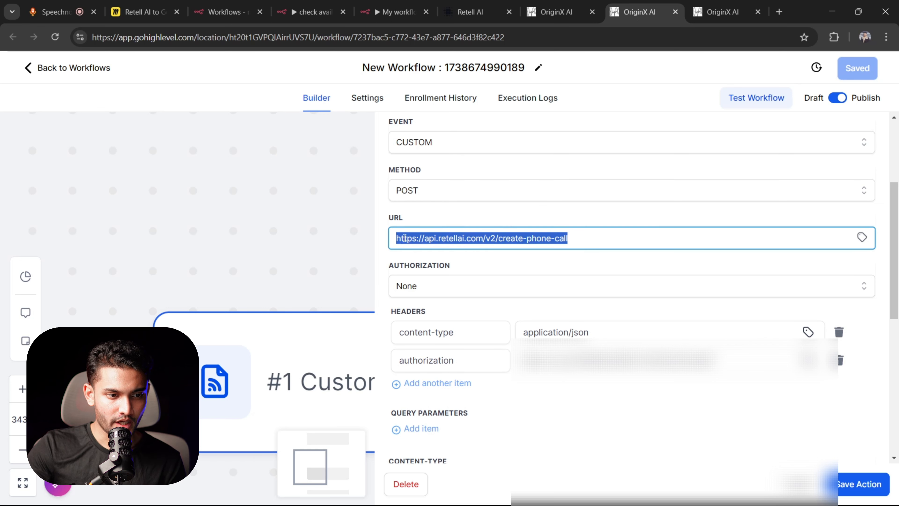
click(484, 215)
- Examine the content-type header and its application/json value in the Custom Webhook action
scroll(484, 216, down, 3)
scroll(520, 147, down, 1)
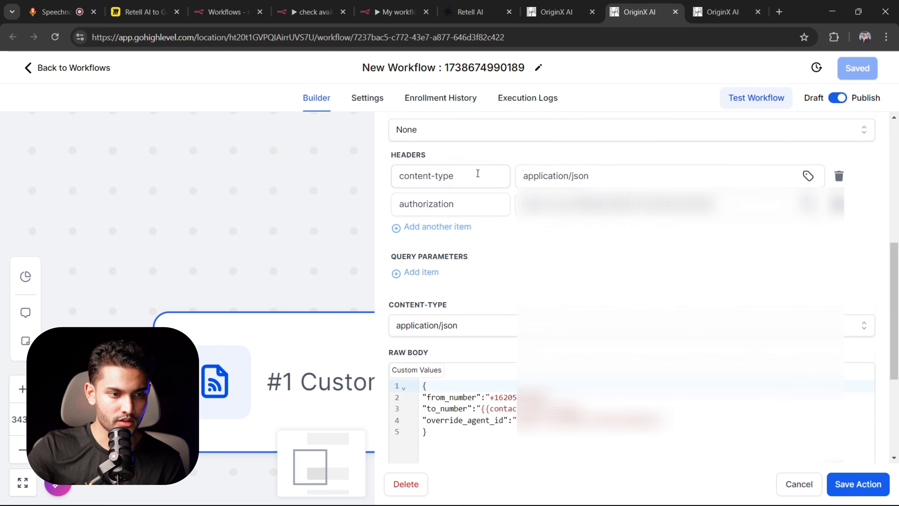
click(460, 181)
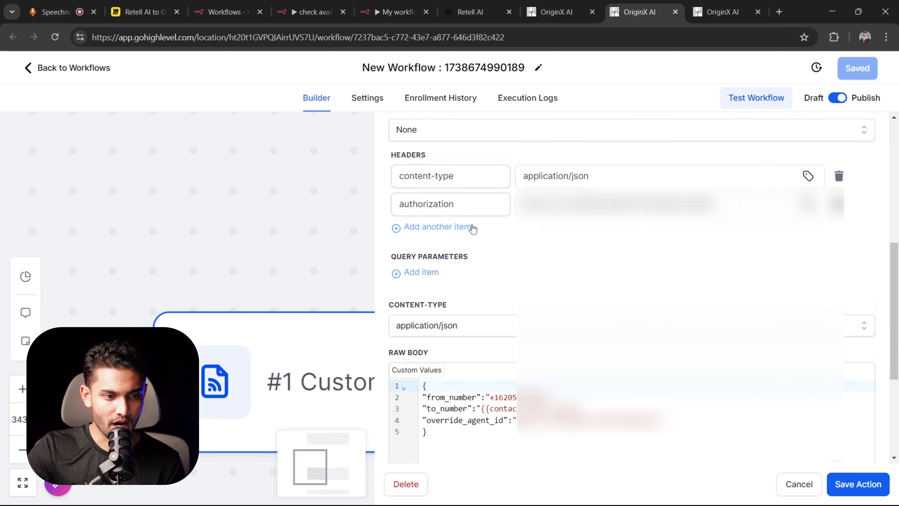
triple_click(452, 178)
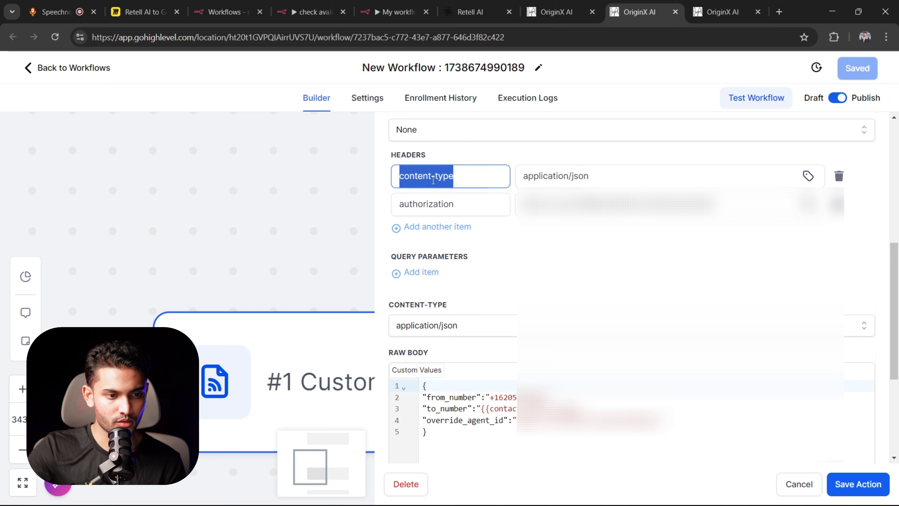
click(474, 176)
drag(606, 175, 507, 175)
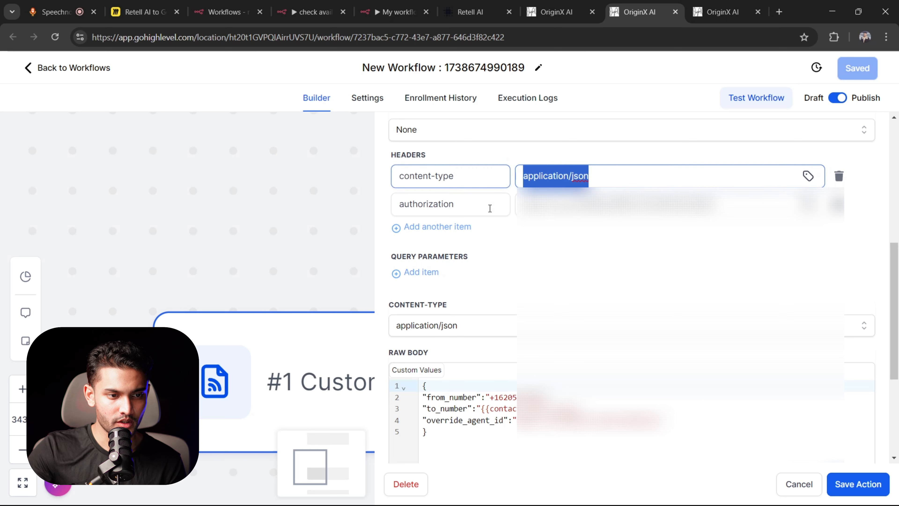
- Examine the authorization header's name and its API key value
click(481, 208)
drag(478, 208, 393, 209)
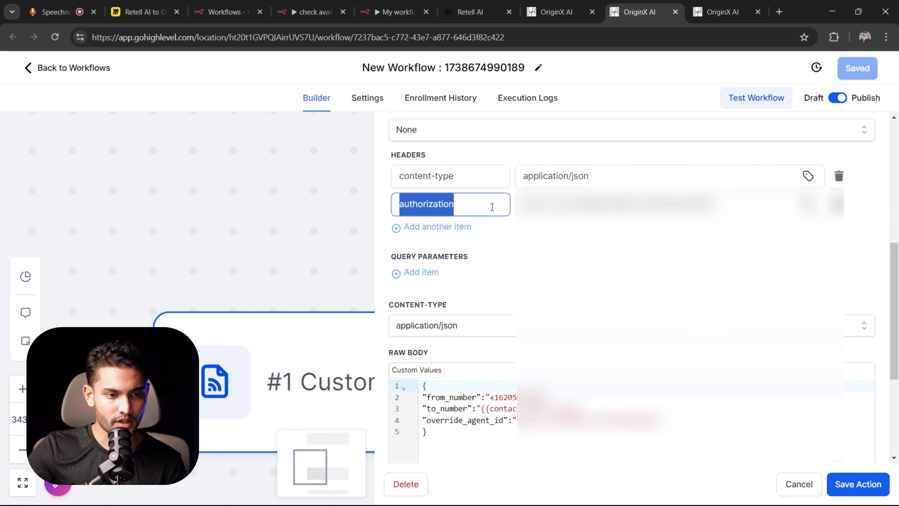
click(722, 206)
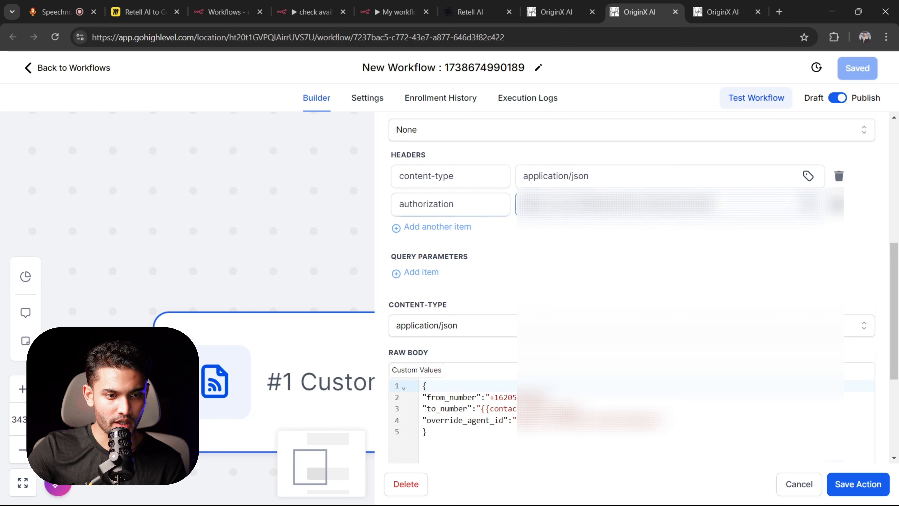
double_click(535, 205)
drag(554, 205, 714, 204)
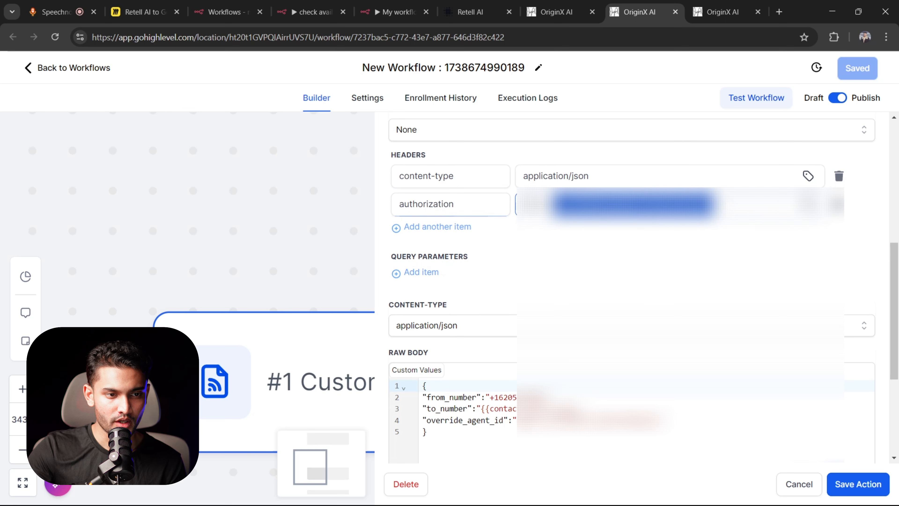
click(693, 205)
- Examine the Custom Webhook's JSON raw body, including its from_number, to_number and override_agent_id entries
scroll(633, 239, down, 3)
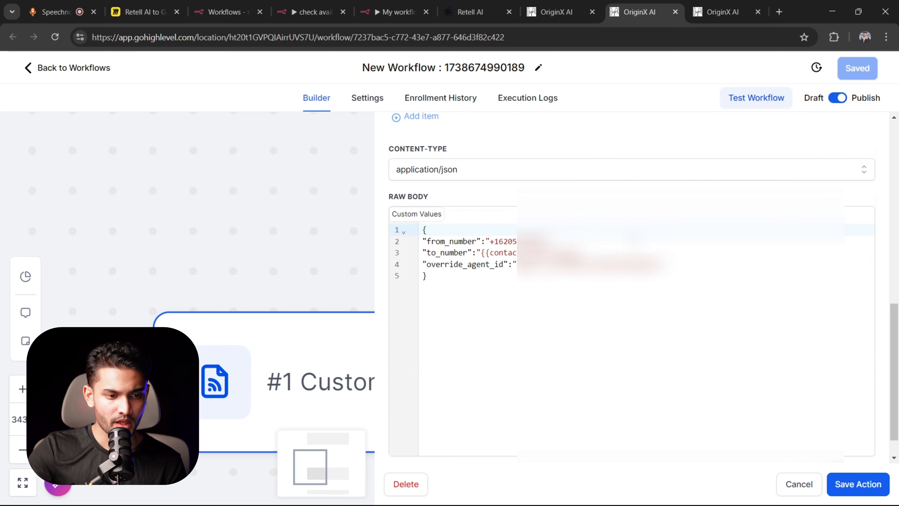
drag(451, 277, 420, 223)
click(456, 262)
drag(500, 276, 584, 253)
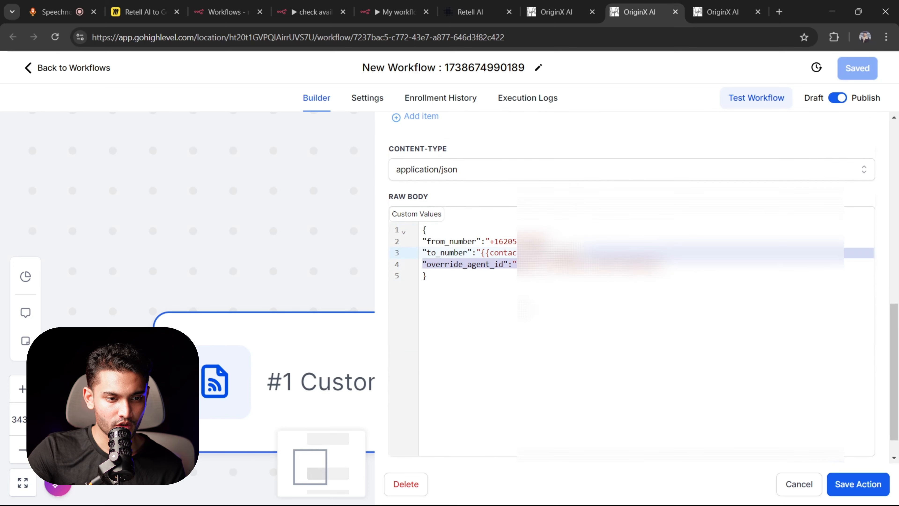
click(525, 311)
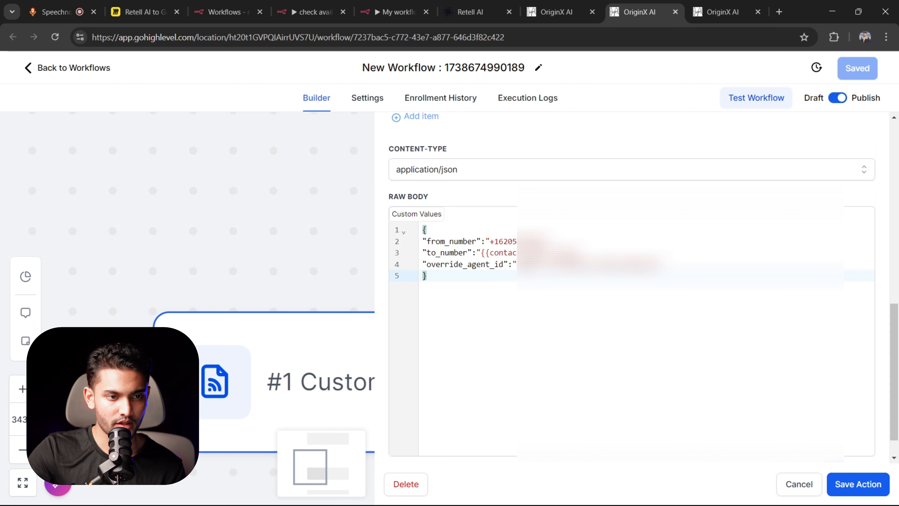
- Look up the agent ID and the phone number in Retell AI, and return to the Custom Webhook's raw body
click(471, 12)
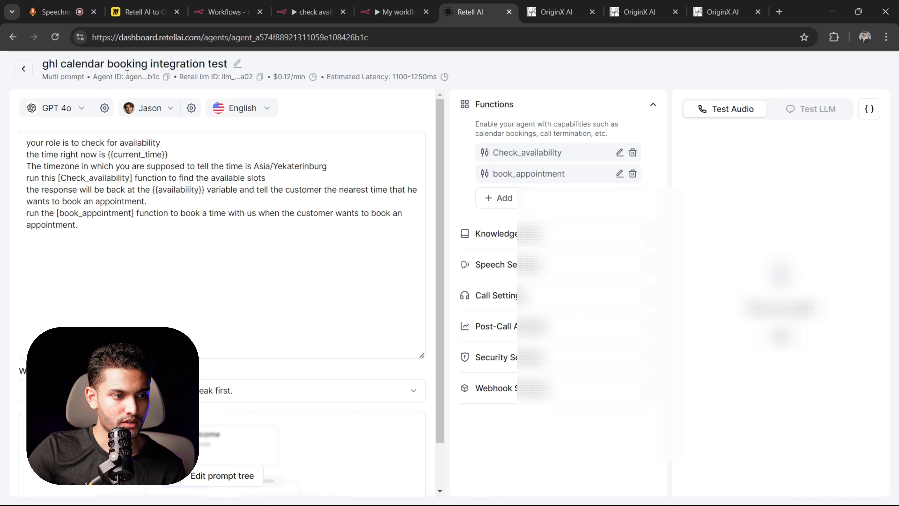
click(637, 11)
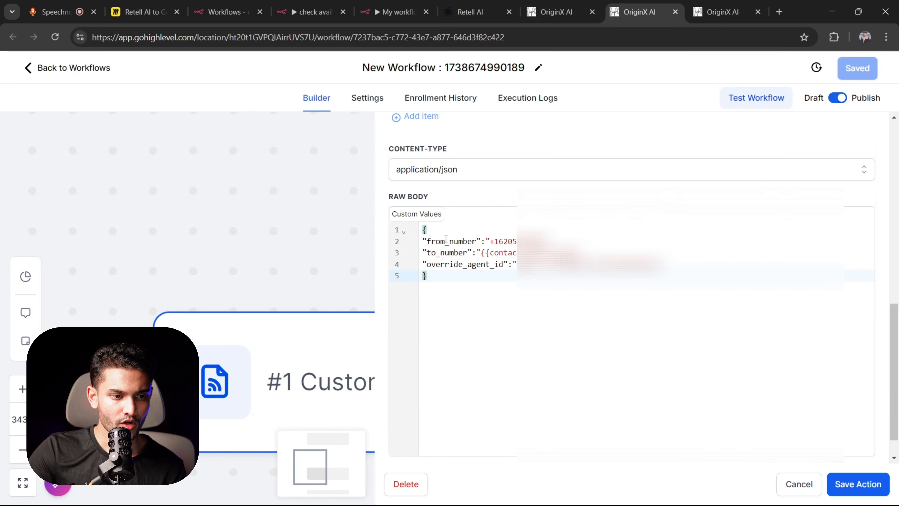
click(475, 4)
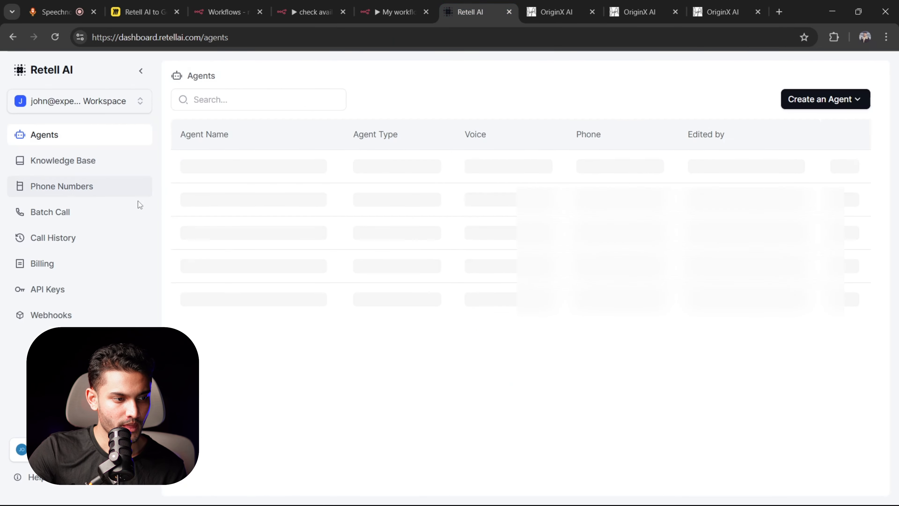
click(70, 190)
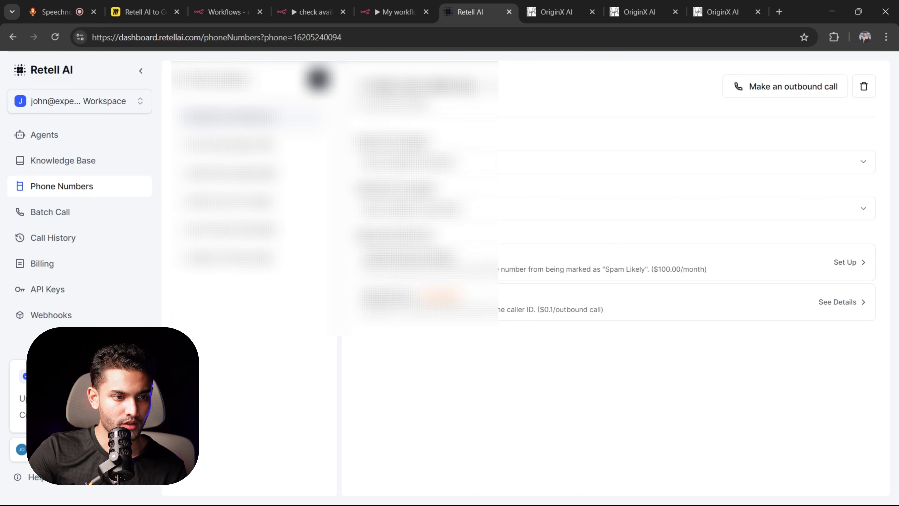
drag(370, 103, 428, 104)
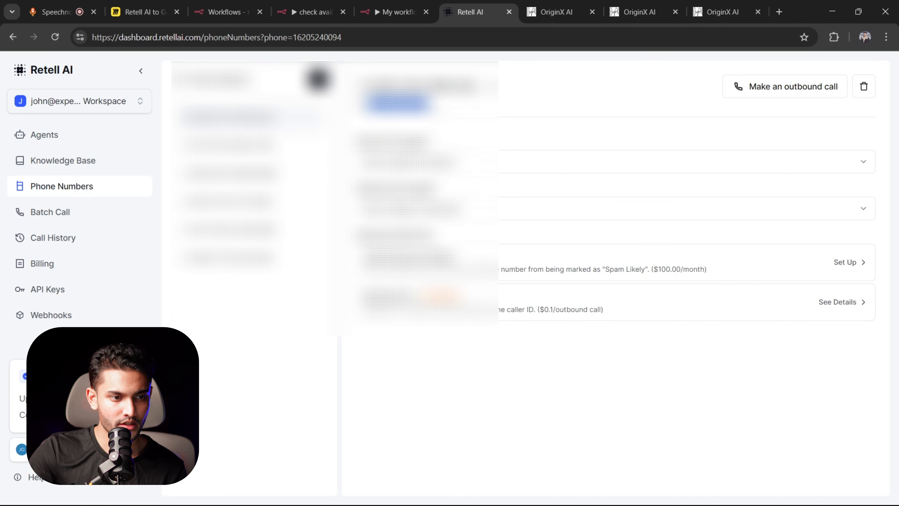
click(635, 11)
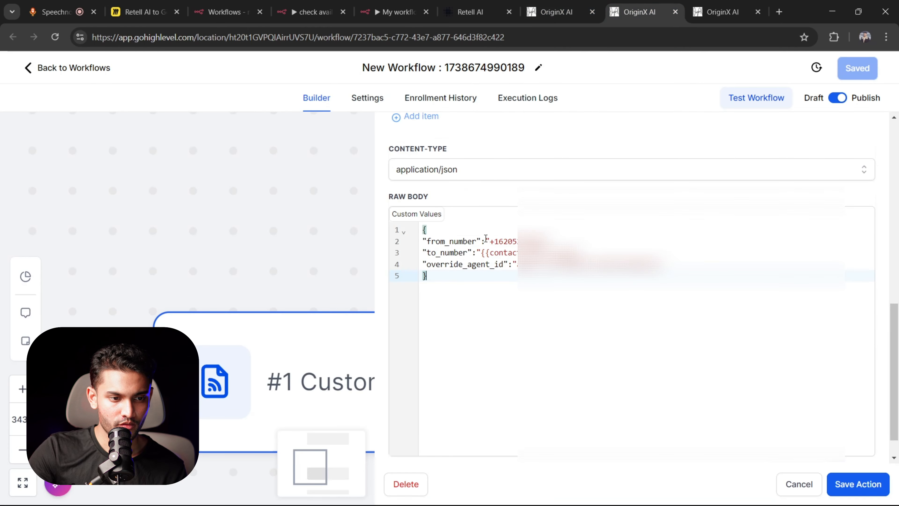
- Examine the from_number and to_number values in the raw body, and return to the workflow canvas
drag(490, 241, 544, 242)
click(548, 301)
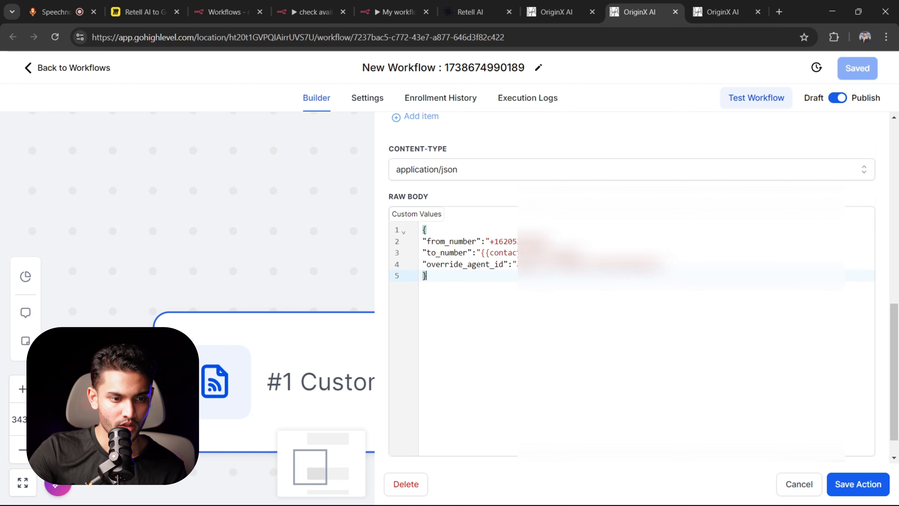
drag(481, 252, 578, 252)
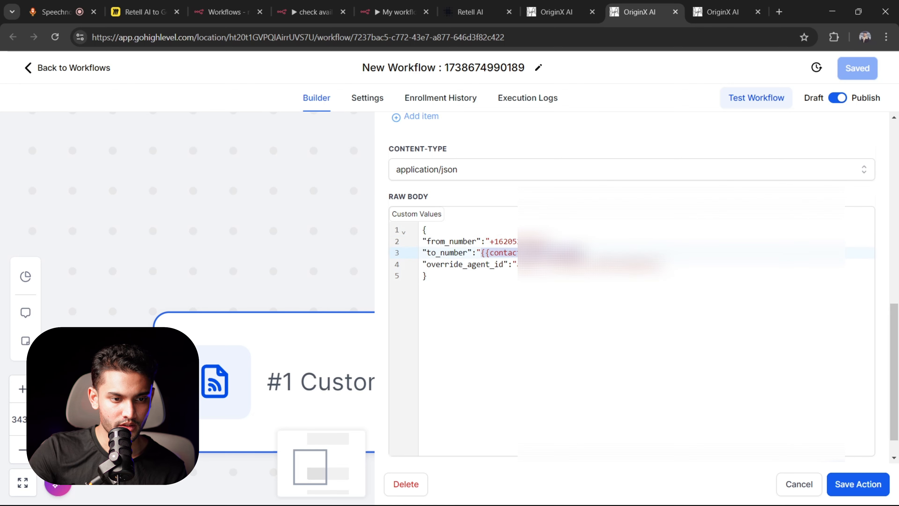
click(426, 275)
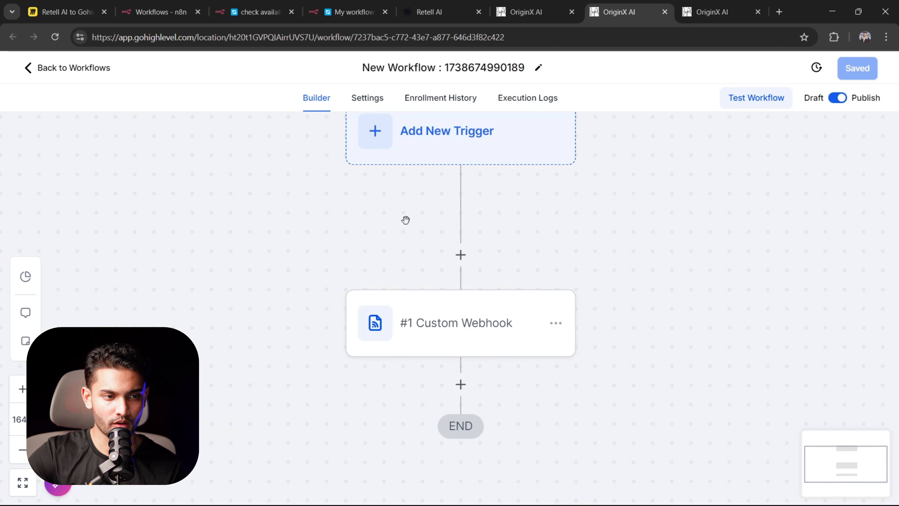
- Switch to n8n and check the activation status of the check availability workflow and My workflow
click(351, 12)
click(257, 12)
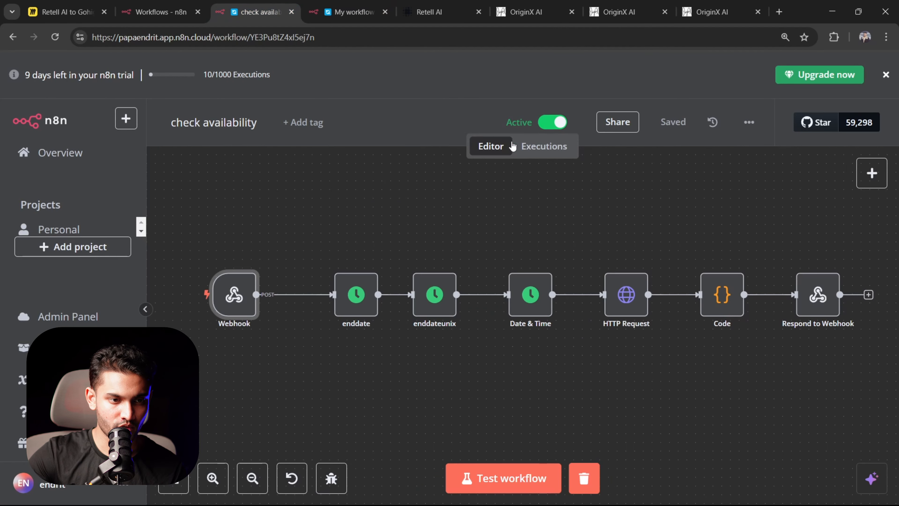
click(354, 12)
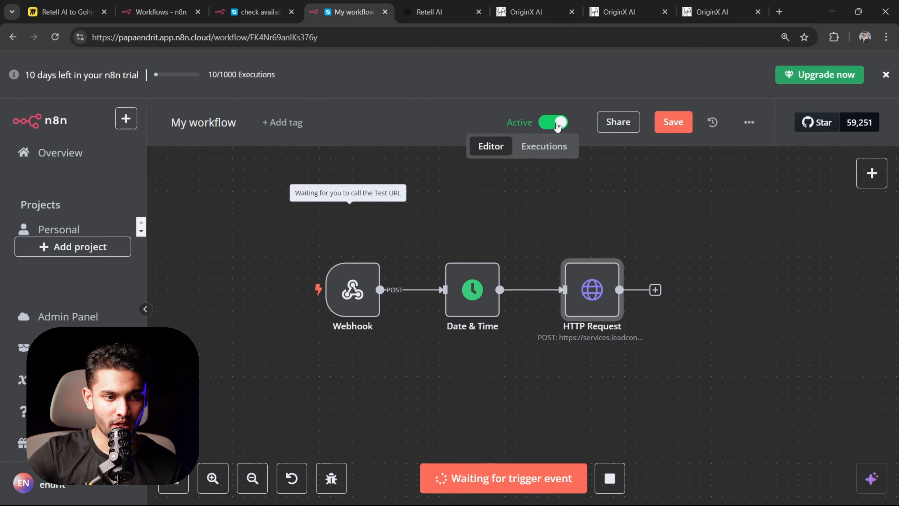
- Return to GoHighLevel's Custom Webhook workflow, view its contact test options, and close them without running a test
click(601, 4)
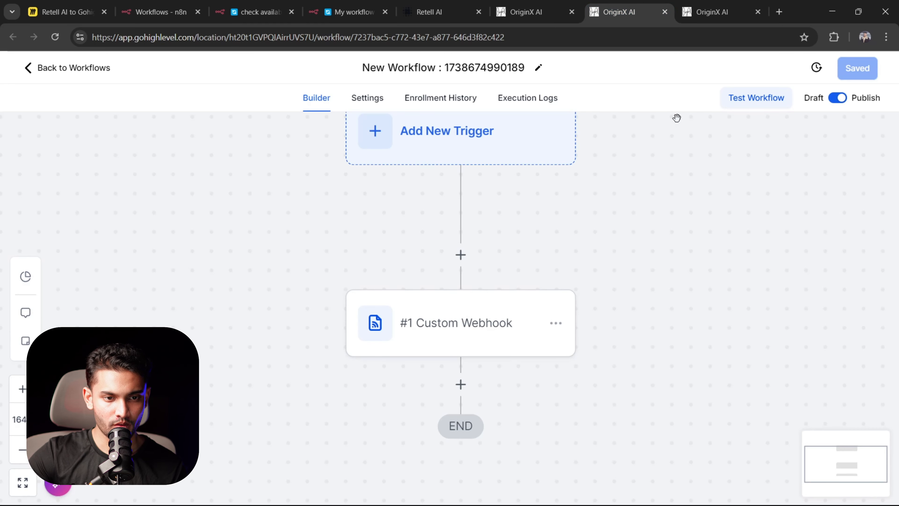
click(735, 101)
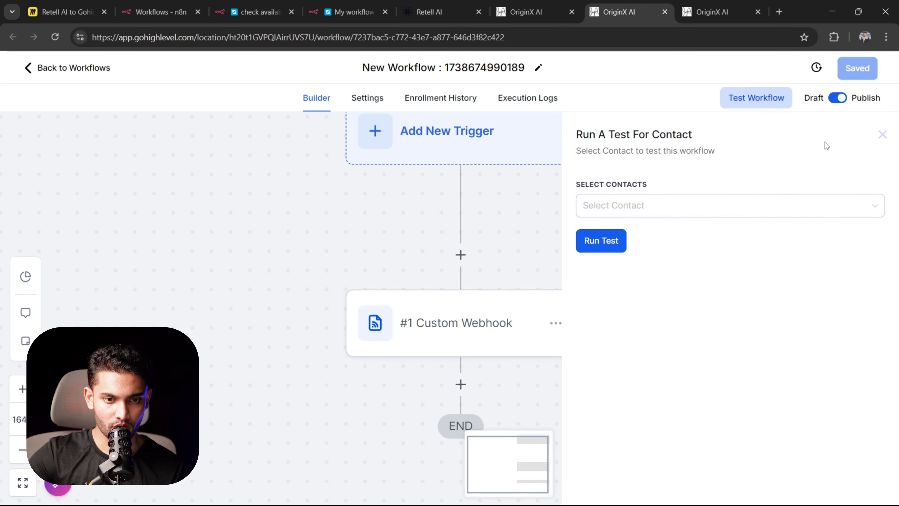
click(882, 135)
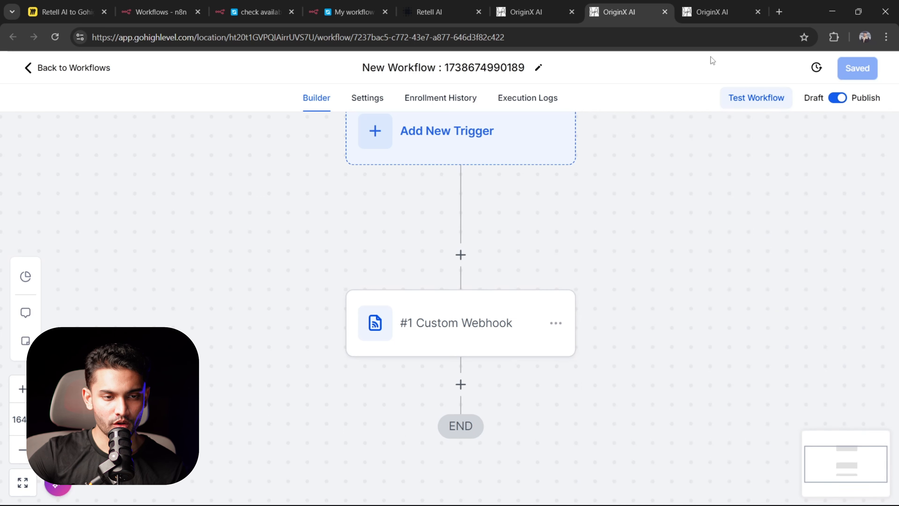
- Switch to the book_appointment_via_n8n_retell workflow and look through the Inbound Webhook trigger's mapping reference requests
click(706, 12)
scroll(595, 280, up, 6)
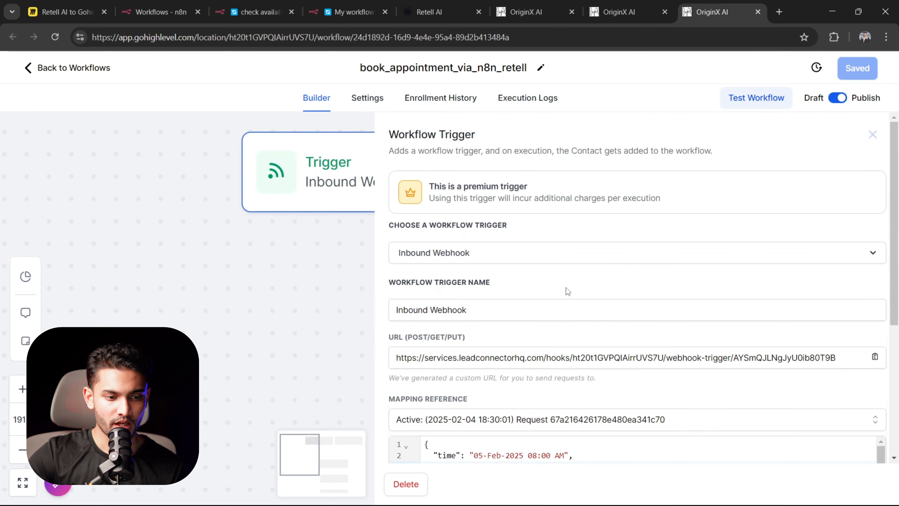
scroll(580, 287, down, 4)
click(679, 265)
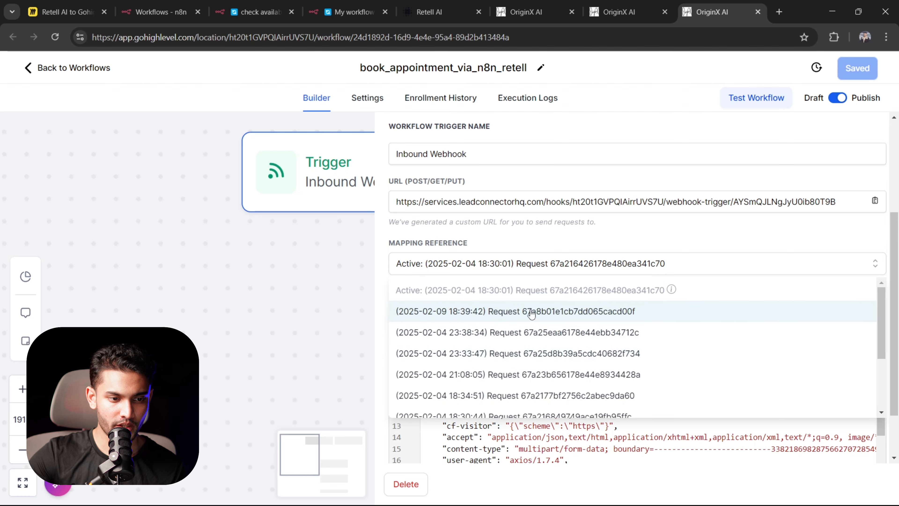
click(673, 255)
- Examine the trigger's webhook URL and the time entry in its request data, and close the trigger settings
scroll(608, 314, up, 4)
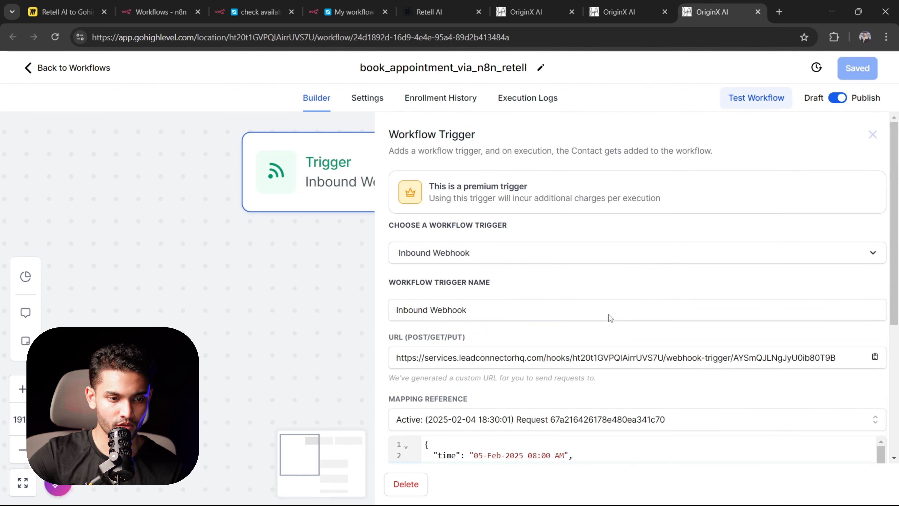
scroll(604, 283, down, 4)
drag(441, 301, 576, 312)
scroll(704, 234, down, 2)
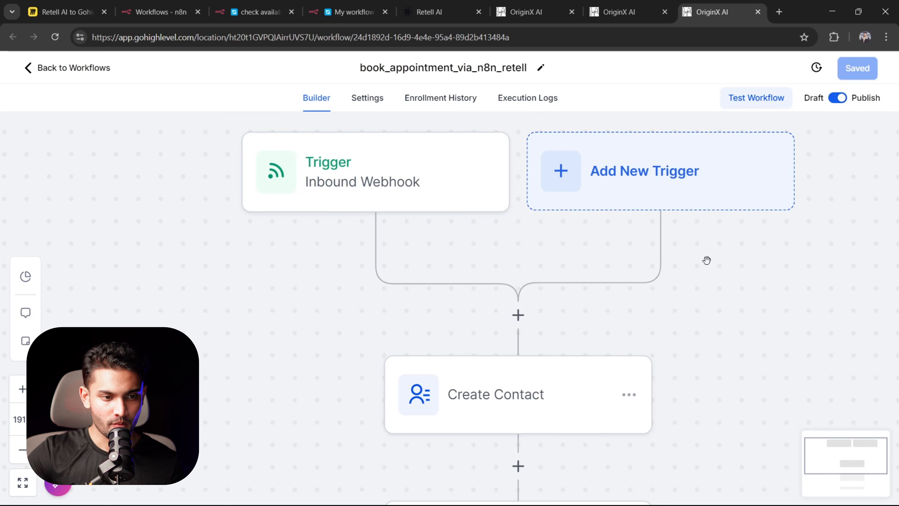
- Search the actions available before Create Contact for "crea", and close the list without adding one
scroll(711, 255, down, 3)
drag(711, 302, 657, 237)
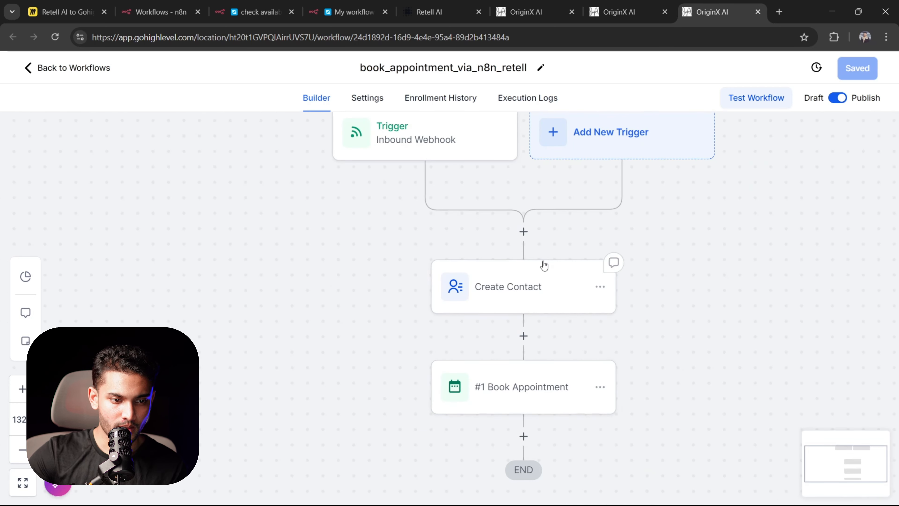
click(524, 233)
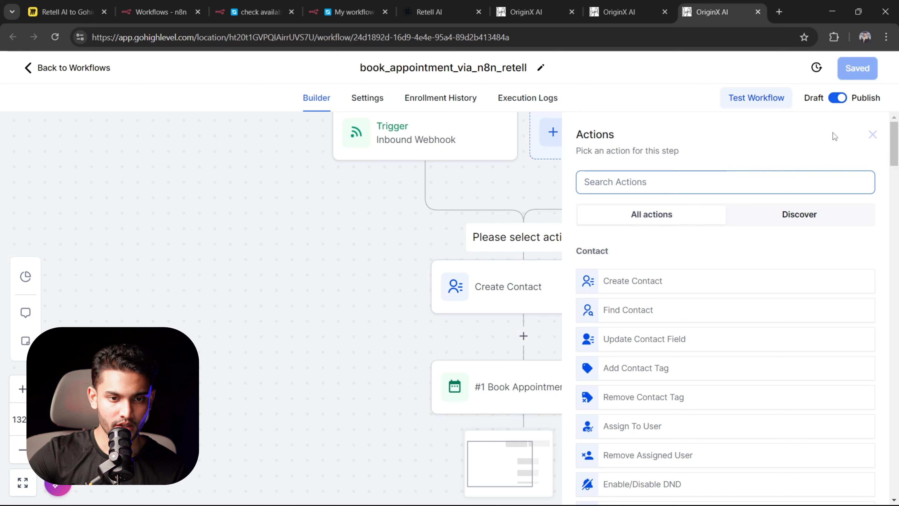
click(673, 185)
text(cre)
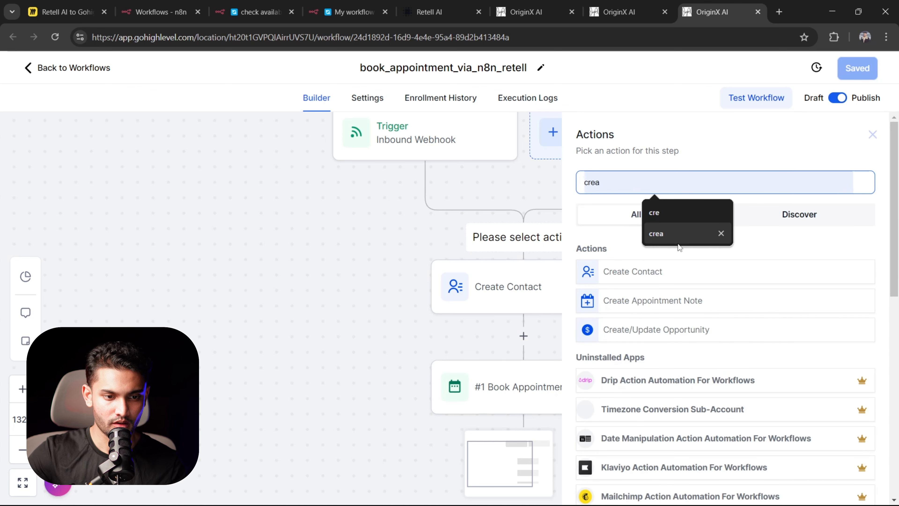
click(873, 134)
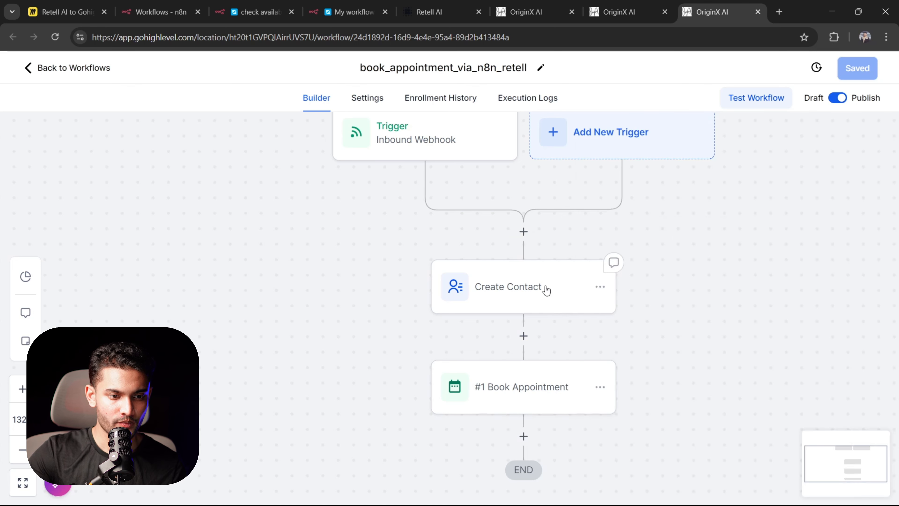
- In the Create Contact action, delete the existing field and add a new Phone field
click(545, 288)
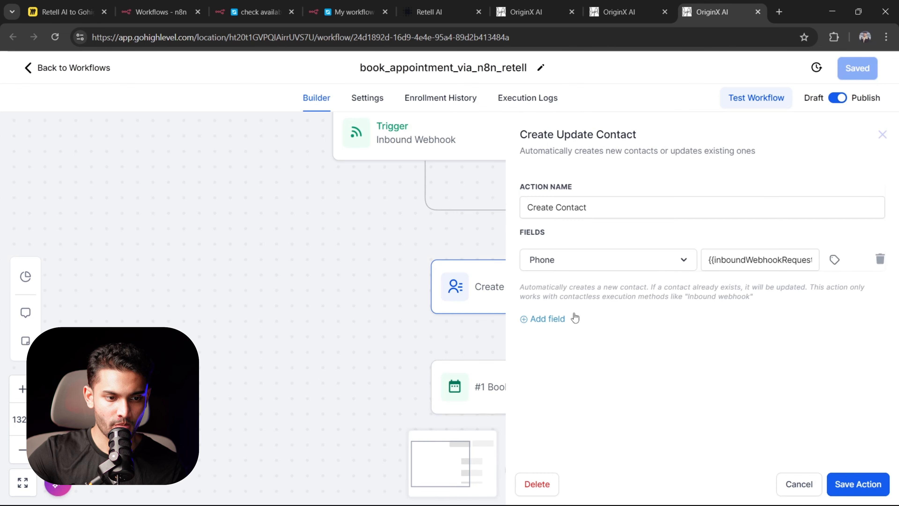
click(880, 259)
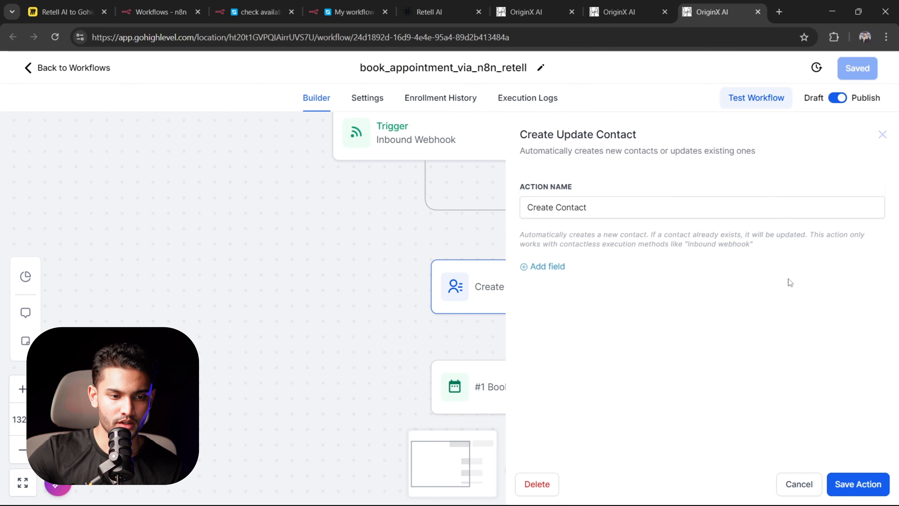
click(557, 269)
click(591, 266)
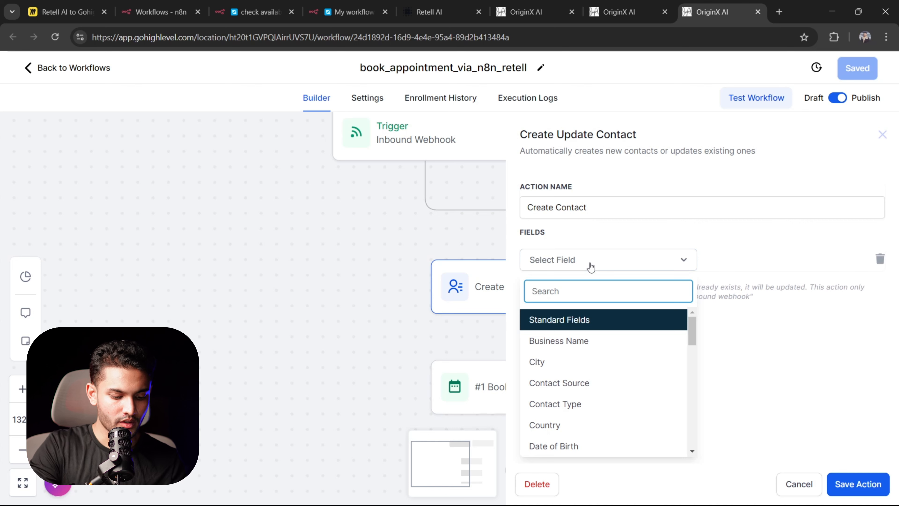
text(phone)
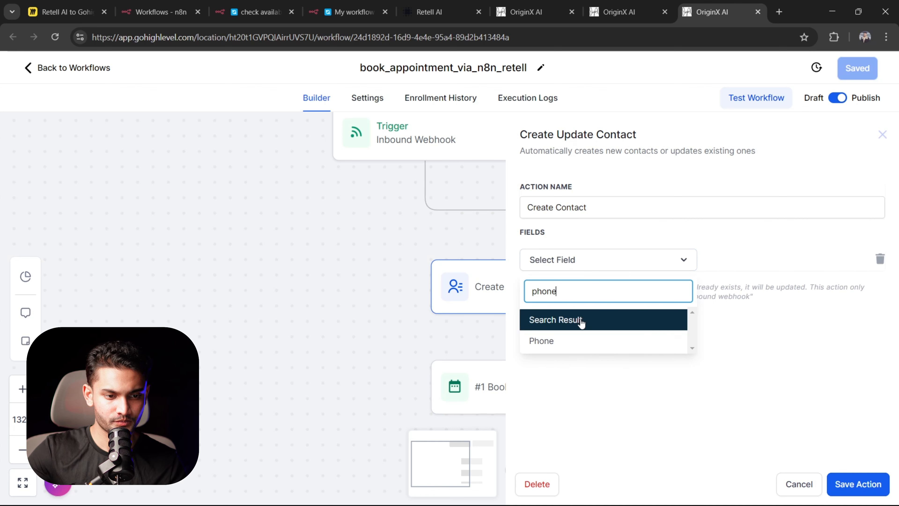
click(602, 340)
- Map the Phone field to the Inbound Webhook Trigger's Phone number value, and close Create Contact without saving
click(765, 252)
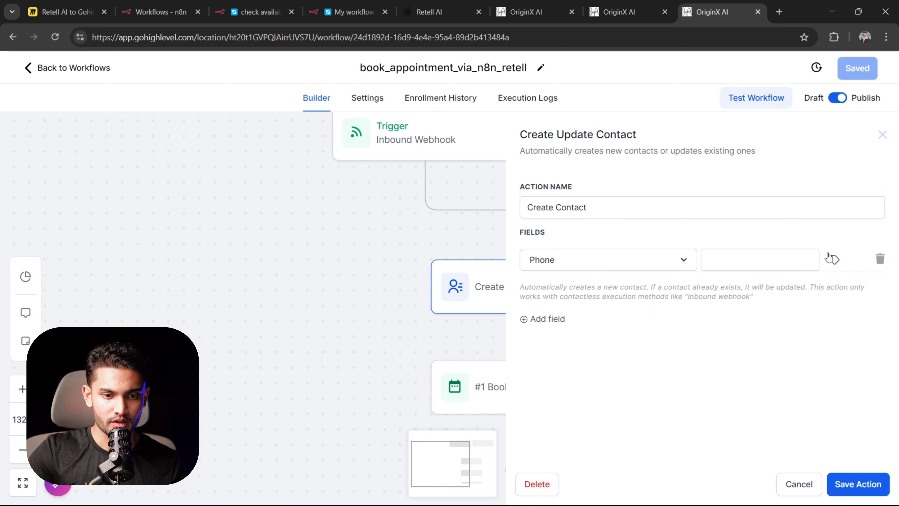
click(834, 259)
click(819, 307)
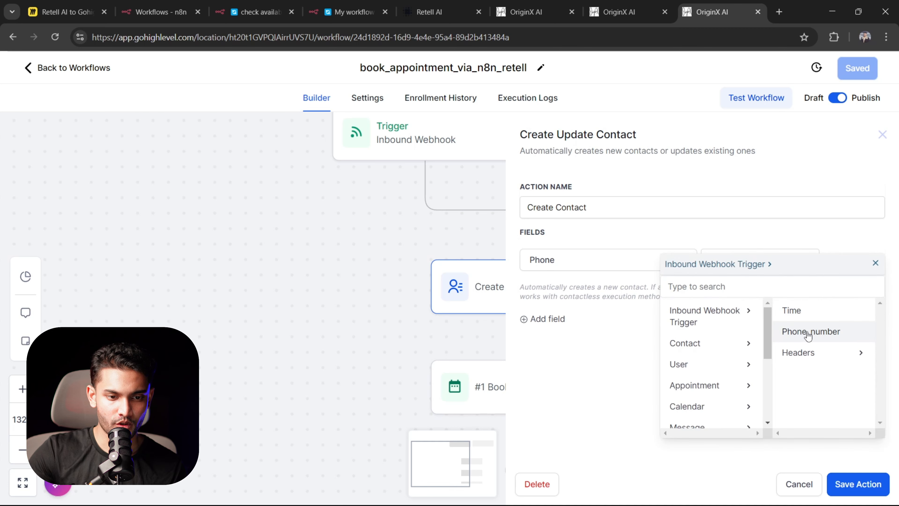
click(830, 332)
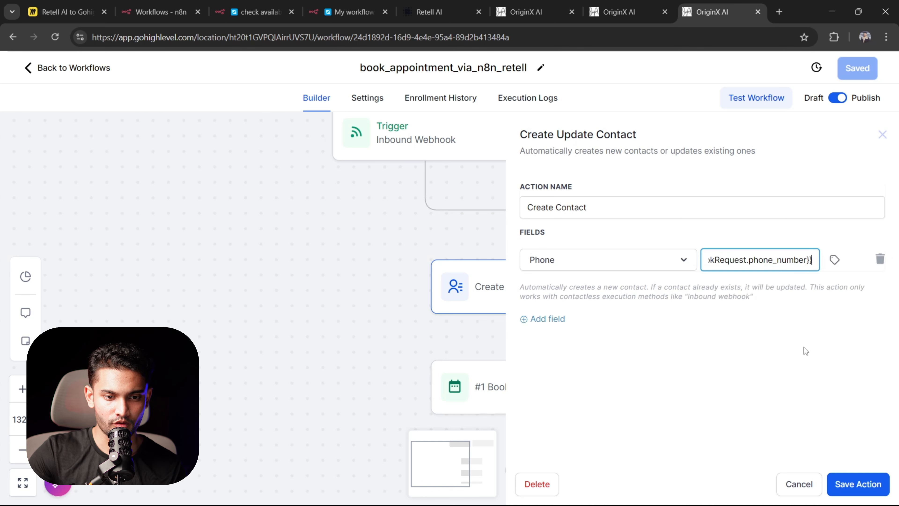
click(819, 491)
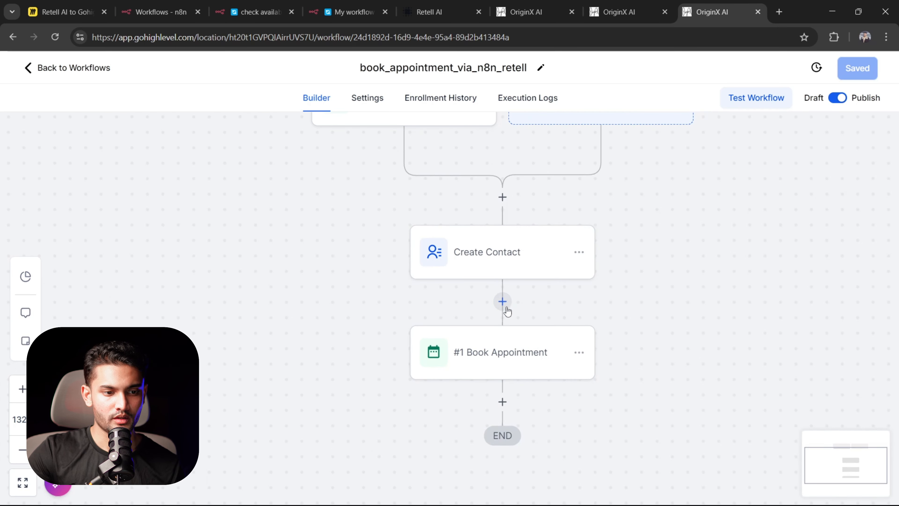
- Search the actions available after Create Contact for "book", and close the list without adding one
click(503, 301)
click(693, 181)
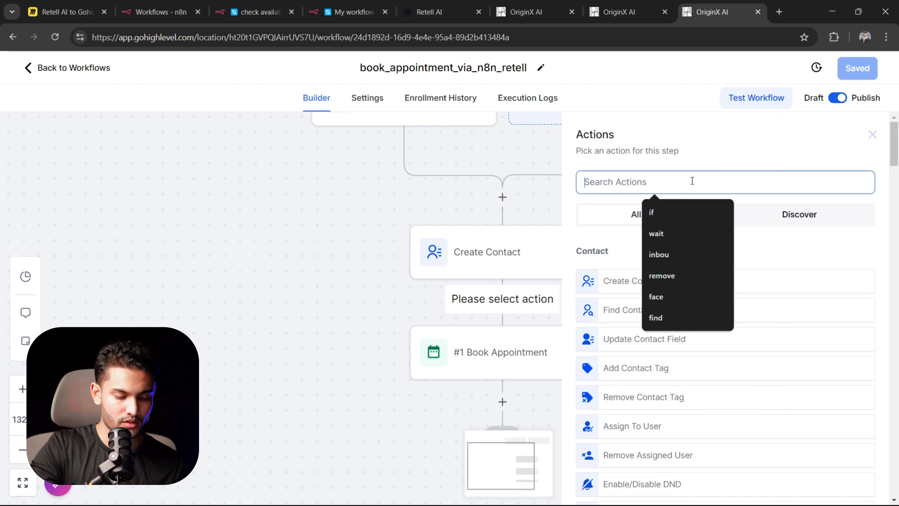
text(book)
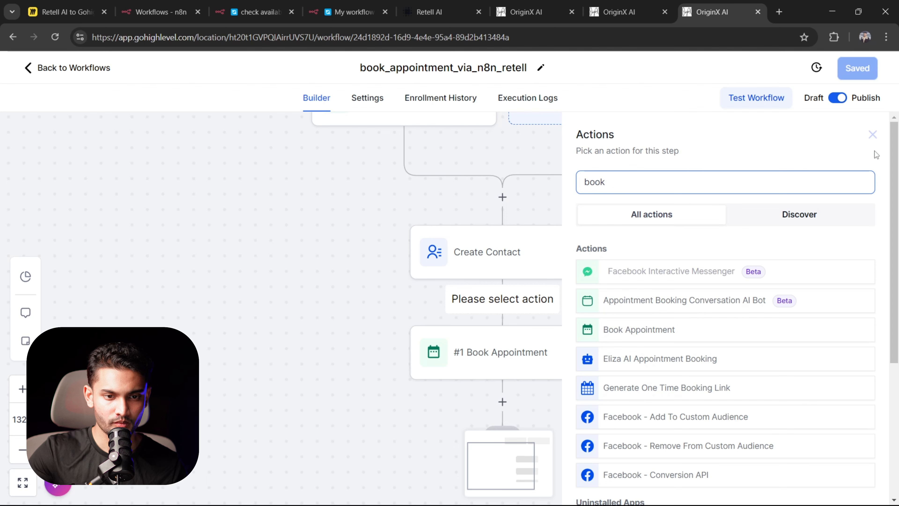
click(873, 134)
- Examine the Book Appointment action's name, Vapi connection calendar choice, and start date and time mapping
click(538, 348)
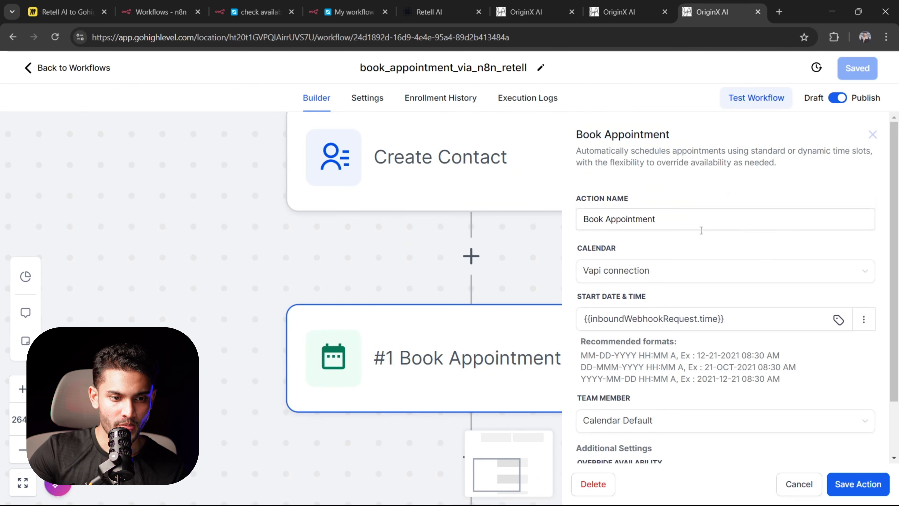
drag(665, 221, 566, 224)
click(693, 236)
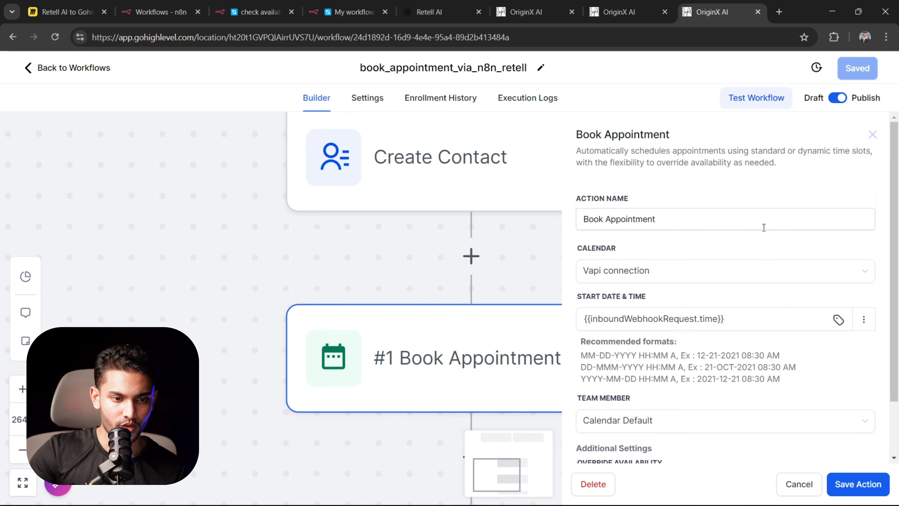
scroll(673, 187, down, 2)
click(719, 213)
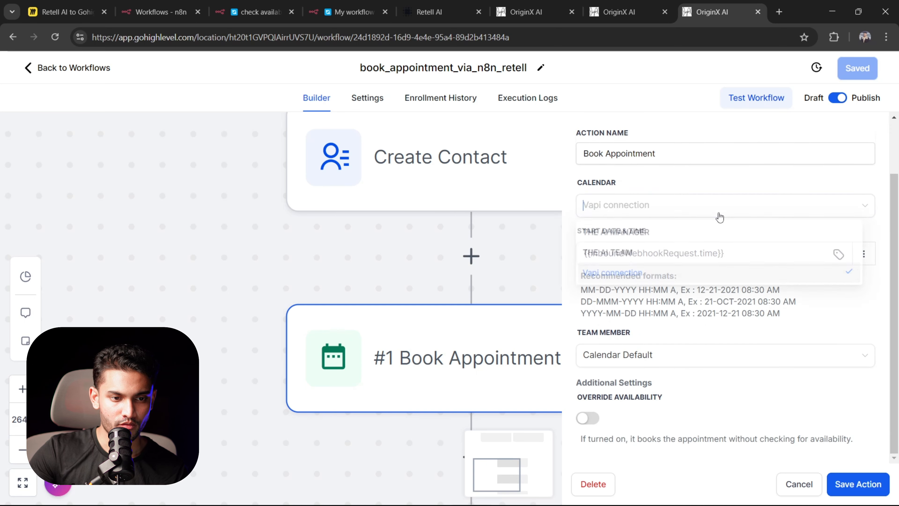
click(623, 274)
drag(737, 253, 644, 233)
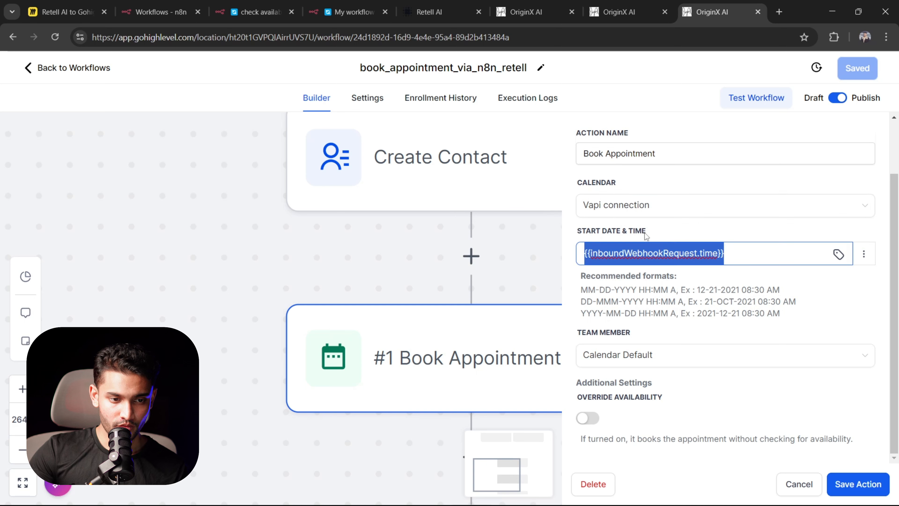
click(655, 231)
click(819, 257)
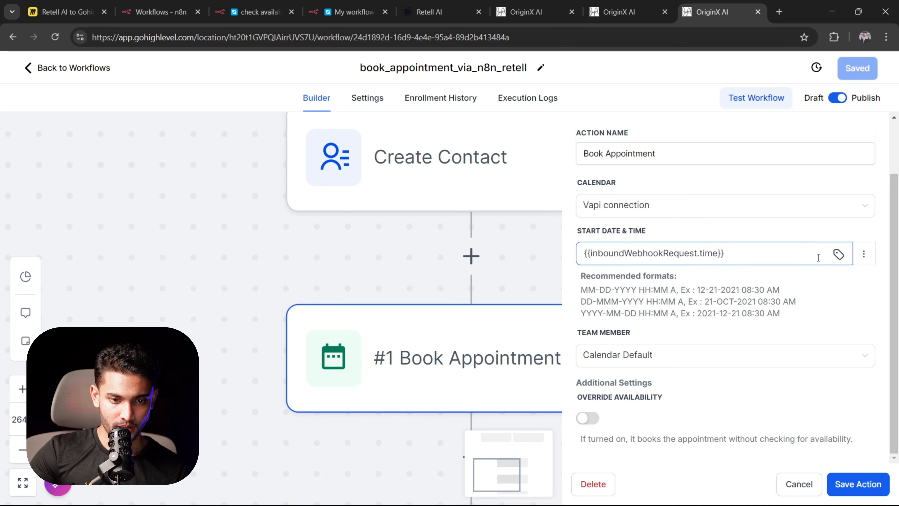
- Clear the start date and time, and remap it to the Inbound Webhook Trigger's time value
drag(801, 254, 548, 249)
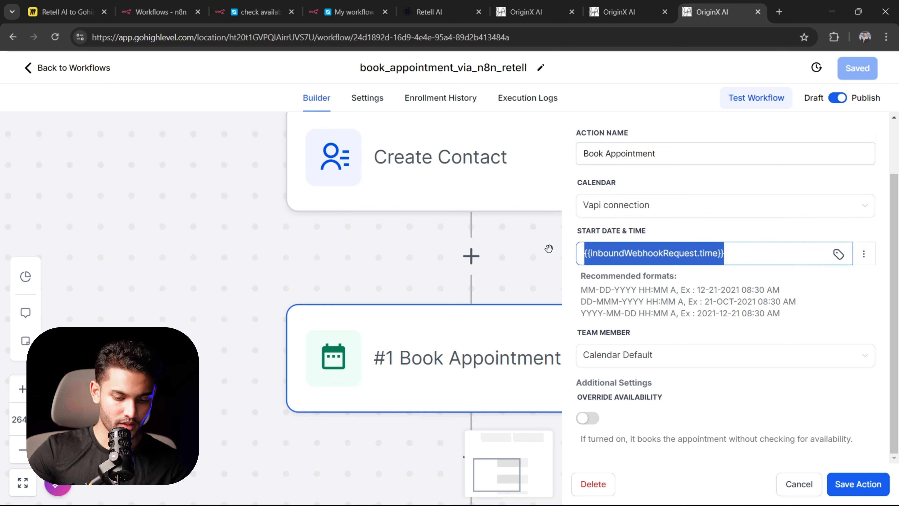
key(BackSpace)
click(834, 254)
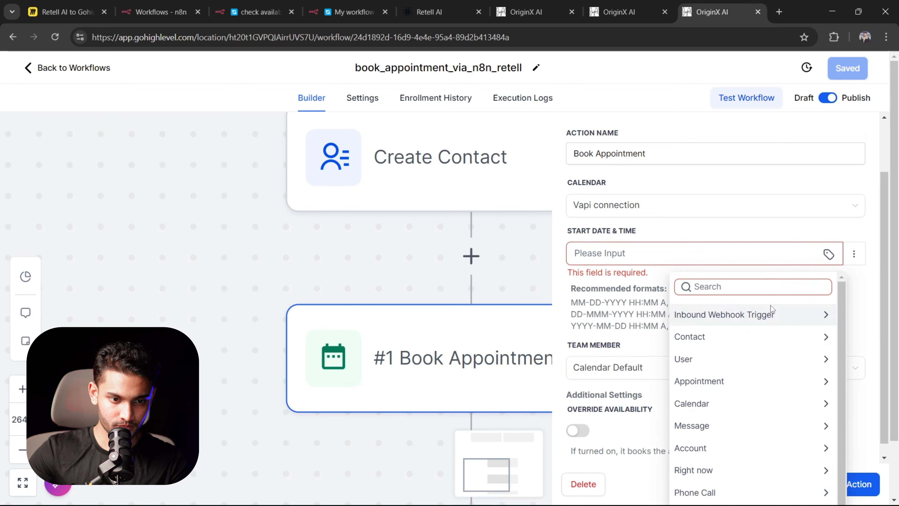
click(823, 315)
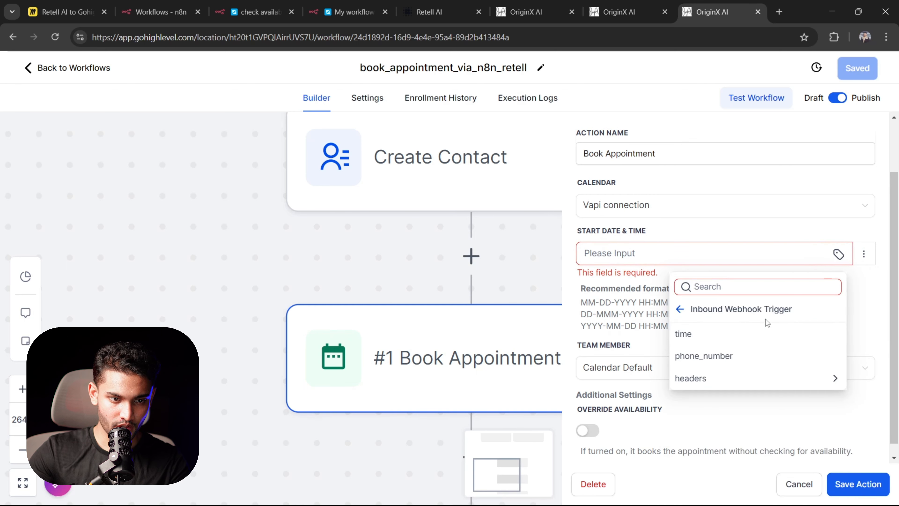
click(714, 342)
- Compare the start date and time mapping with the recommended date formats, and close Book Appointment without saving
drag(727, 254, 559, 256)
click(735, 253)
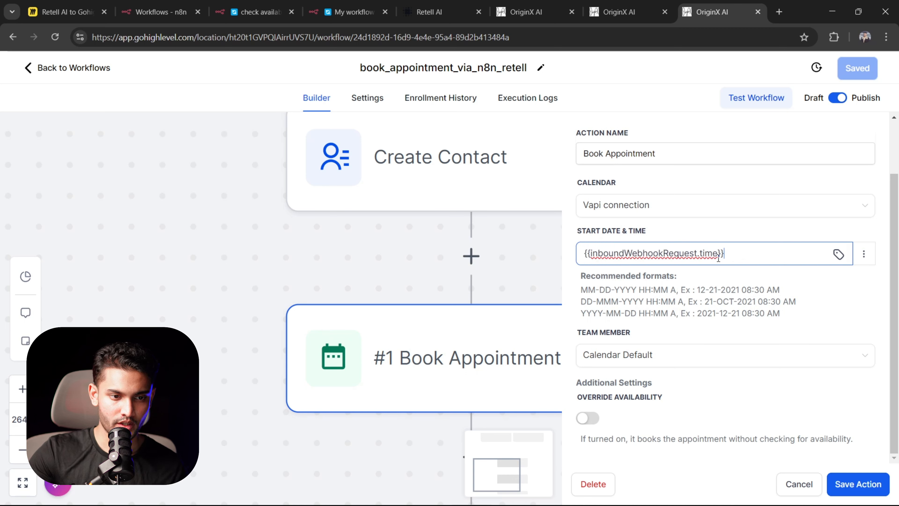
click(775, 274)
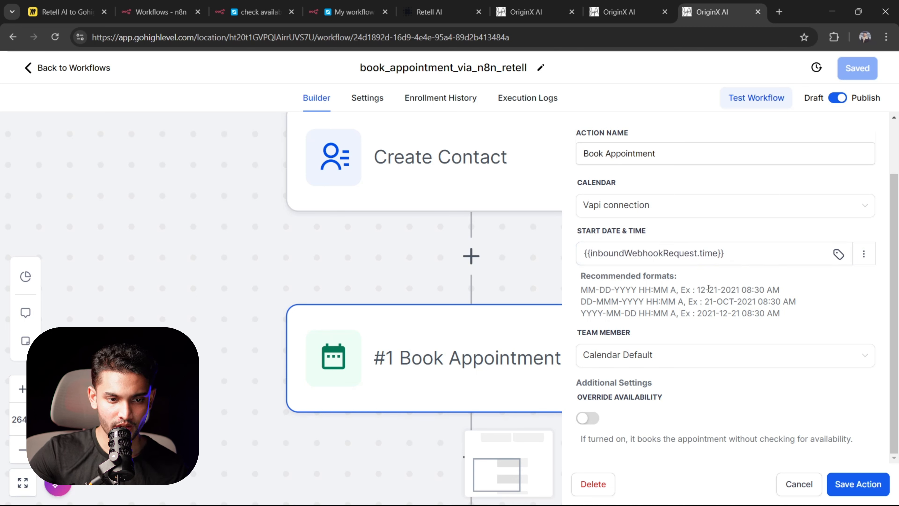
drag(697, 289, 784, 294)
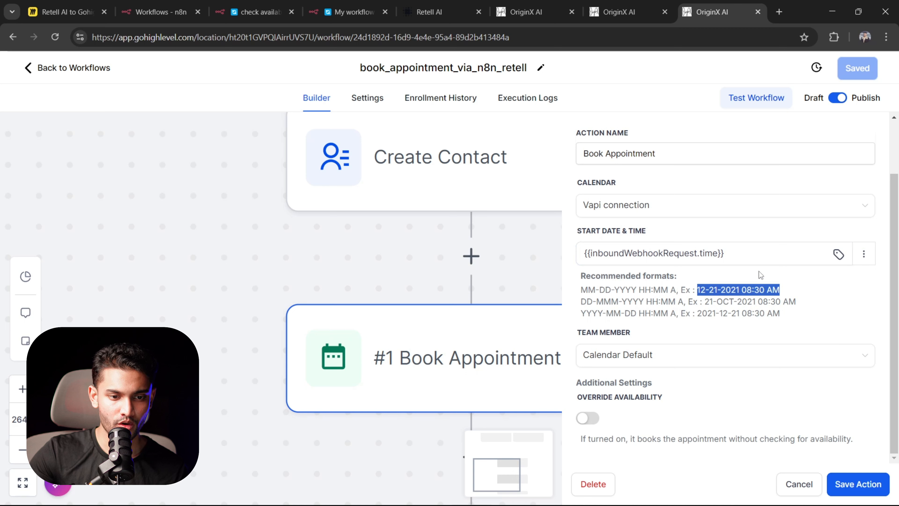
drag(757, 254, 512, 244)
click(703, 312)
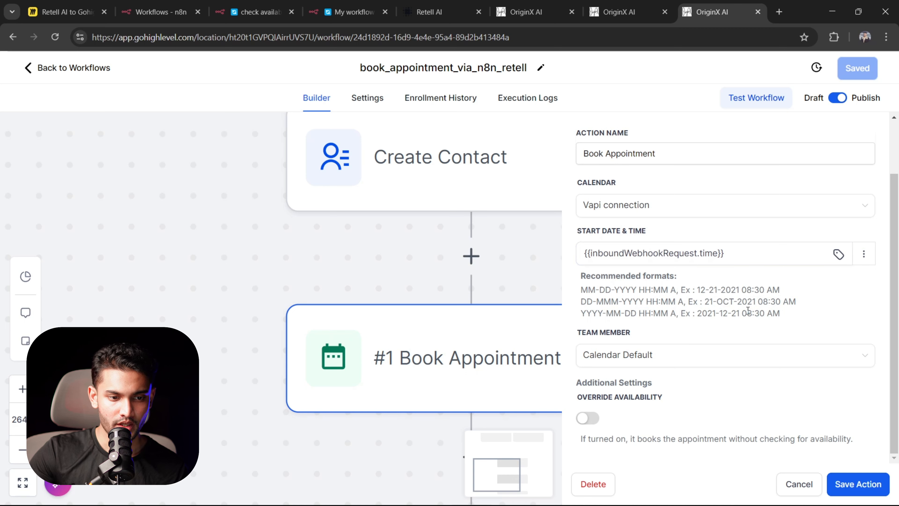
click(798, 482)
click(463, 362)
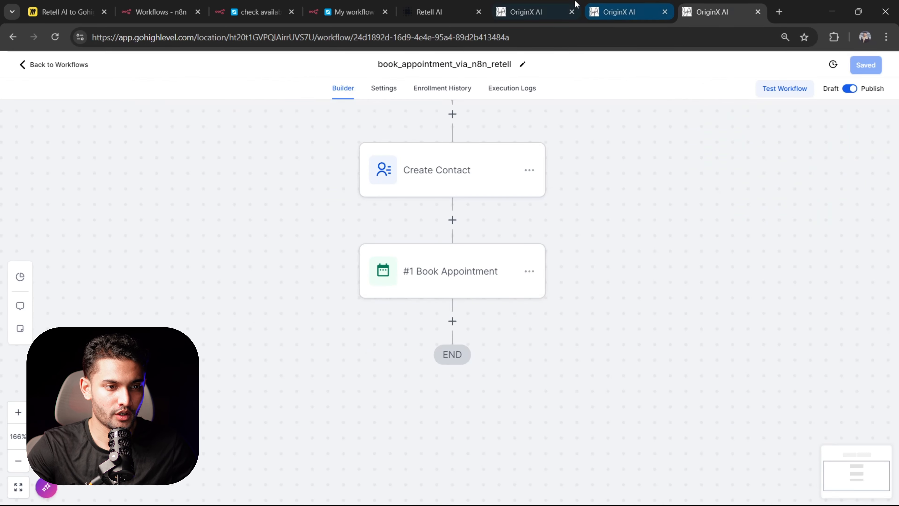
- Check the upcoming appointments in Calendars, and return to the Custom Webhook workflow
click(523, 11)
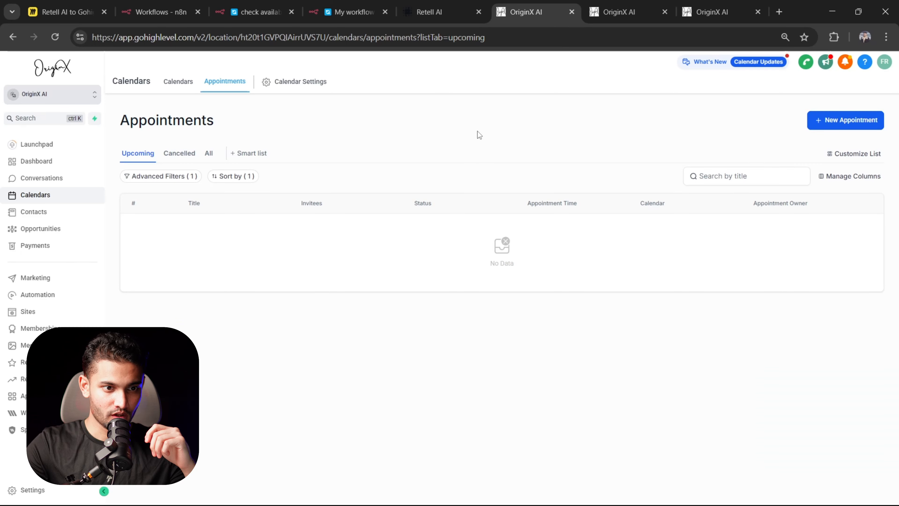
click(600, 5)
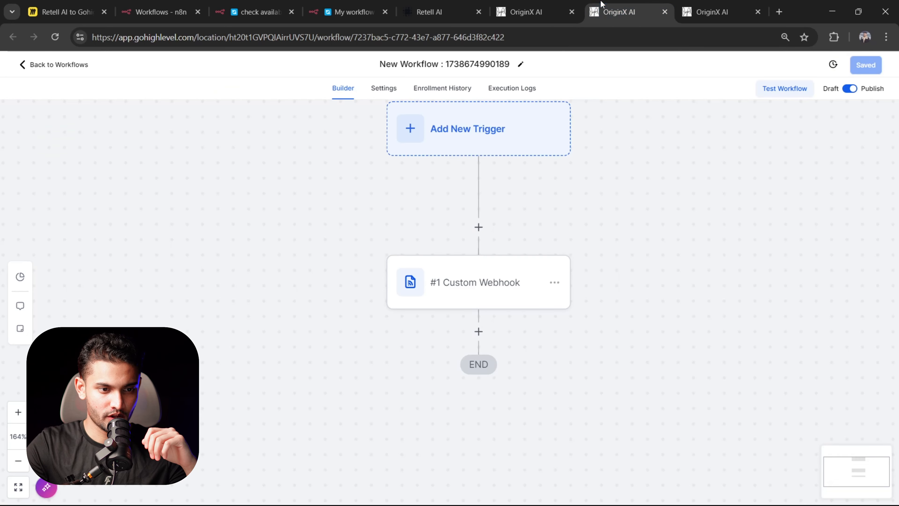
scroll(600, 205, up, 3)
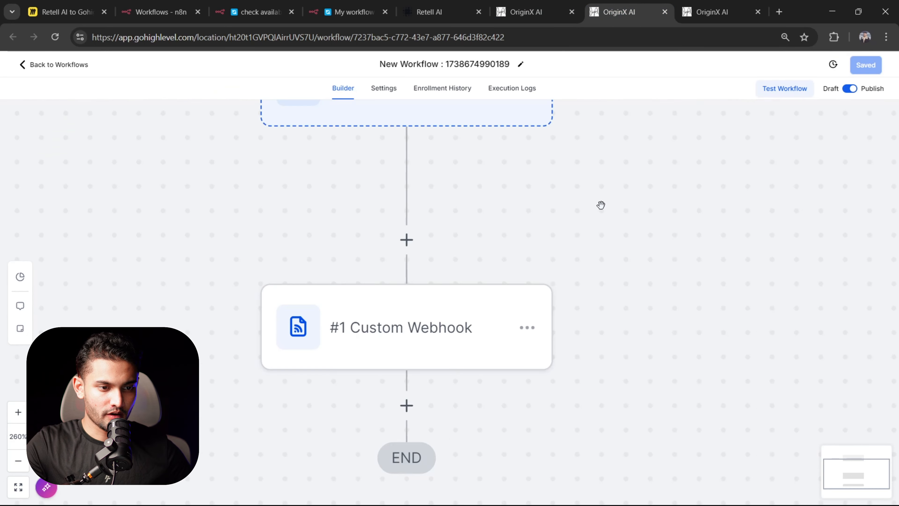
scroll(570, 183, down, 3)
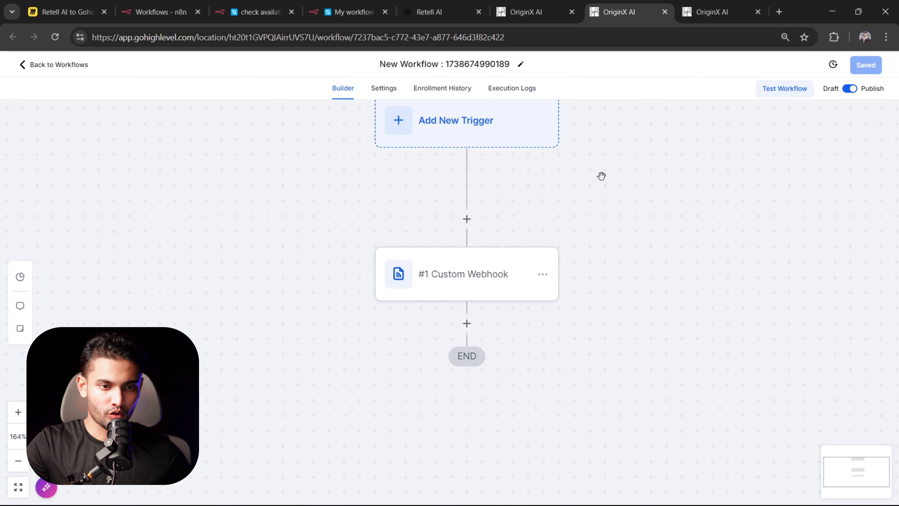
- Run a test of the Custom Webhook workflow, searching for the test contact by name and selecting it
click(788, 87)
click(728, 175)
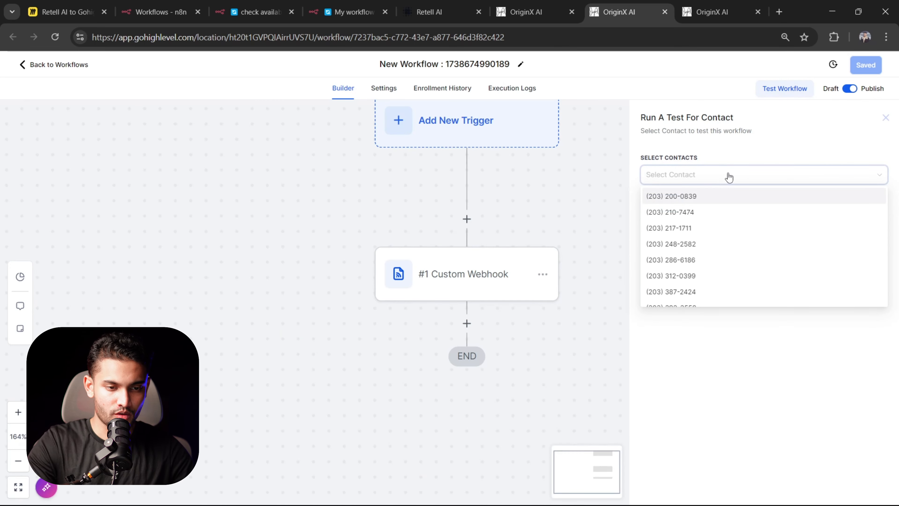
text(danie)
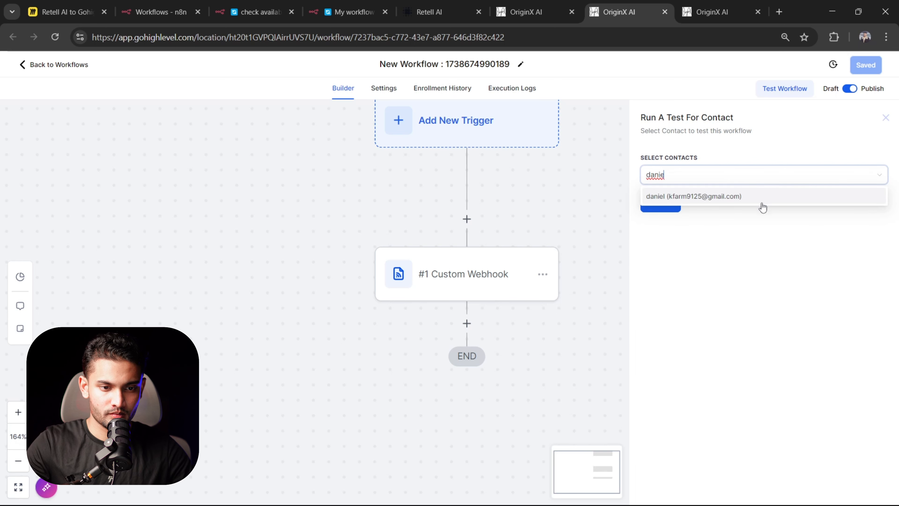
click(760, 196)
click(679, 236)
click(668, 209)
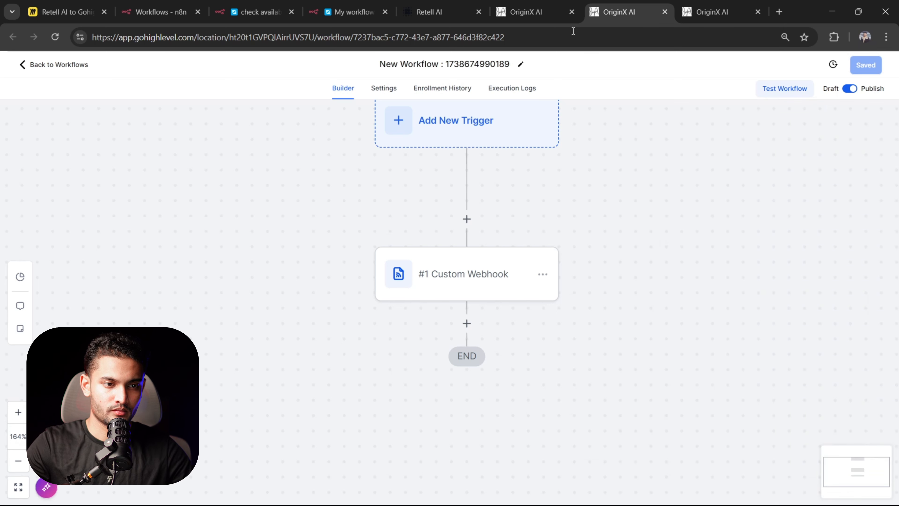
- Answer the incoming test call on the Appointments page, end it after the conversation, and reload the upcoming appointments
click(574, 5)
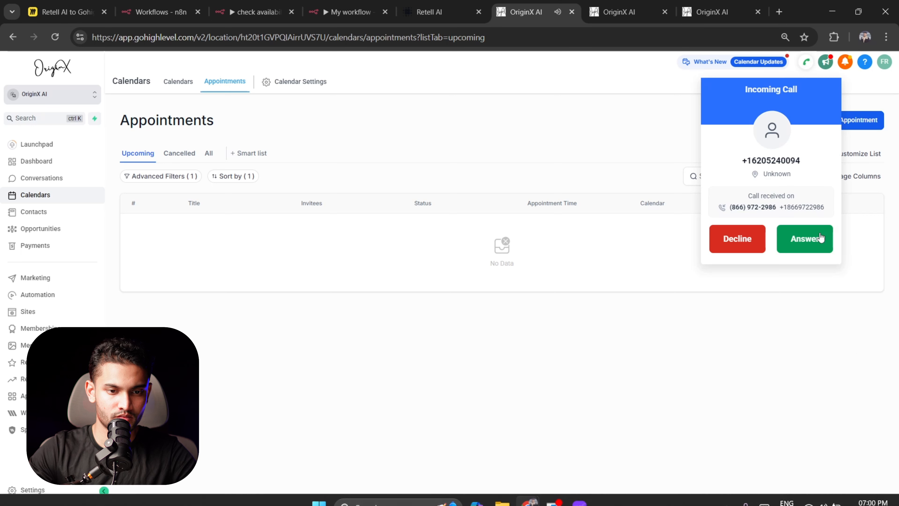
click(803, 239)
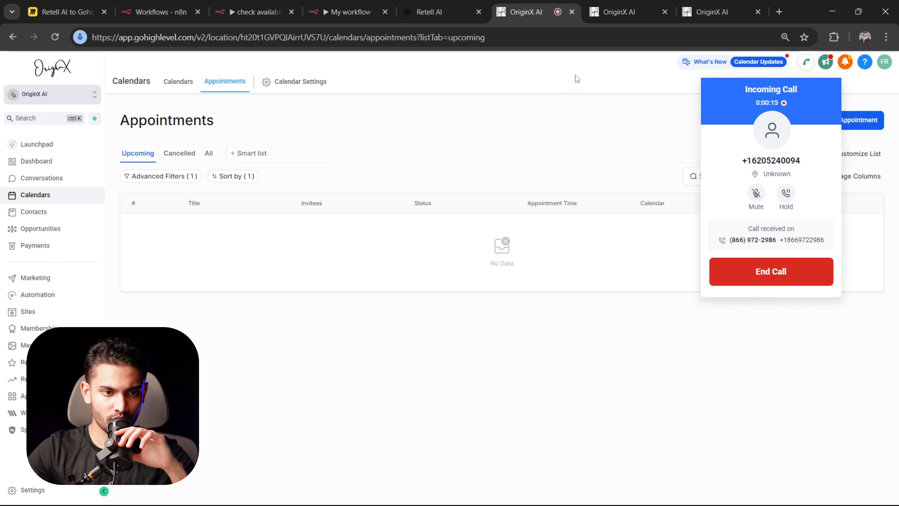
click(486, 4)
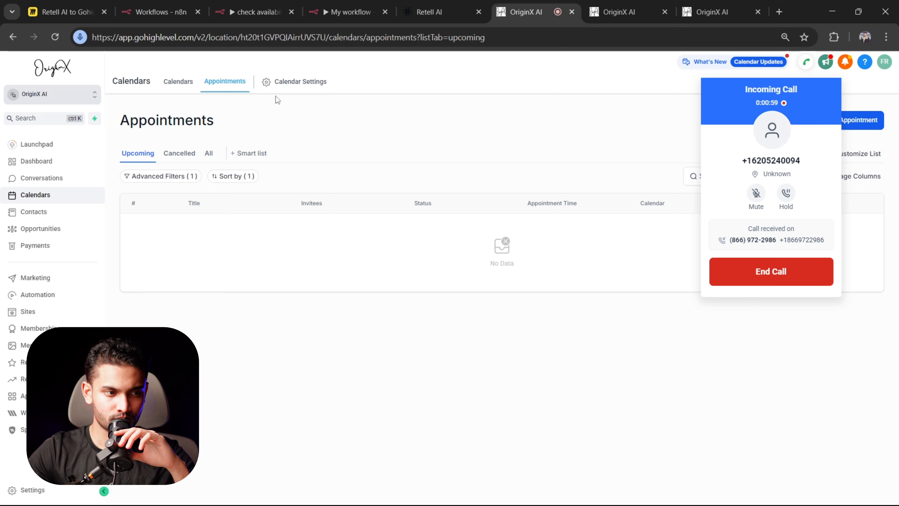
click(790, 278)
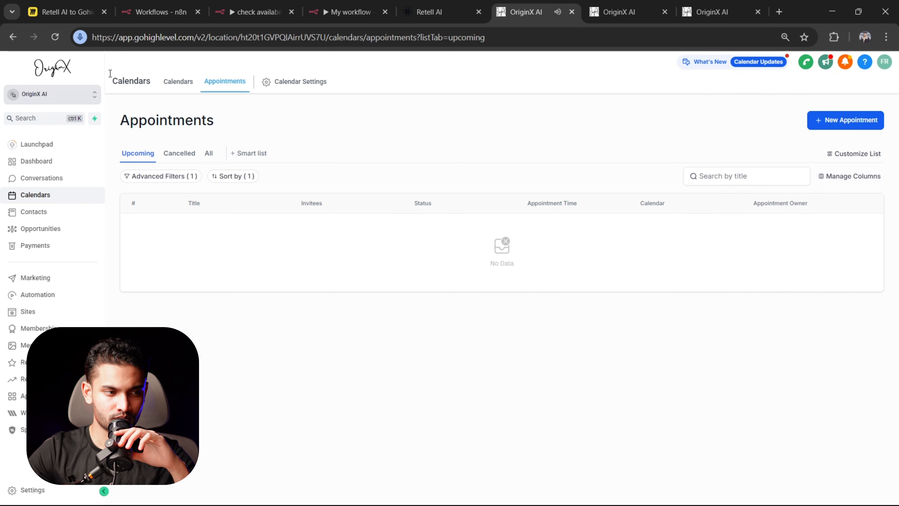
click(57, 37)
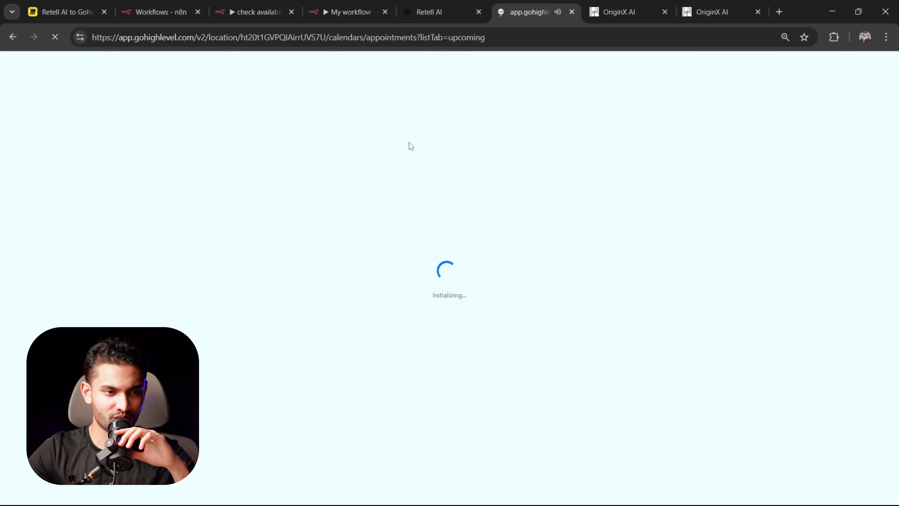